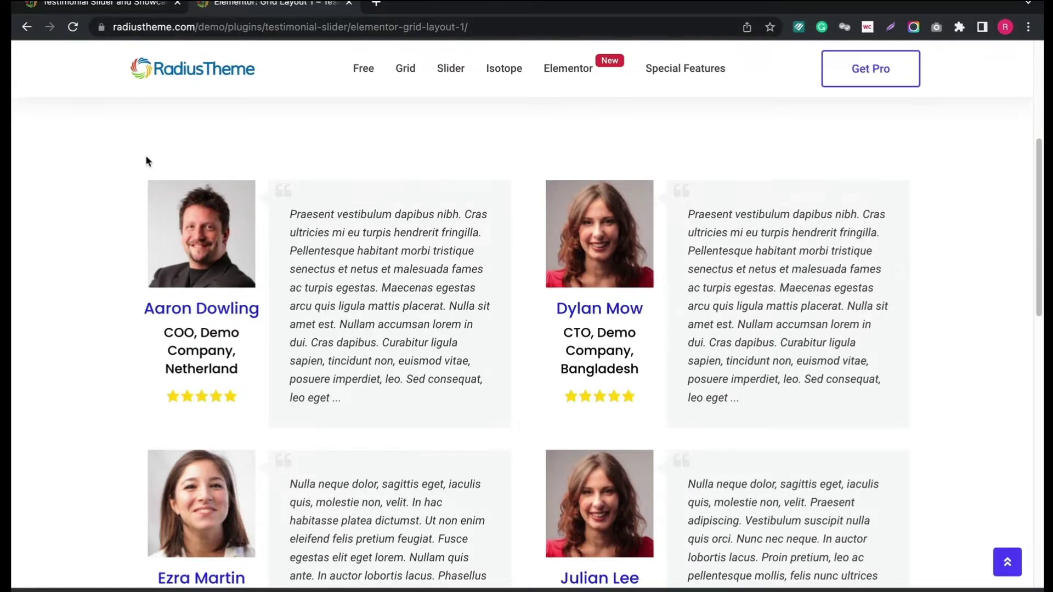
scroll(134, 138, "down", 2)
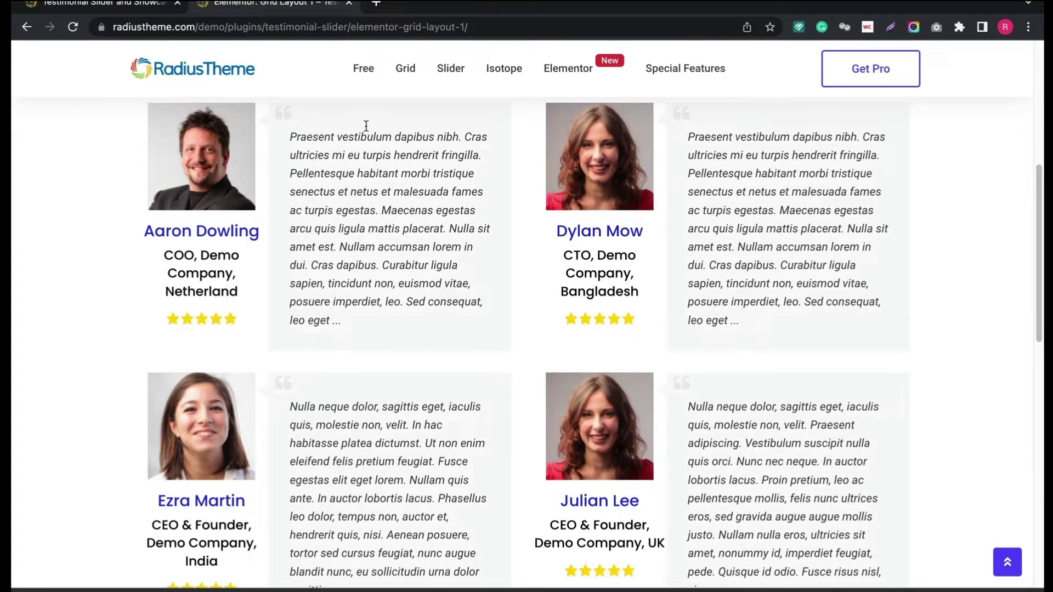
mouse_move(569, 68)
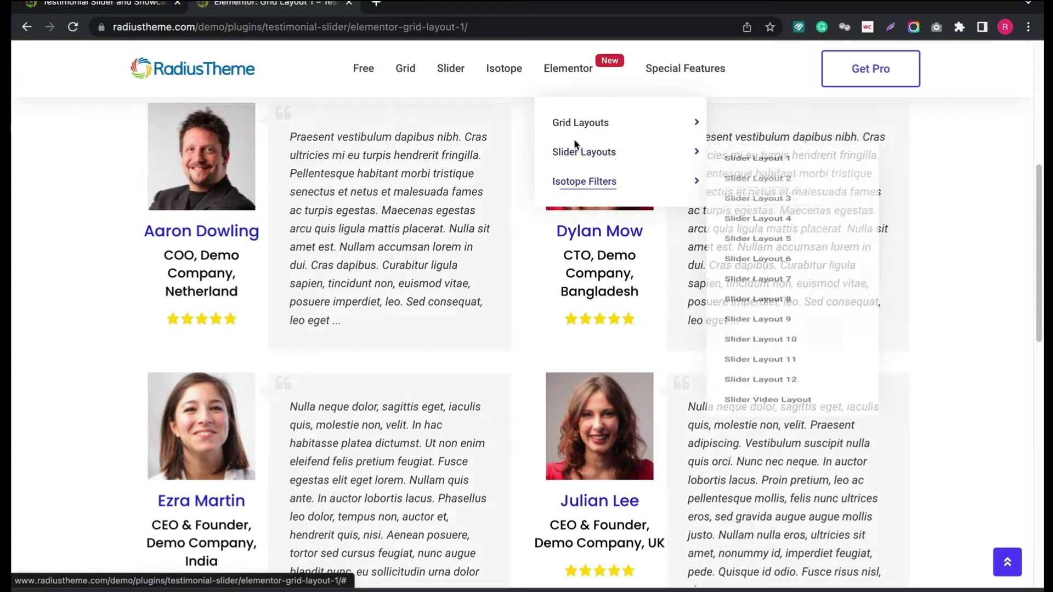
mouse_move(580, 123)
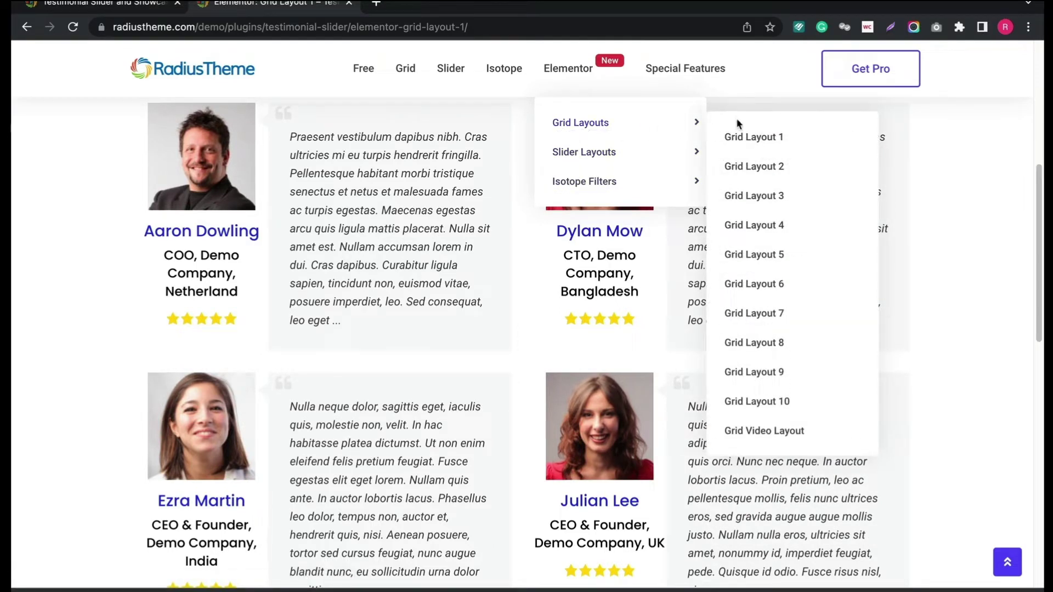
Browse the Grid Layout 1 and Grid Layout 6 demos, viewing page 2 of testimonials
left_click(750, 140)
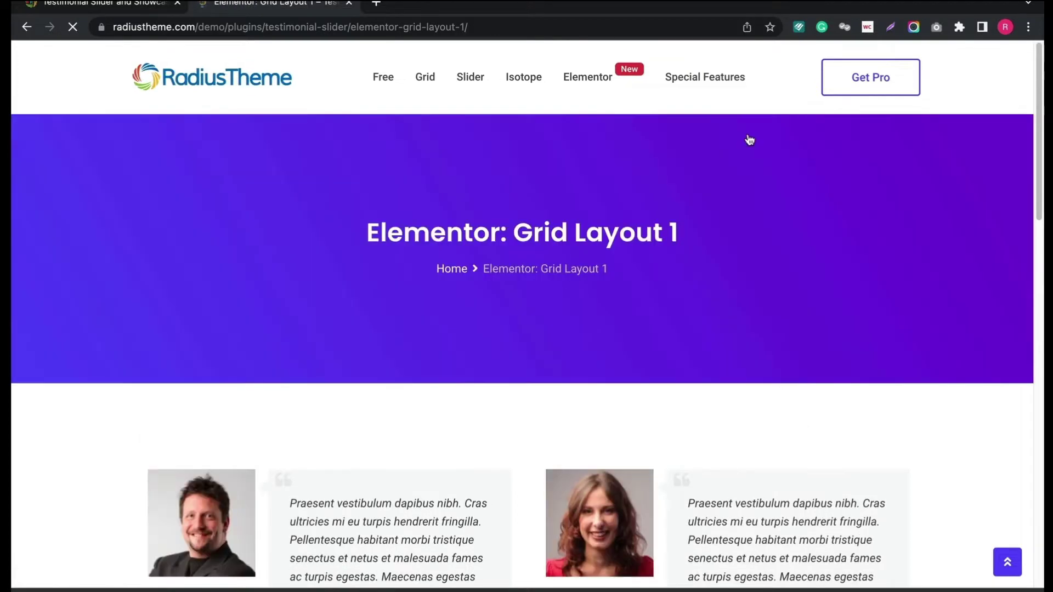
scroll(699, 167, "down", 3)
scroll(698, 165, "down", 2)
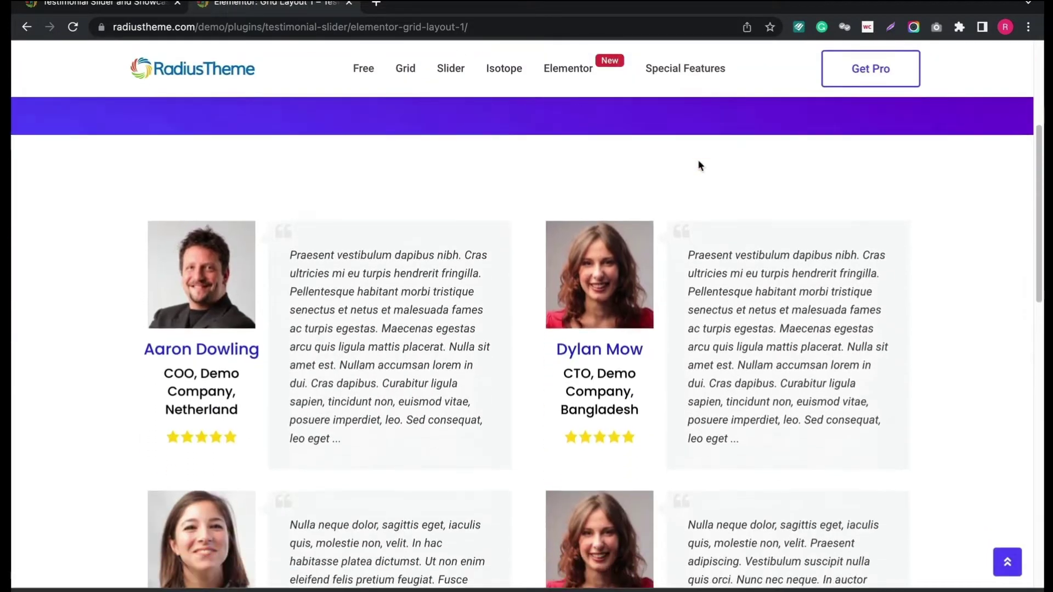
scroll(698, 159, "down", 2)
scroll(697, 160, "down", 2)
scroll(698, 160, "down", 3)
scroll(697, 164, "down", 2)
scroll(697, 161, "down", 1)
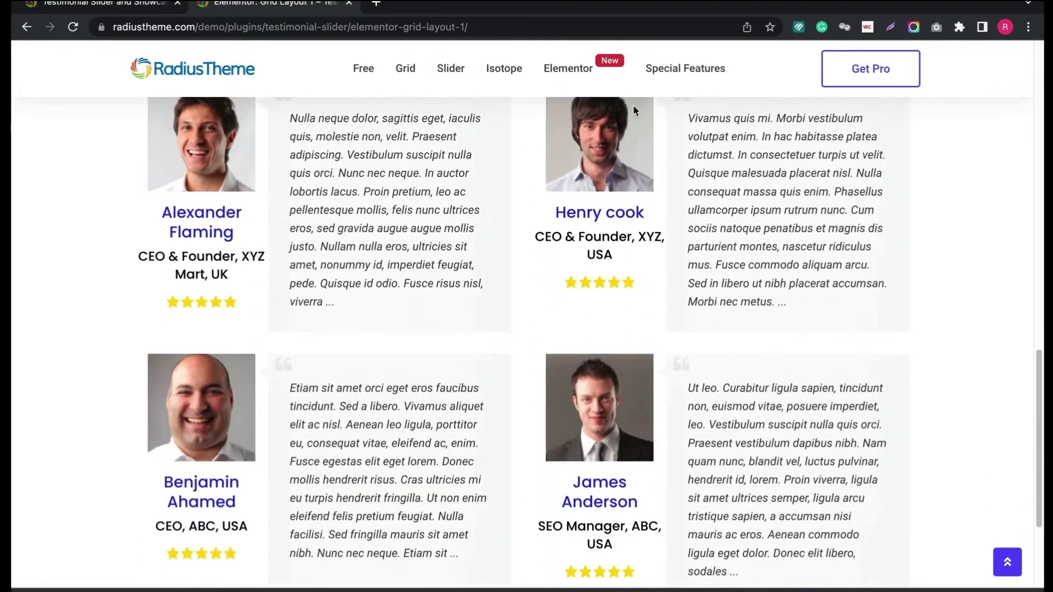
mouse_move(581, 123)
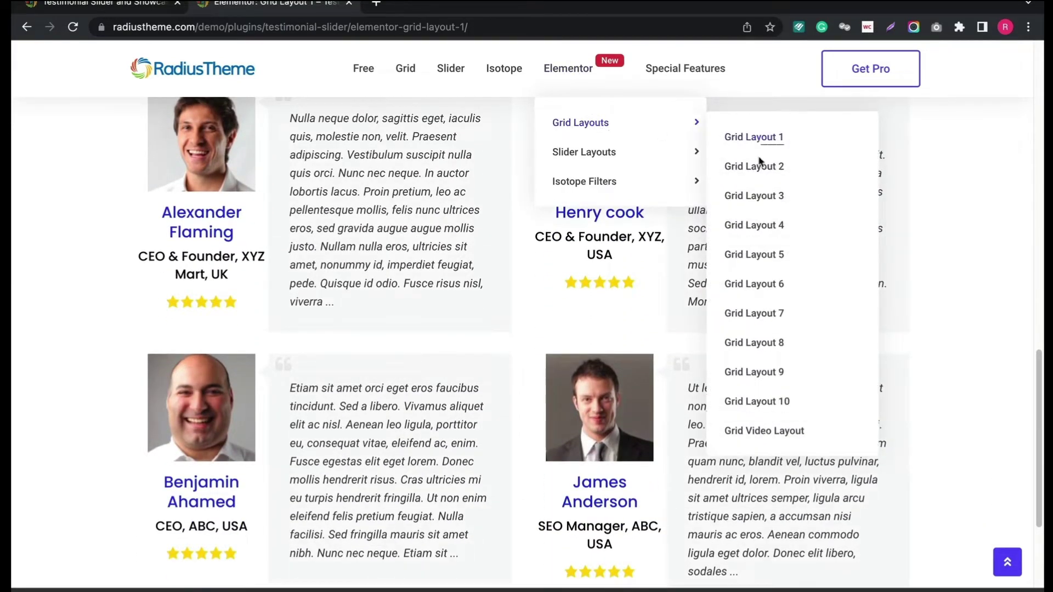
left_click(744, 284)
scroll(555, 249, "down", 1)
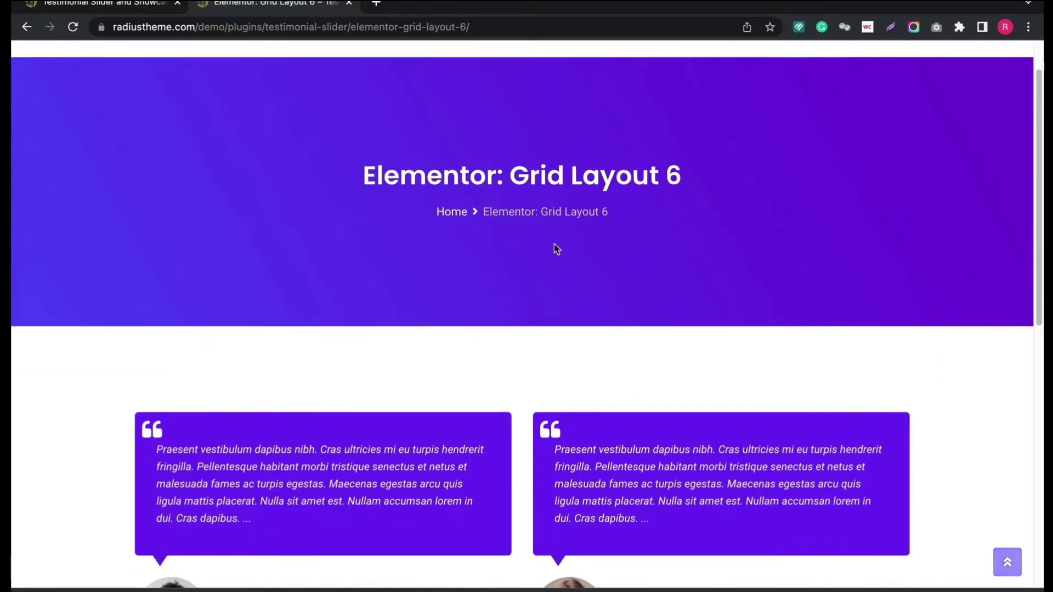
scroll(556, 249, "down", 1)
scroll(556, 248, "down", 3)
scroll(555, 247, "down", 2)
scroll(555, 246, "down", 2)
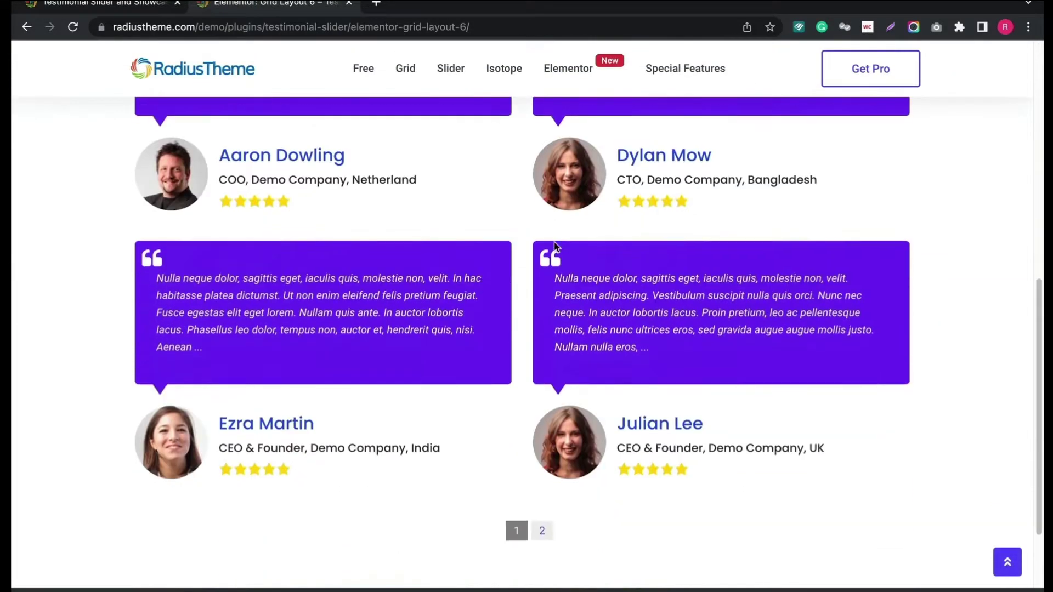
scroll(555, 247, "down", 2)
left_click(542, 424)
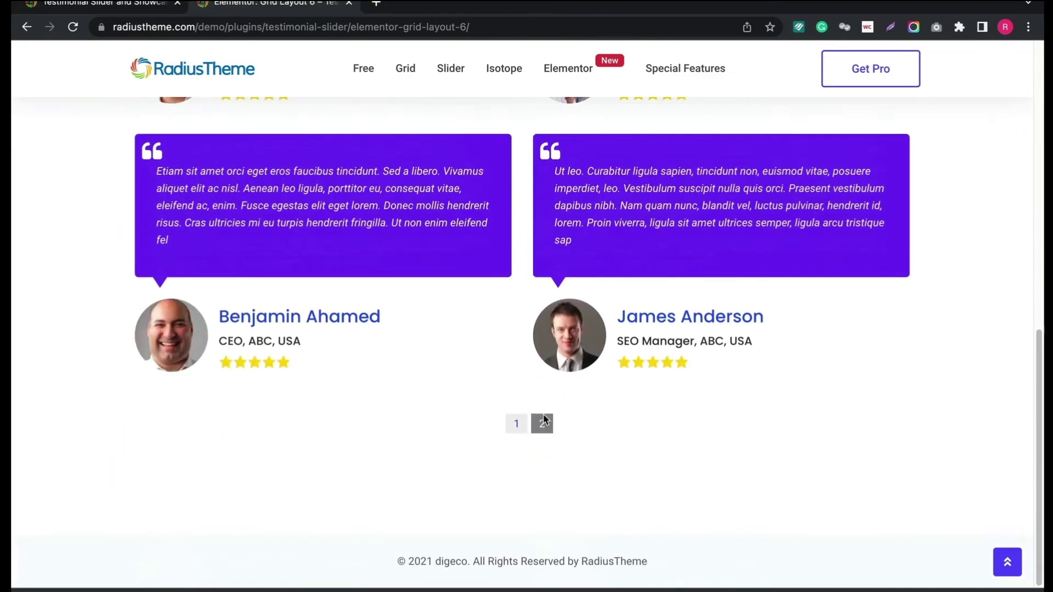
scroll(543, 414, "up", 3)
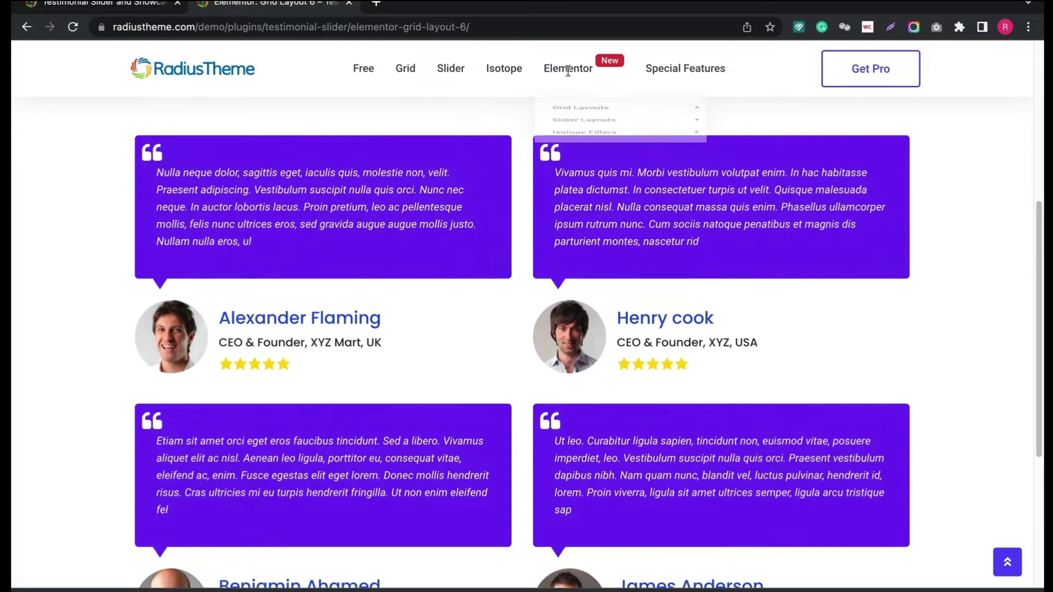
View the Grid Video Layout demo with a video above each testimonial
mouse_move(581, 123)
left_click(774, 434)
scroll(551, 346, "down", 3)
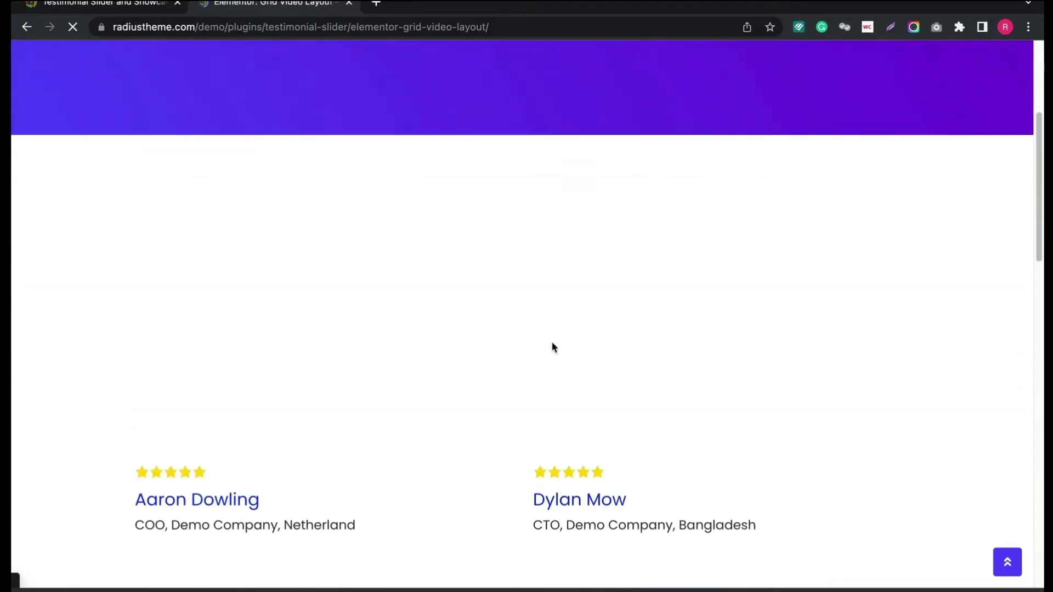
scroll(549, 328, "down", 3)
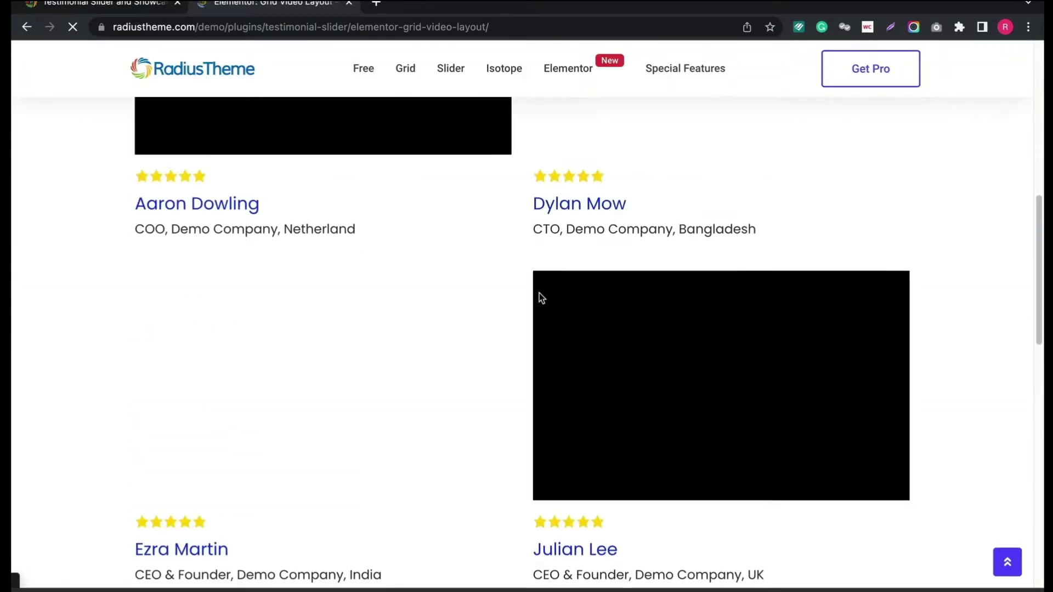
scroll(539, 293, "down", 1)
scroll(541, 296, "down", 1)
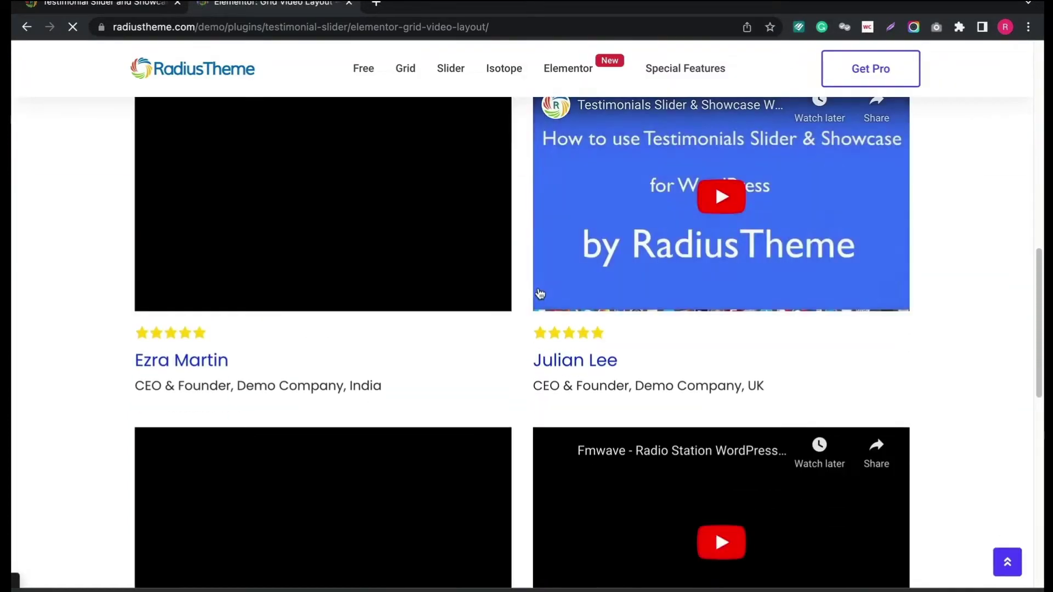
scroll(540, 292, "down", 2)
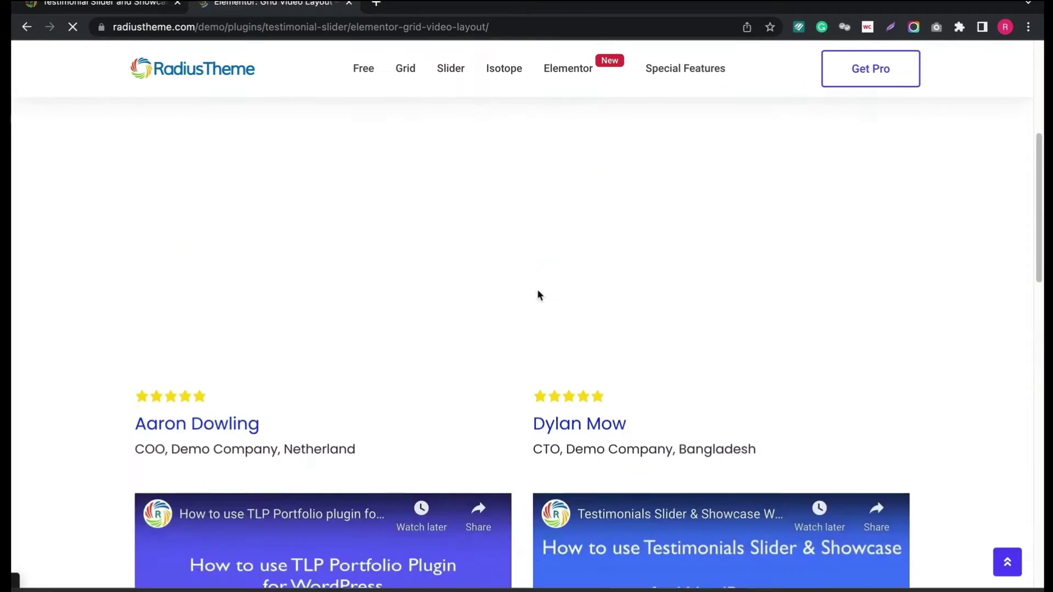
scroll(539, 288, "down", 5)
scroll(538, 287, "up", 4)
scroll(538, 288, "up", 4)
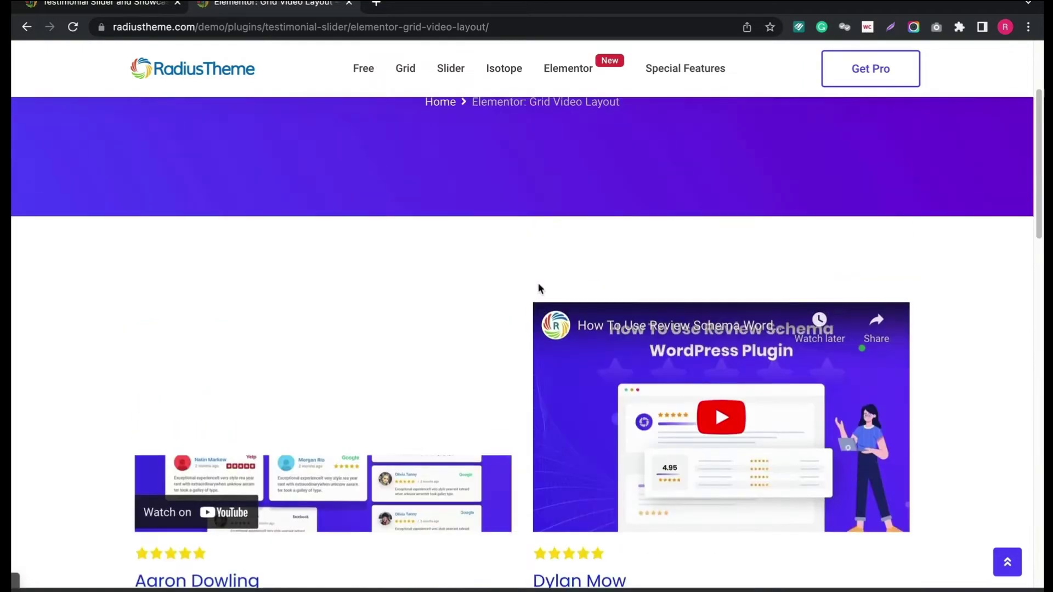
scroll(538, 287, "up", 4)
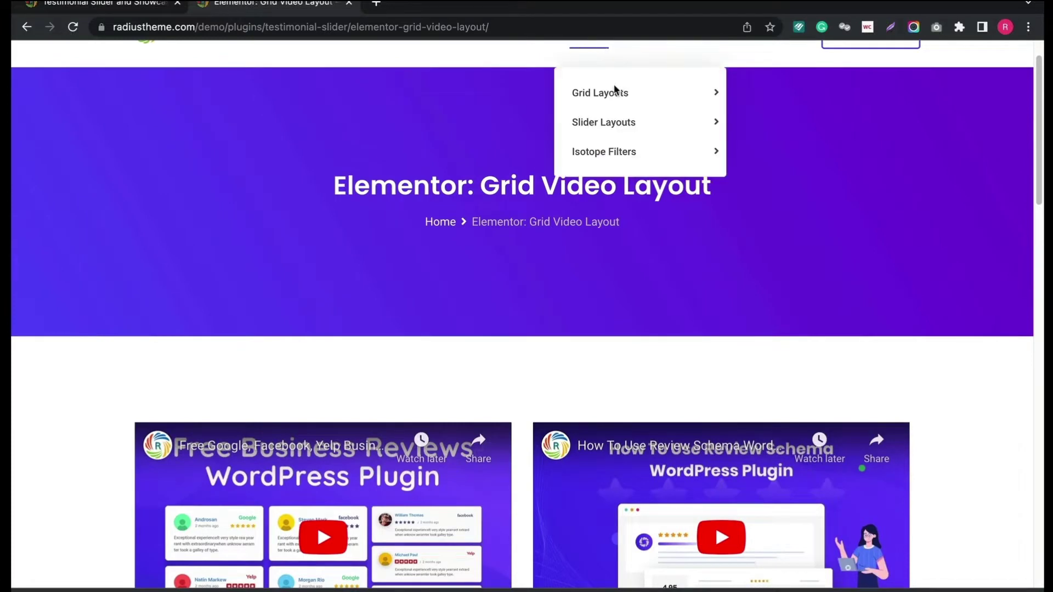
mouse_move(604, 122)
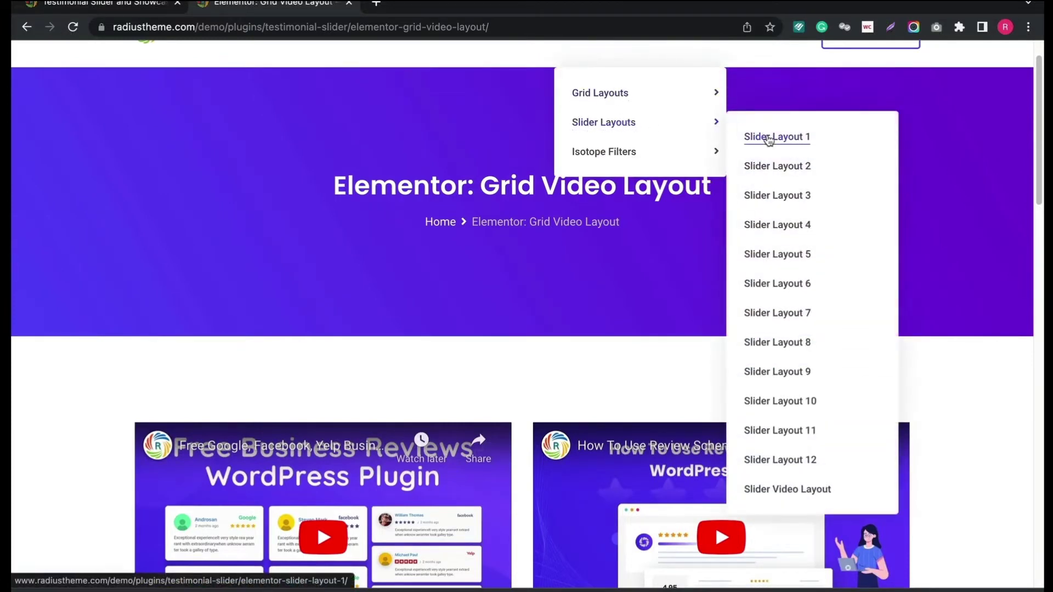
View the Slider Layout 1 and Slider Layout 10 demos, advancing each slider one slide
left_click(767, 141)
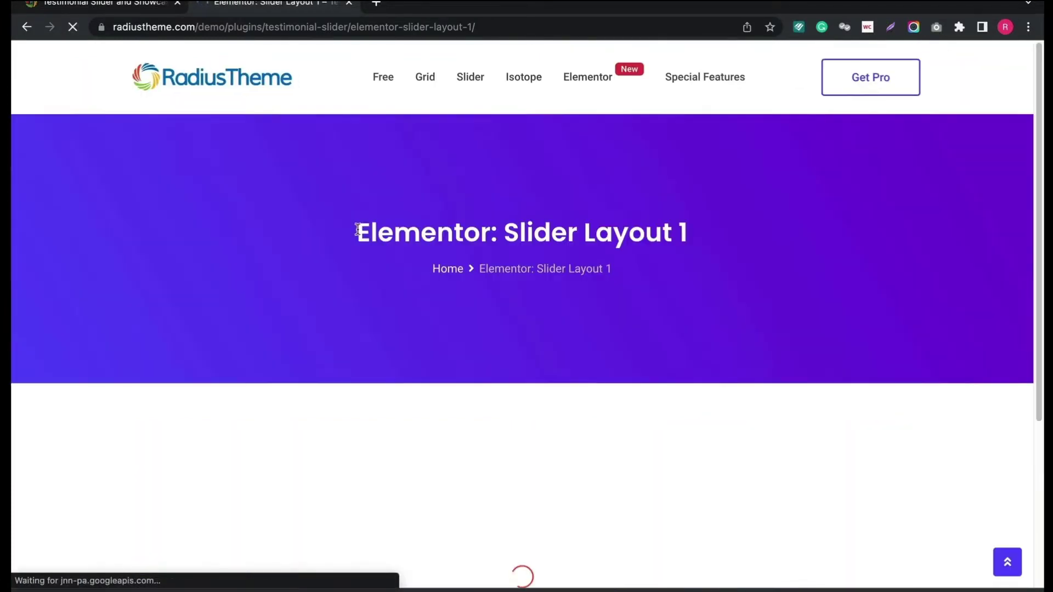
scroll(358, 230, "down", 2)
scroll(359, 230, "down", 2)
scroll(358, 231, "down", 2)
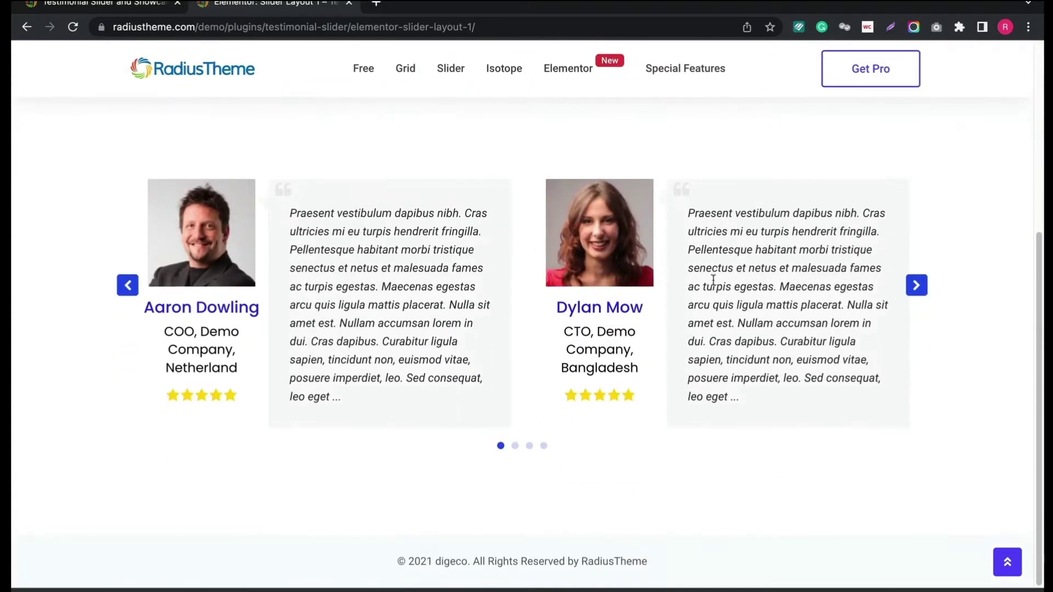
left_click(918, 288)
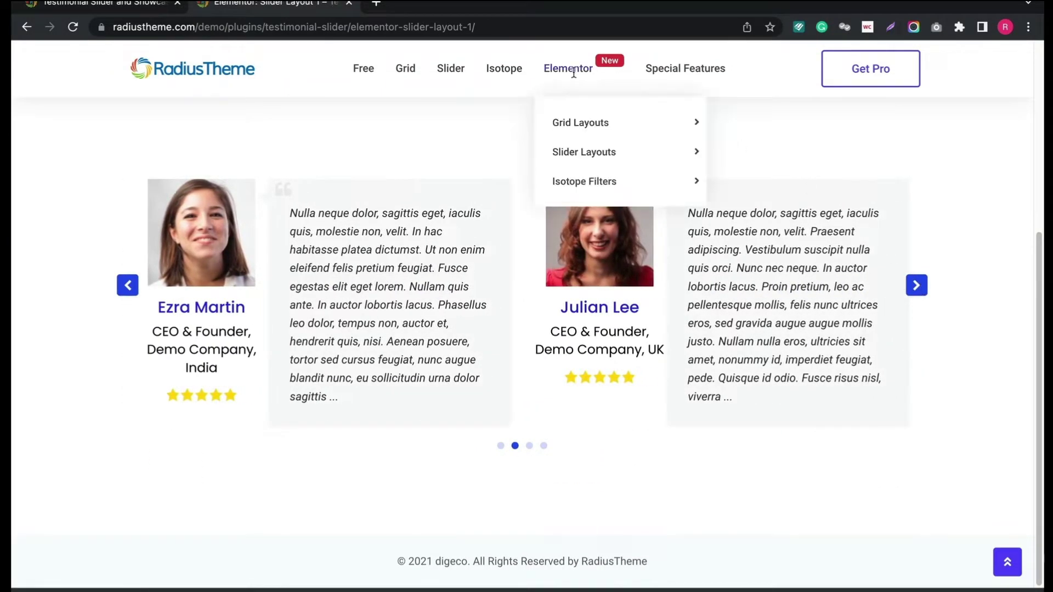
mouse_move(584, 152)
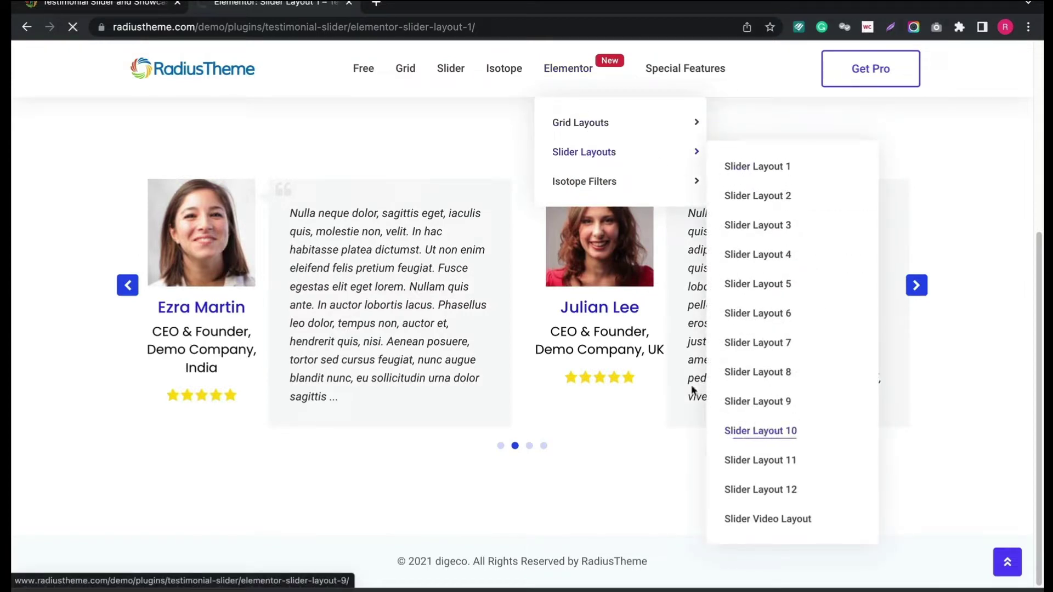
scroll(513, 310, "down", 2)
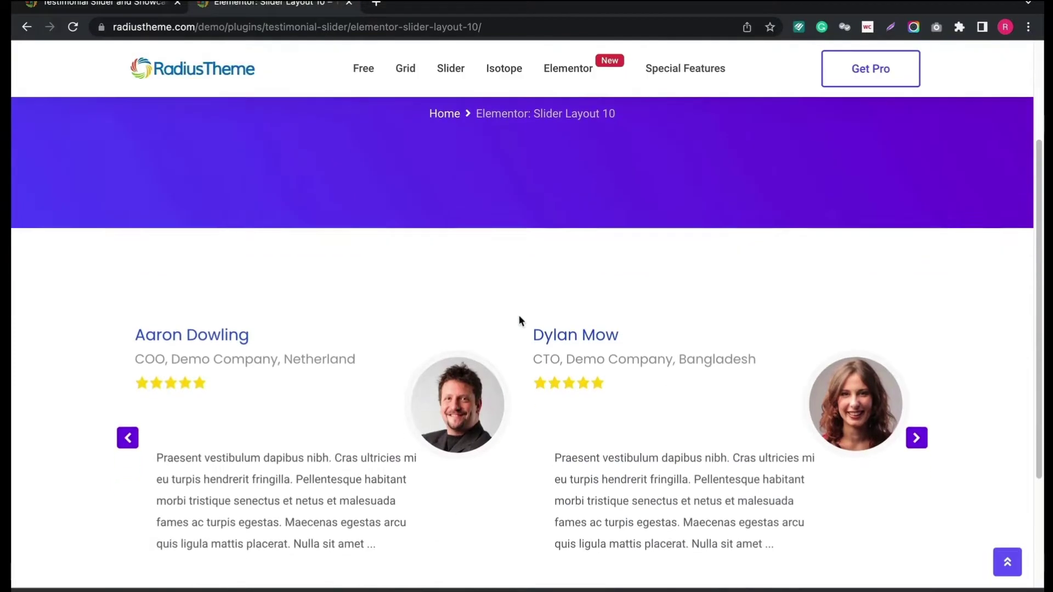
left_click(918, 437)
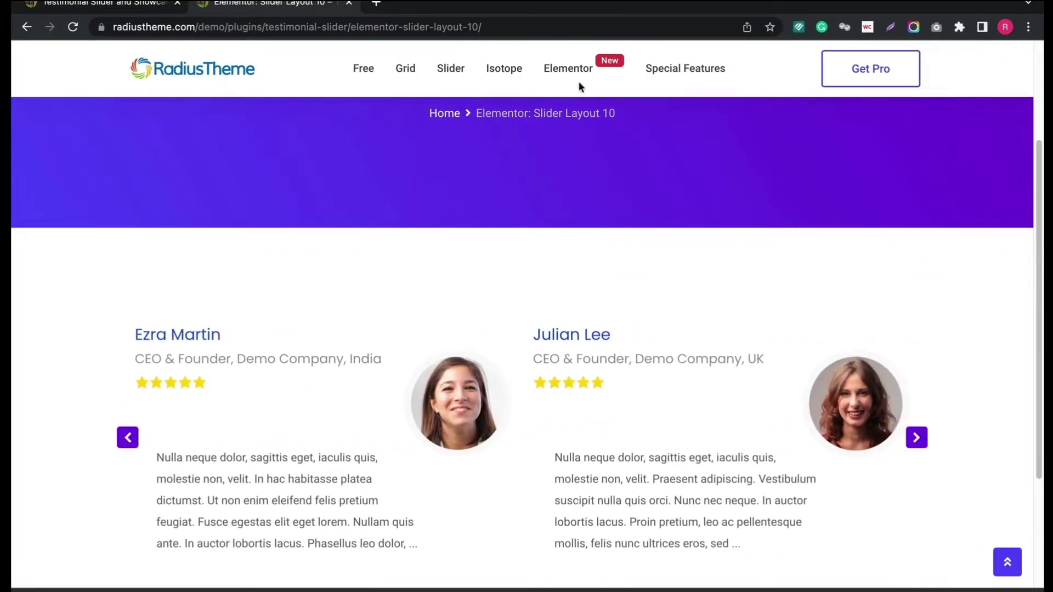
Filter the Isotope Layout 2 demo by Theme, then Plugin, then Show All
mouse_move(584, 181)
left_click(771, 226)
scroll(743, 228, "down", 4)
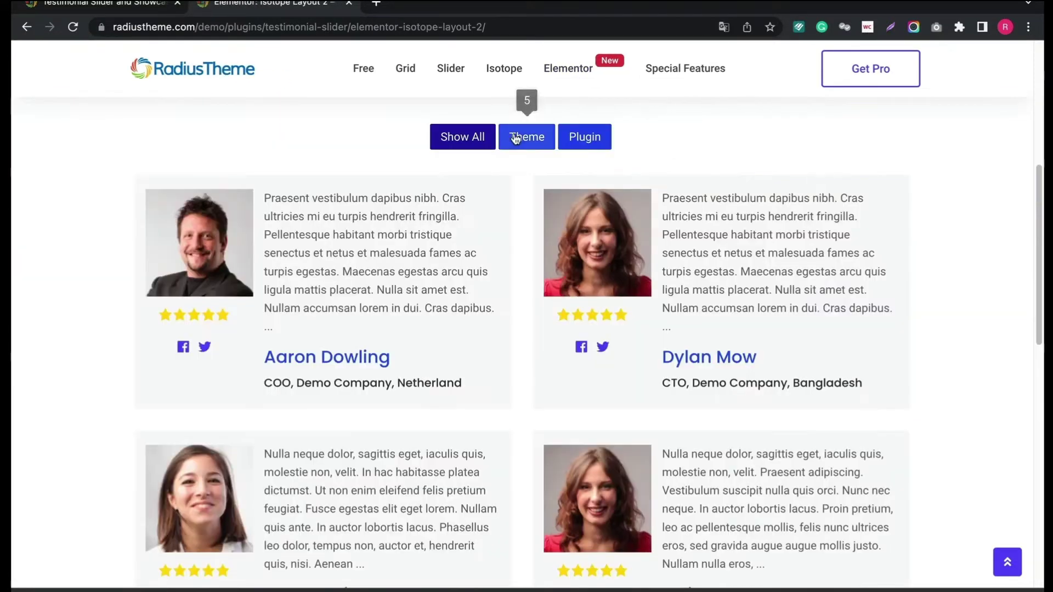
left_click(515, 140)
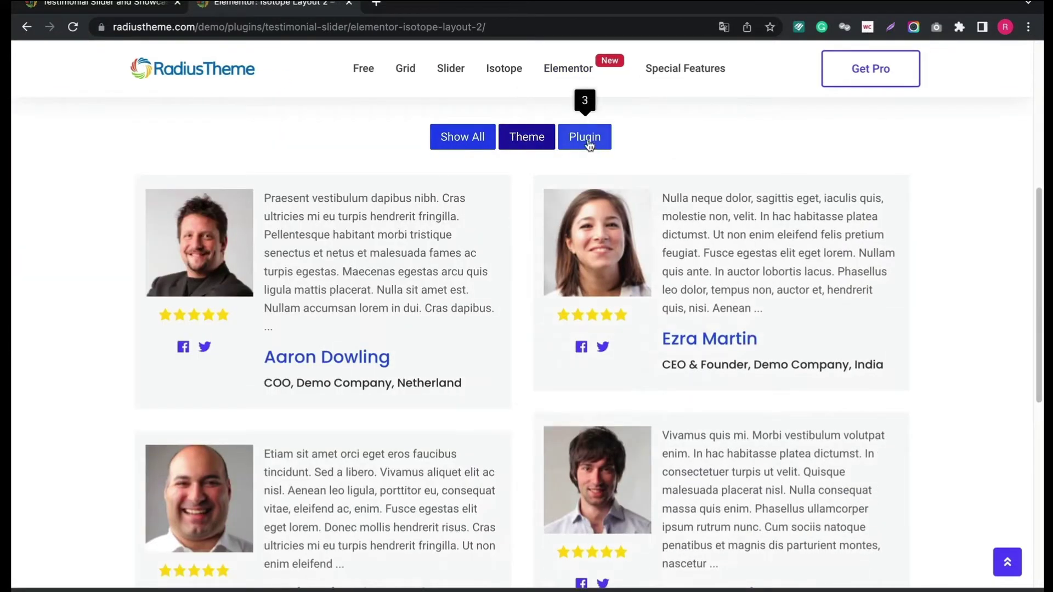
left_click(590, 146)
left_click(475, 146)
mouse_move(568, 69)
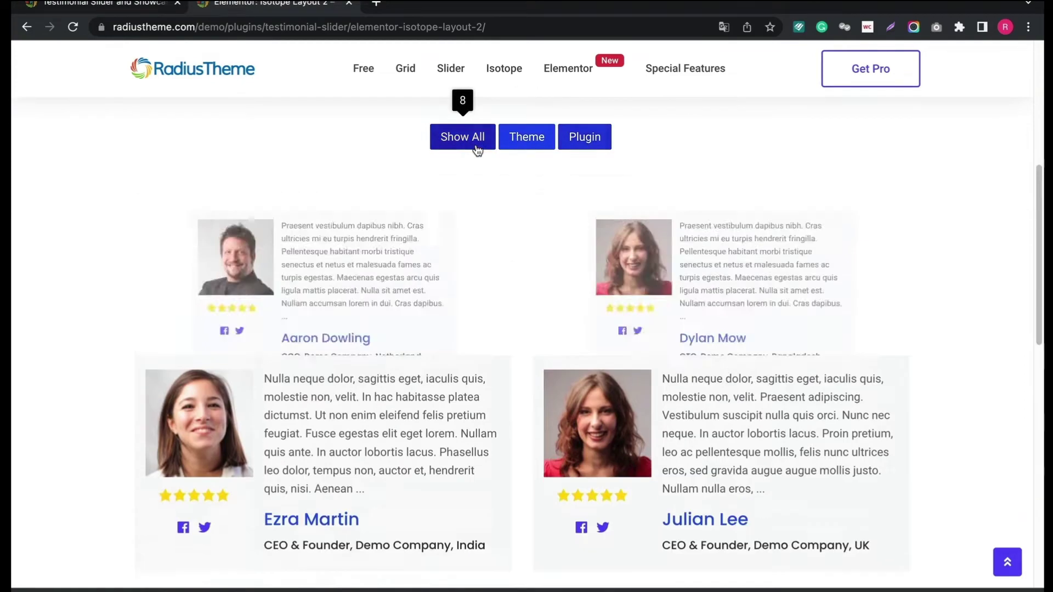
mouse_move(585, 181)
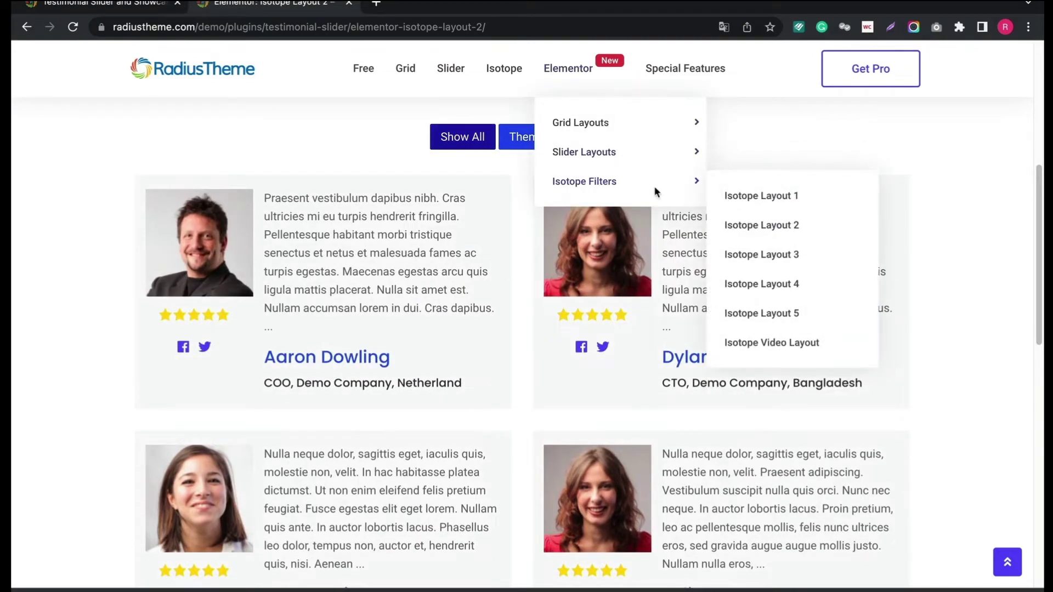
Filter the Isotope Layout 5 demo by Theme, then Plugin, then Show All
left_click(777, 319)
scroll(453, 261, "down", 3)
scroll(450, 258, "down", 3)
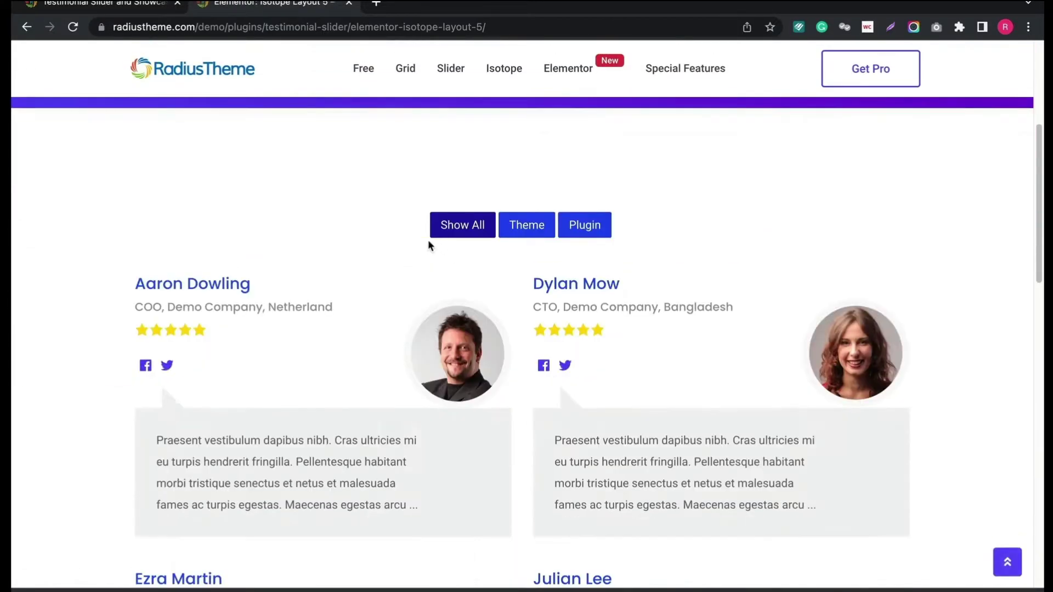
left_click(536, 237)
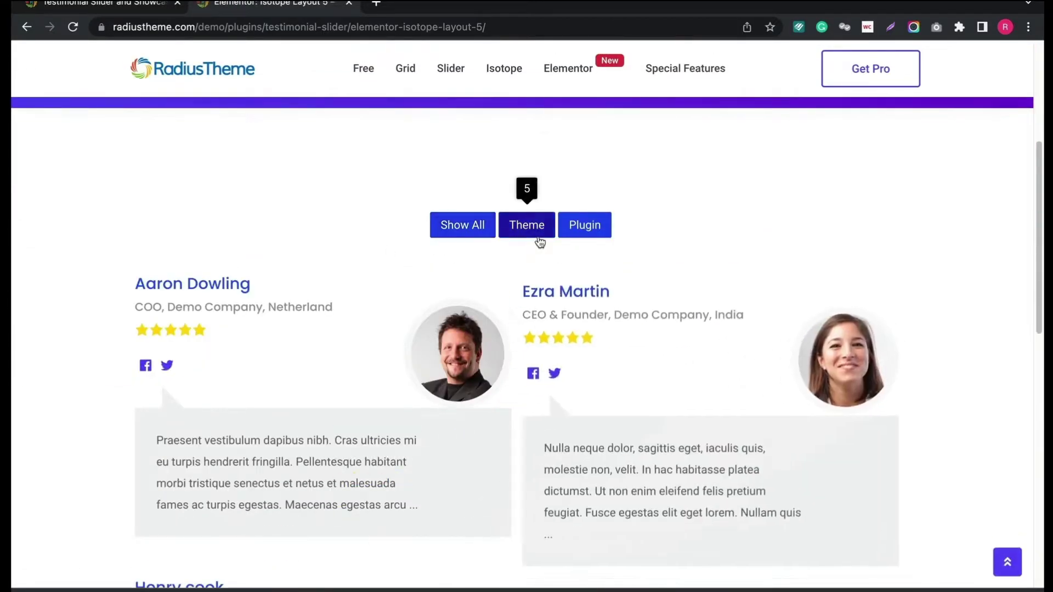
left_click(587, 233)
left_click(471, 227)
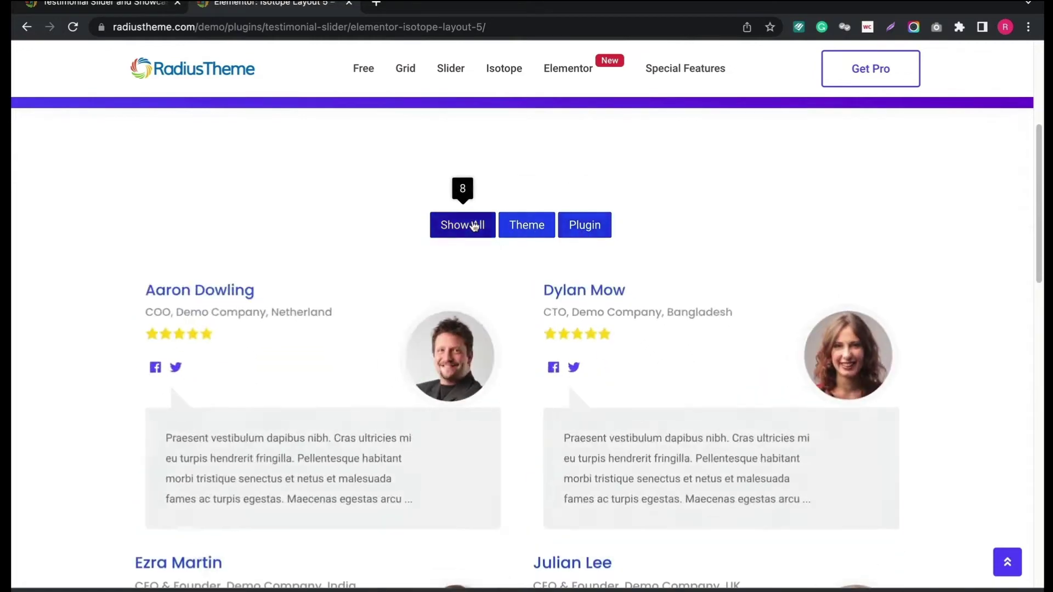
scroll(638, 213, "down", 5)
scroll(635, 211, "down", 7)
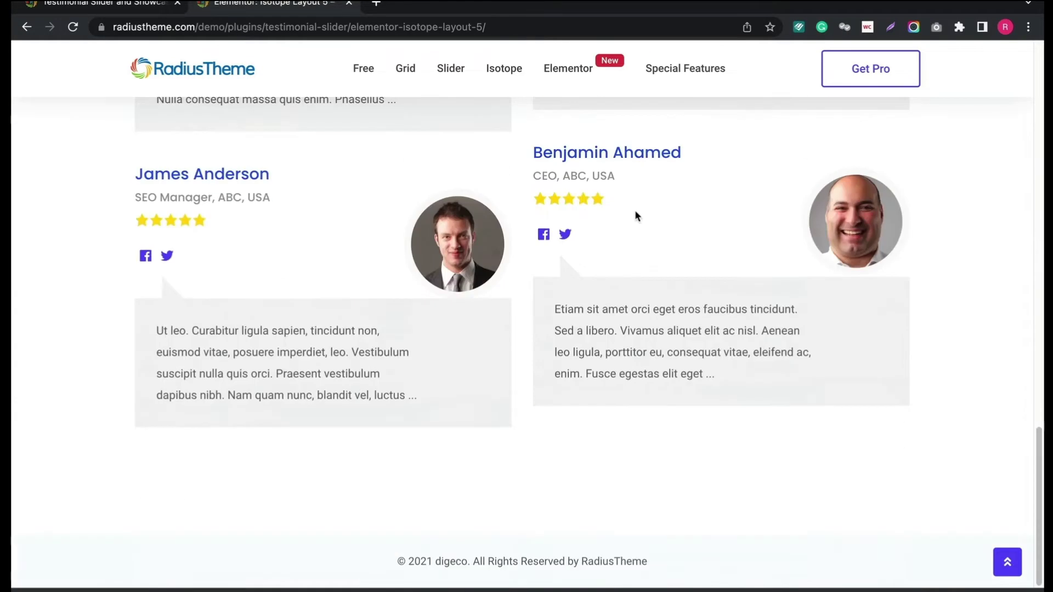
scroll(633, 210, "up", 6)
scroll(634, 207, "up", 6)
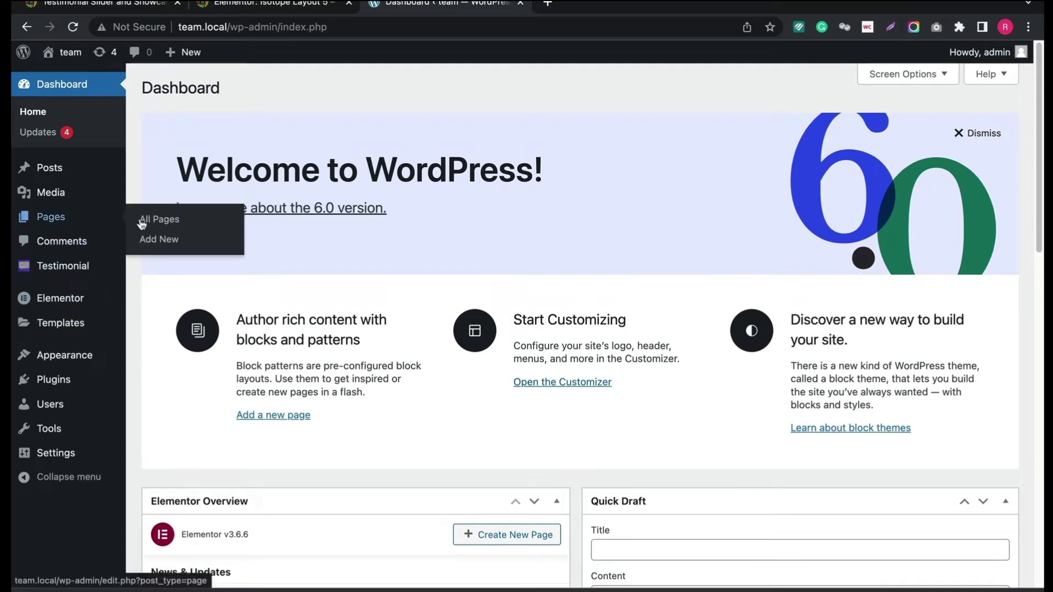
Open 'Testimonial Slider Using Elementor' from the All Pages list for editing
mouse_move(50, 217)
left_click(164, 222)
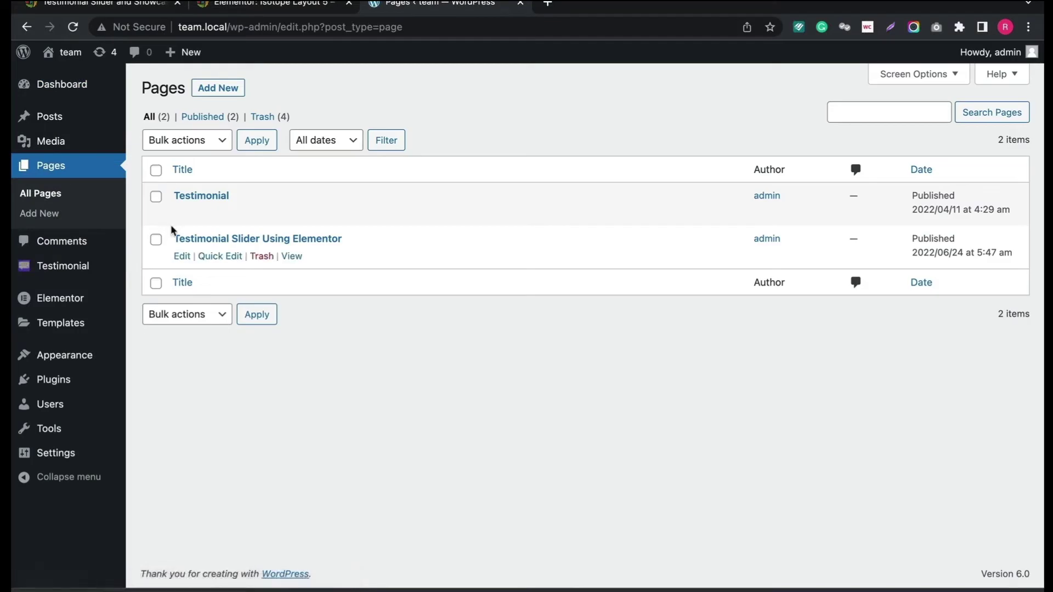
left_click(194, 241)
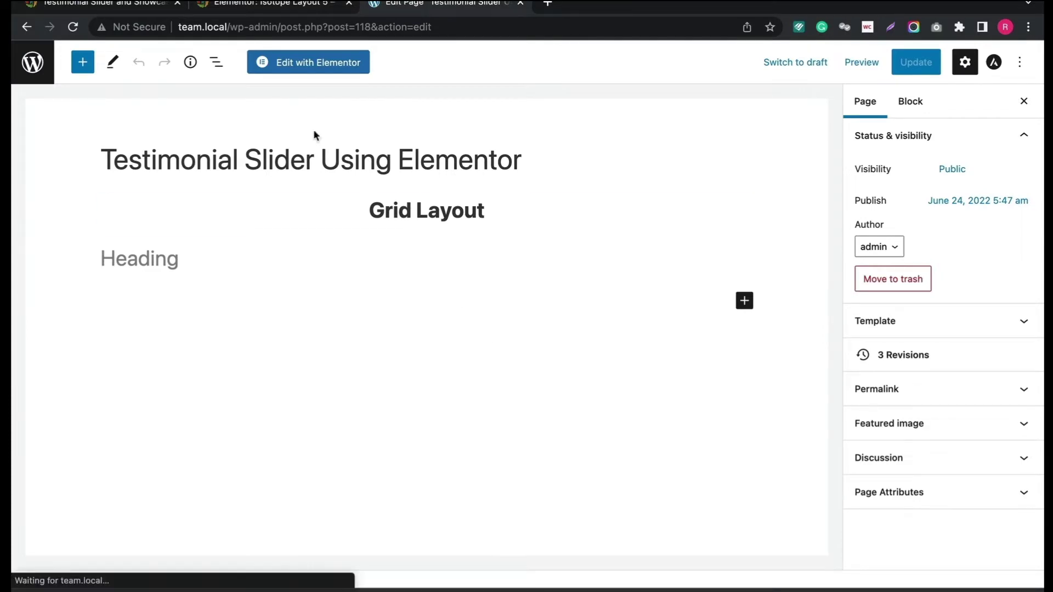
Switch the Testimonial Slider Using Elementor page into the Elementor editor
left_click(289, 64)
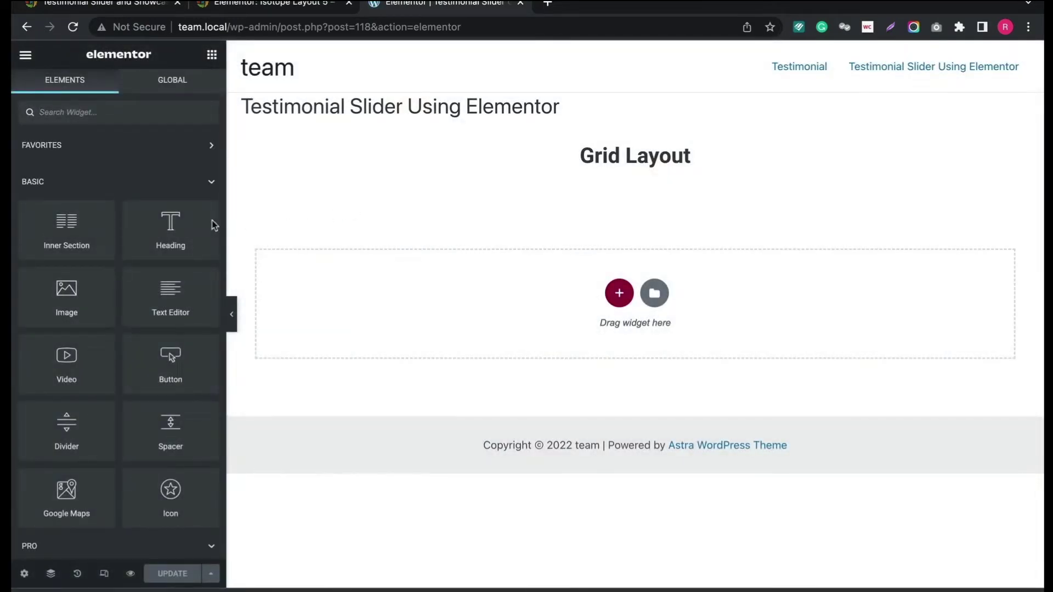
scroll(198, 238, "down", 2)
scroll(194, 241, "down", 2)
scroll(193, 243, "down", 1)
scroll(193, 243, "down", 1)
scroll(192, 242, "down", 3)
scroll(193, 240, "down", 3)
scroll(193, 244, "down", 3)
scroll(190, 247, "down", 3)
scroll(190, 243, "down", 5)
scroll(191, 242, "down", 1)
scroll(191, 243, "down", 3)
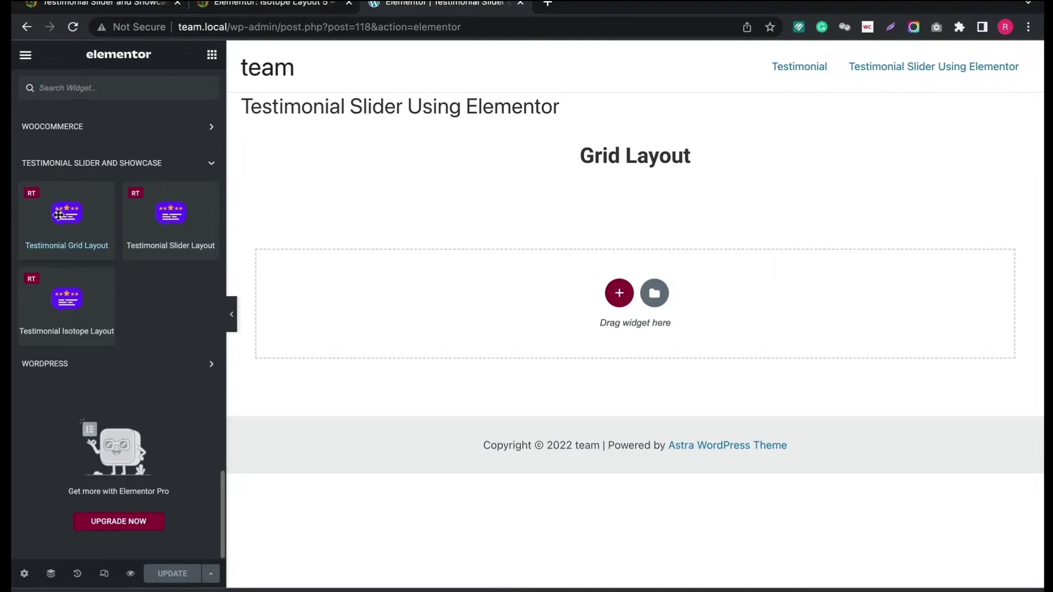
Add a Testimonial Grid Layout widget below the Grid Layout heading, trying Layout 11, then Layout 7
left_click_drag(57, 215, 608, 306)
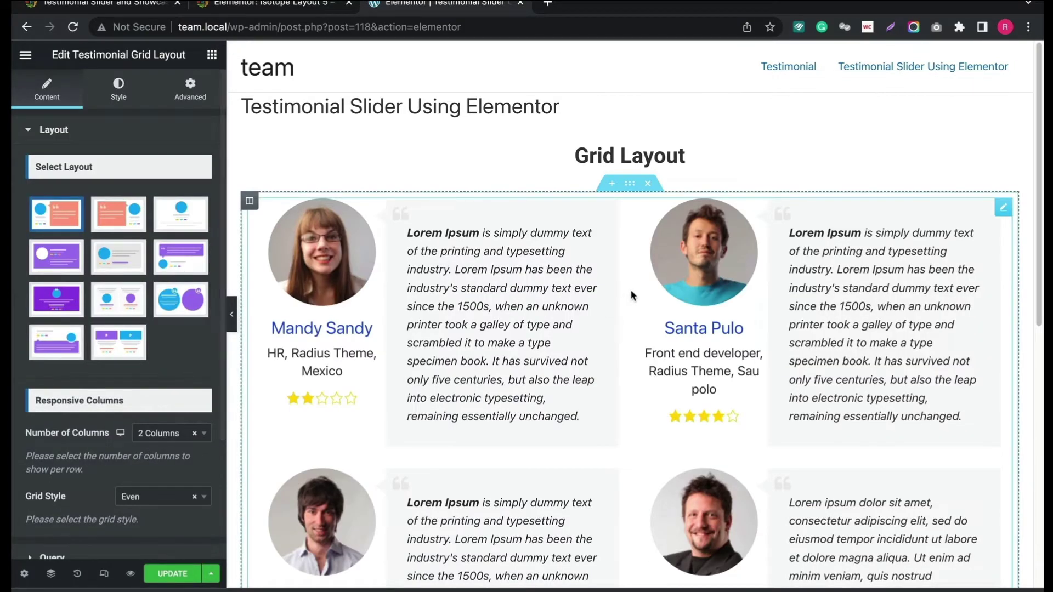
scroll(630, 295, "down", 2)
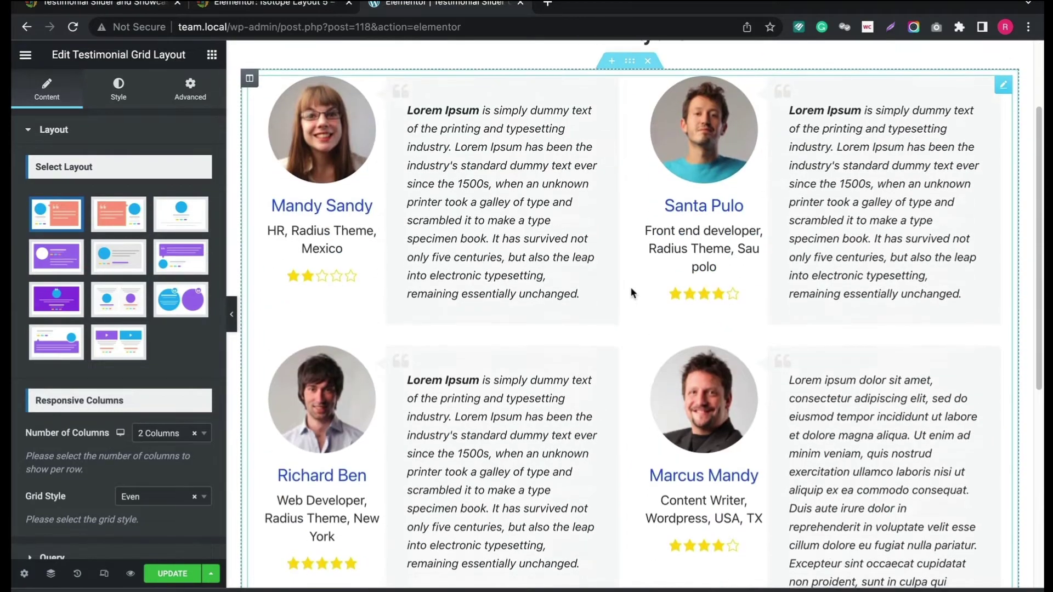
scroll(631, 293, "down", 4)
scroll(631, 292, "up", 3)
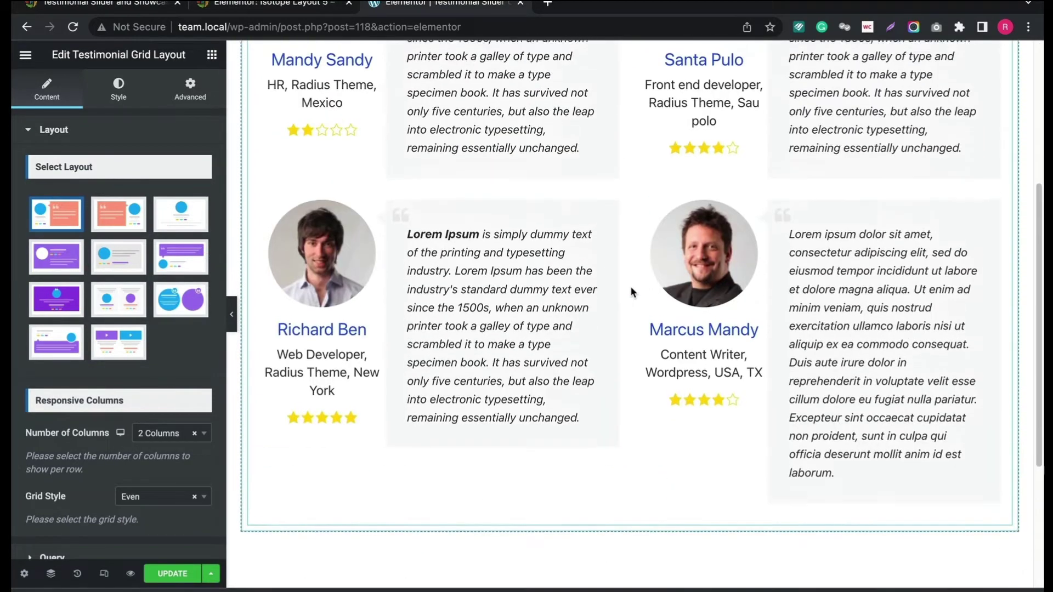
scroll(632, 291, "up", 1)
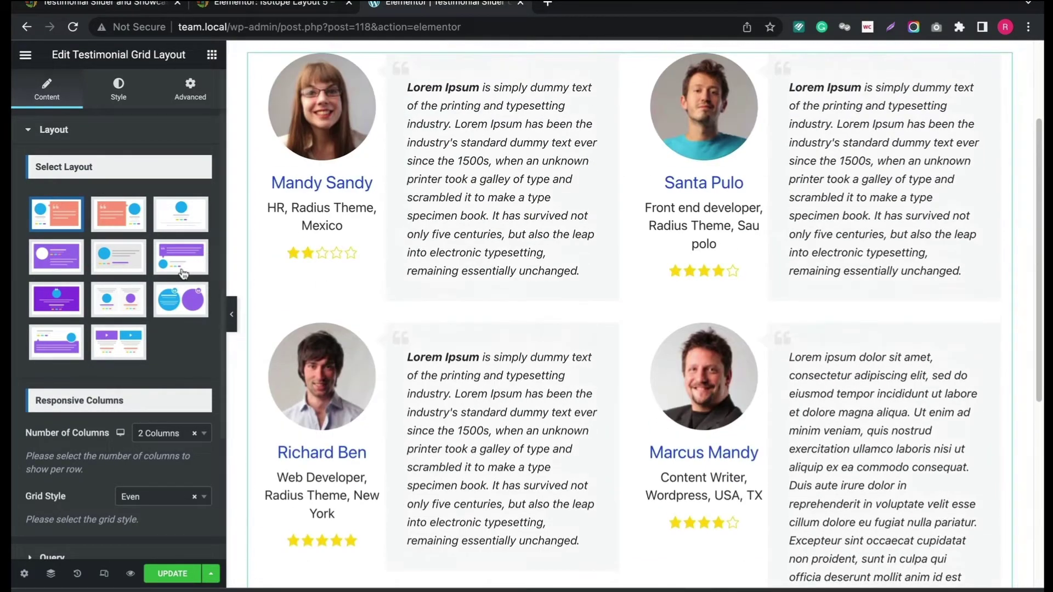
left_click(117, 345)
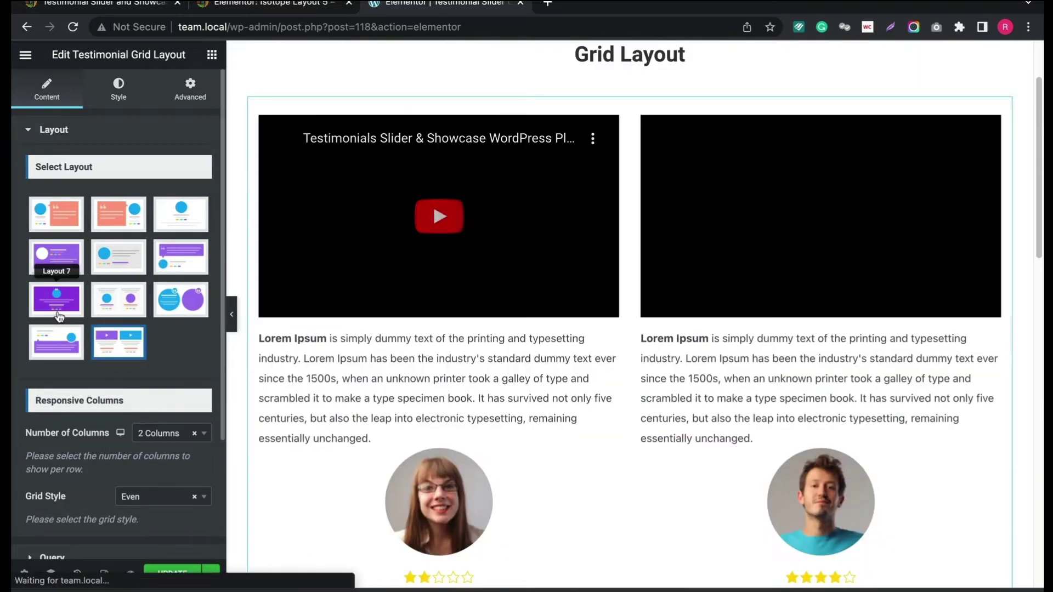
left_click(58, 315)
scroll(544, 300, "down", 3)
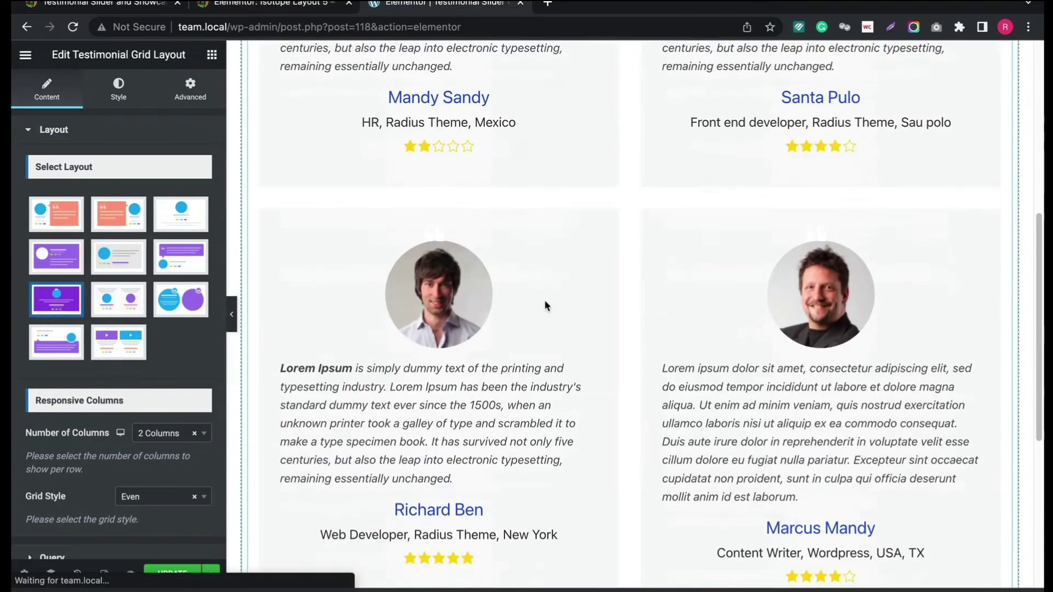
scroll(544, 299, "down", 1)
scroll(545, 300, "down", 1)
scroll(541, 302, "up", 1)
scroll(541, 301, "up", 3)
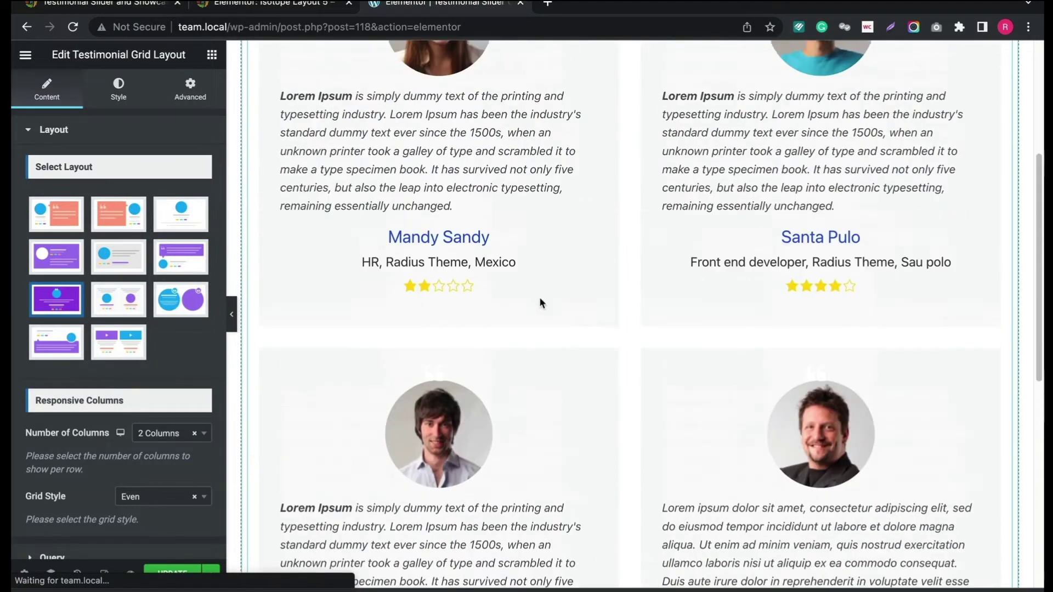
scroll(538, 297, "up", 1)
scroll(510, 303, "up", 2)
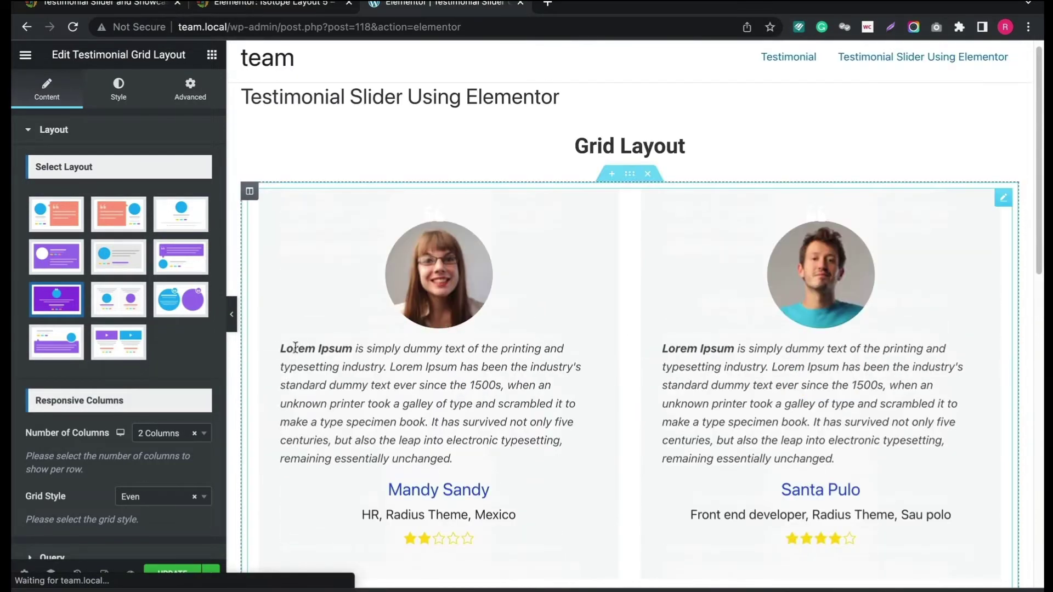
scroll(140, 326, "down", 1)
scroll(140, 326, "down", 3)
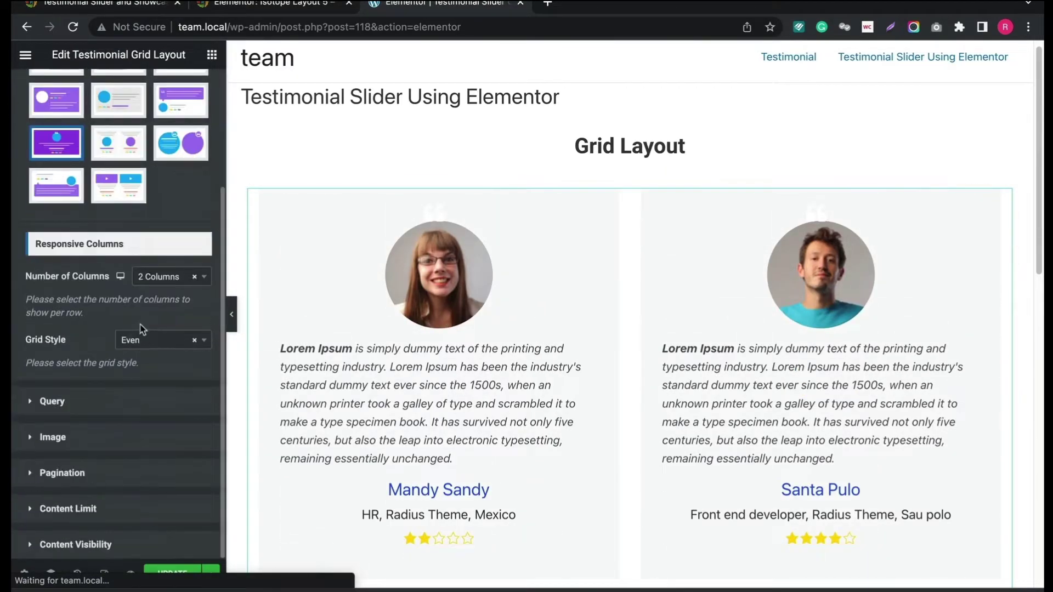
Try 3, 5 and 3 grid columns, settle on 2, then expand the Query settings
left_click(160, 280)
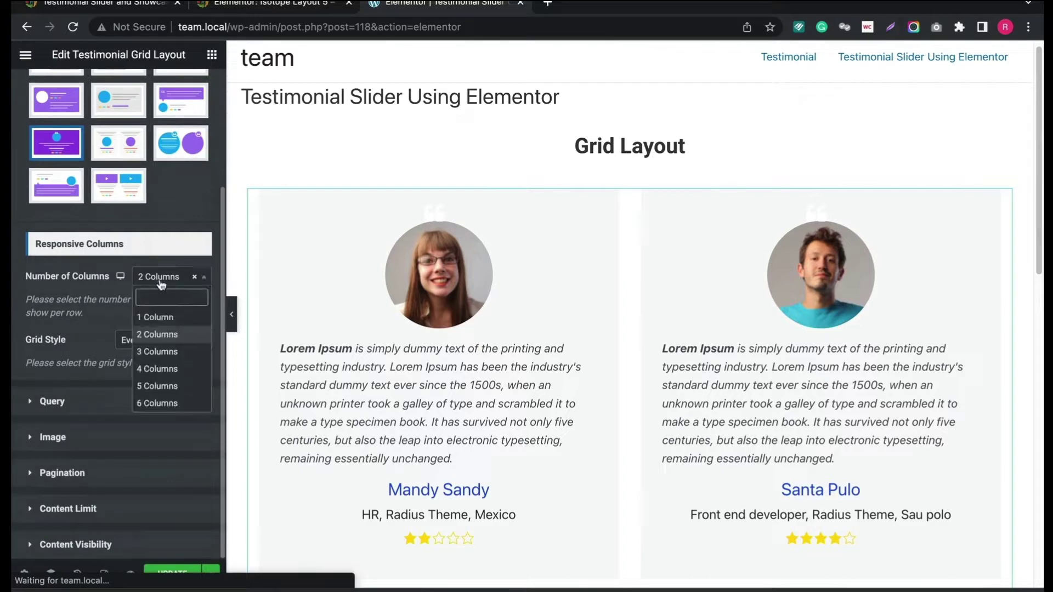
left_click(161, 352)
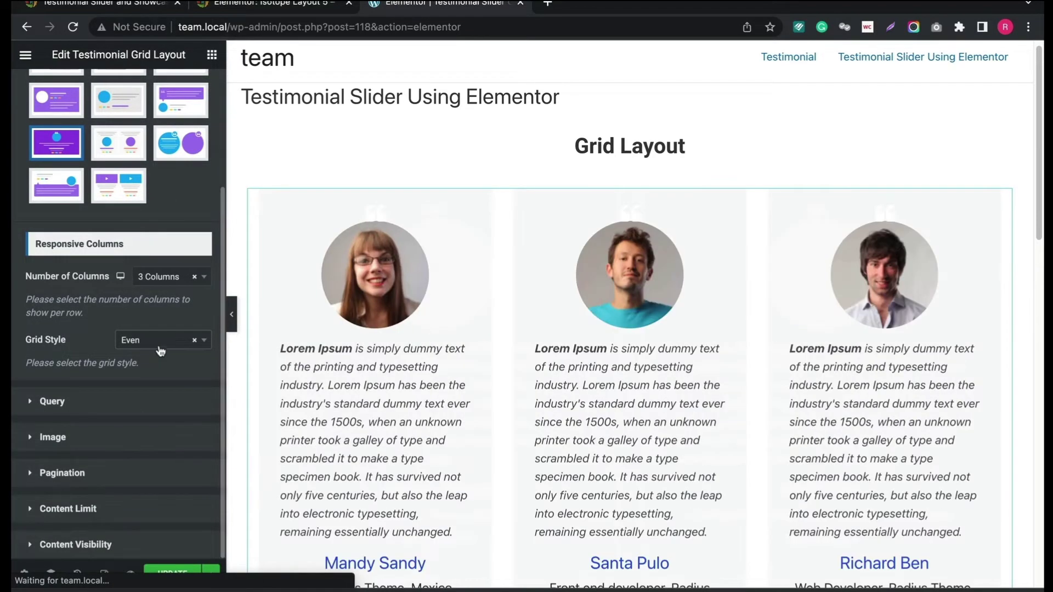
left_click(160, 280)
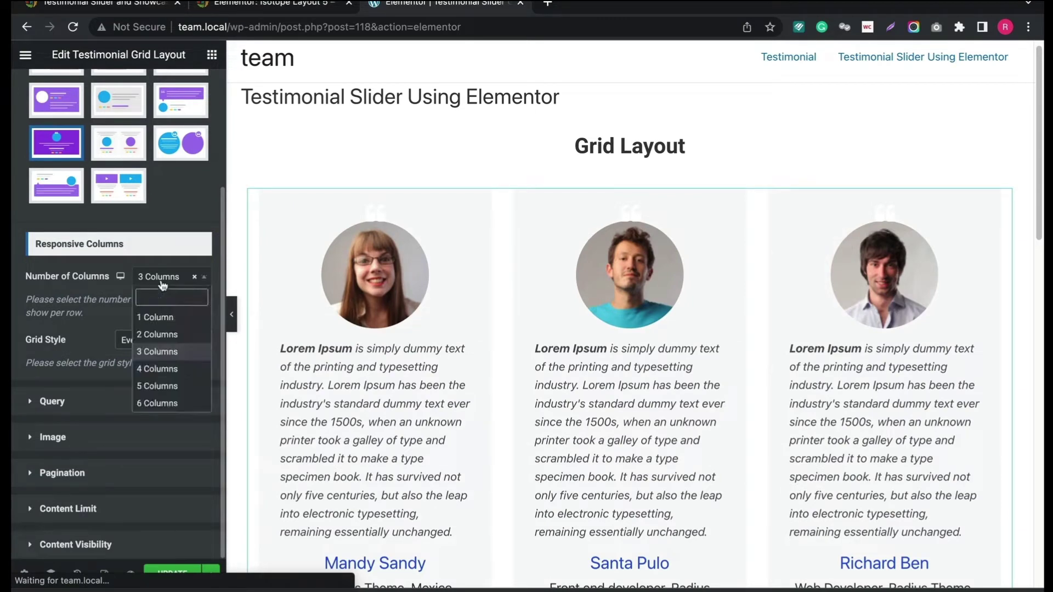
left_click(166, 382)
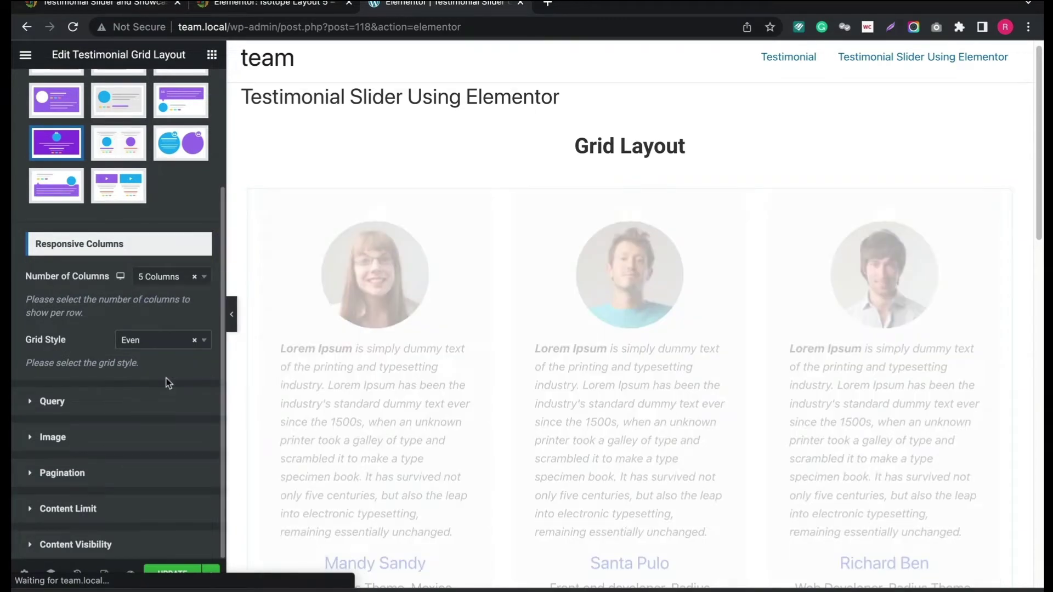
left_click(169, 278)
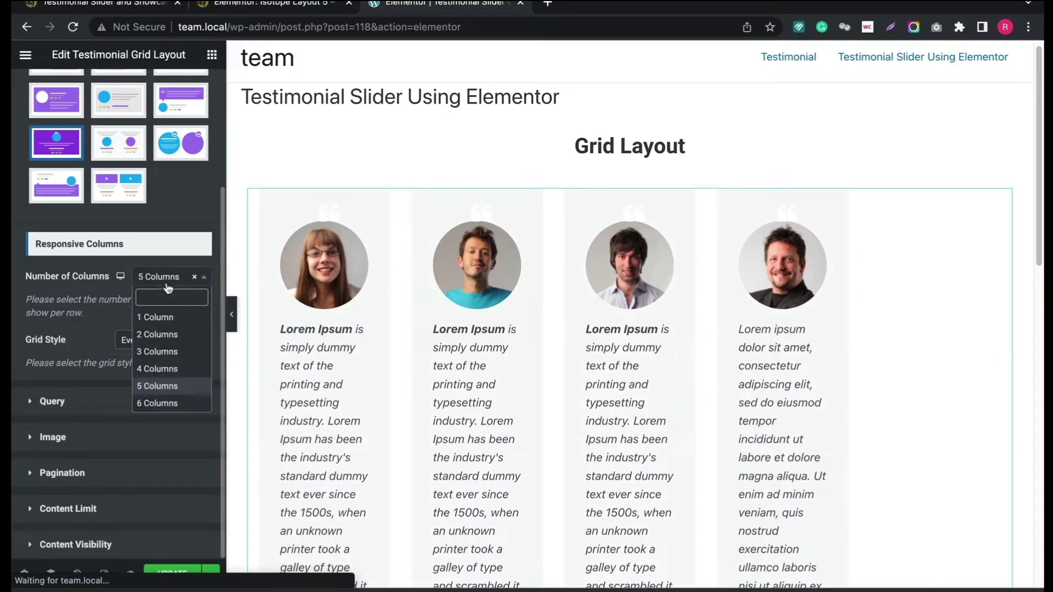
left_click(157, 353)
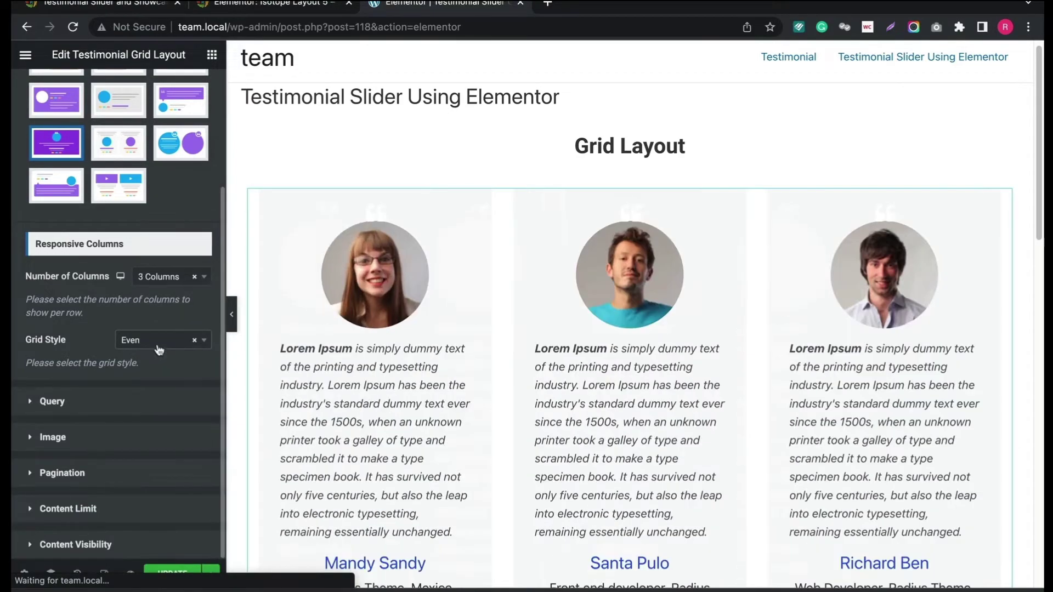
scroll(525, 338, "down", 5)
scroll(524, 338, "down", 3)
scroll(525, 338, "up", 3)
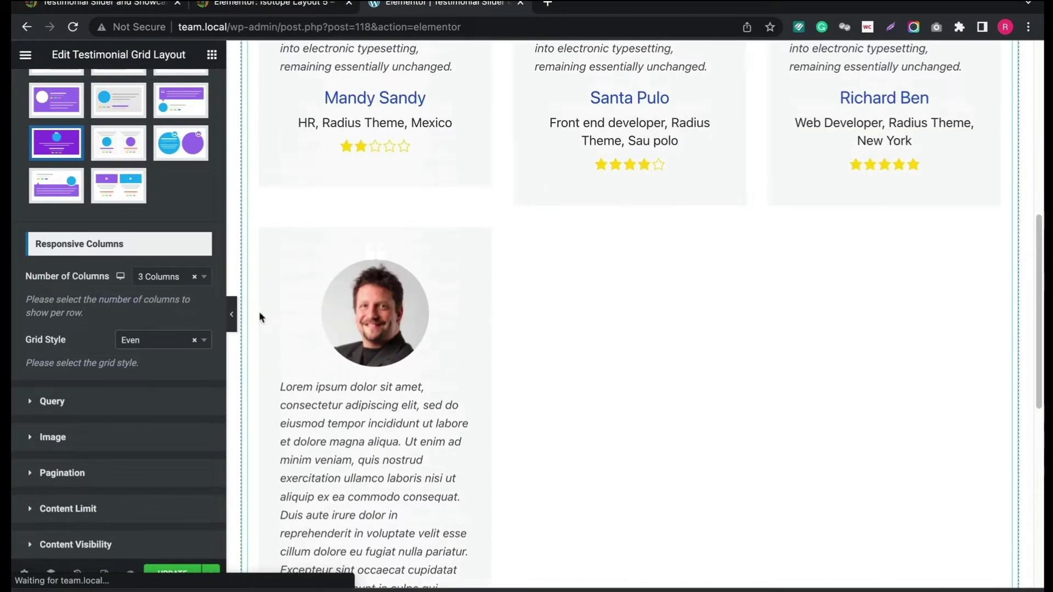
left_click(168, 278)
left_click(169, 333)
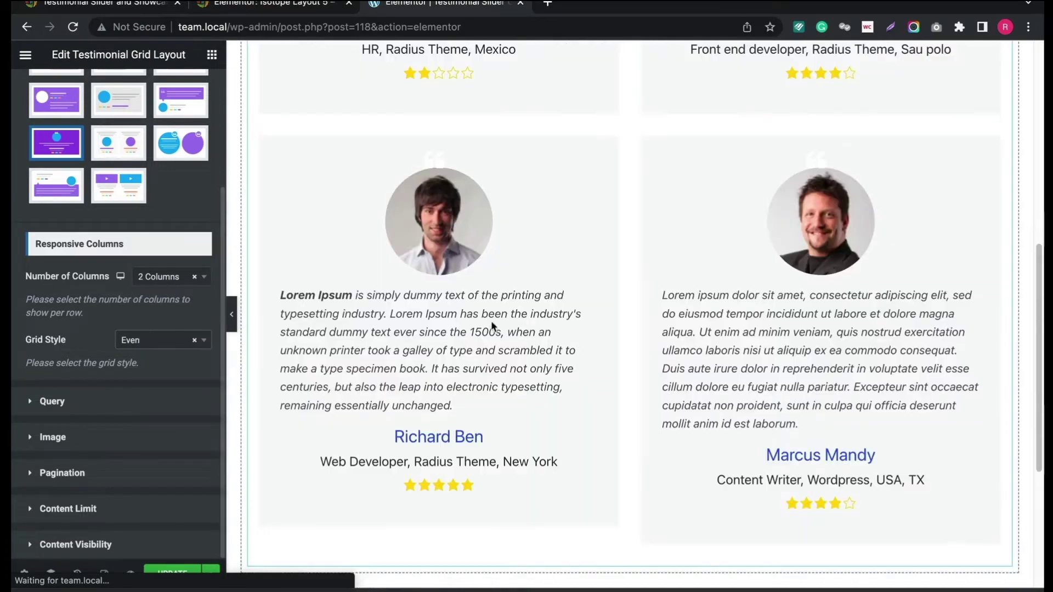
scroll(511, 320, "up", 3)
scroll(541, 320, "up", 5)
scroll(531, 320, "down", 5)
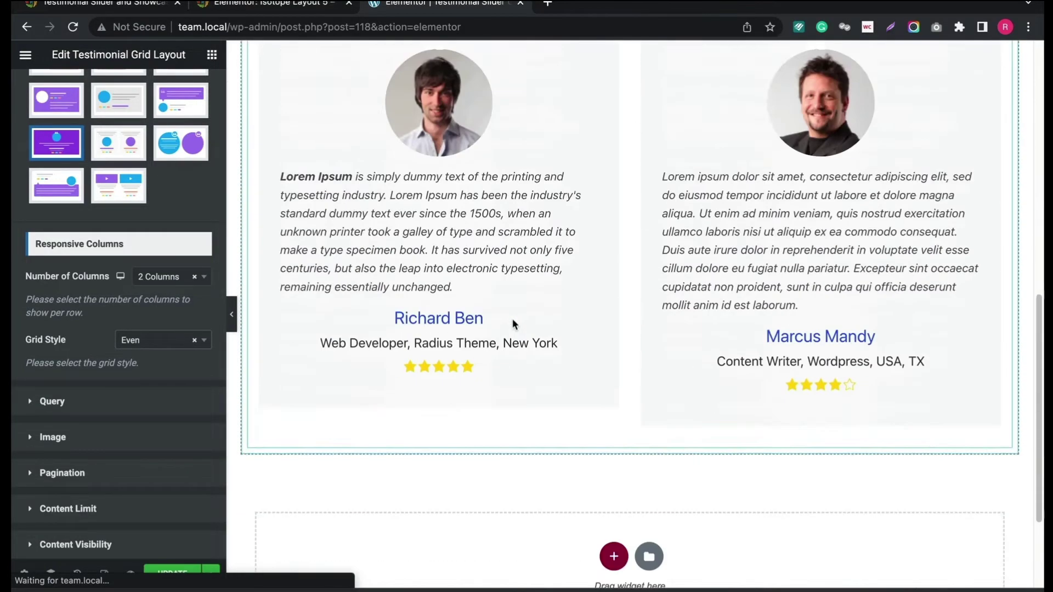
scroll(513, 319, "down", 2)
left_click(101, 407)
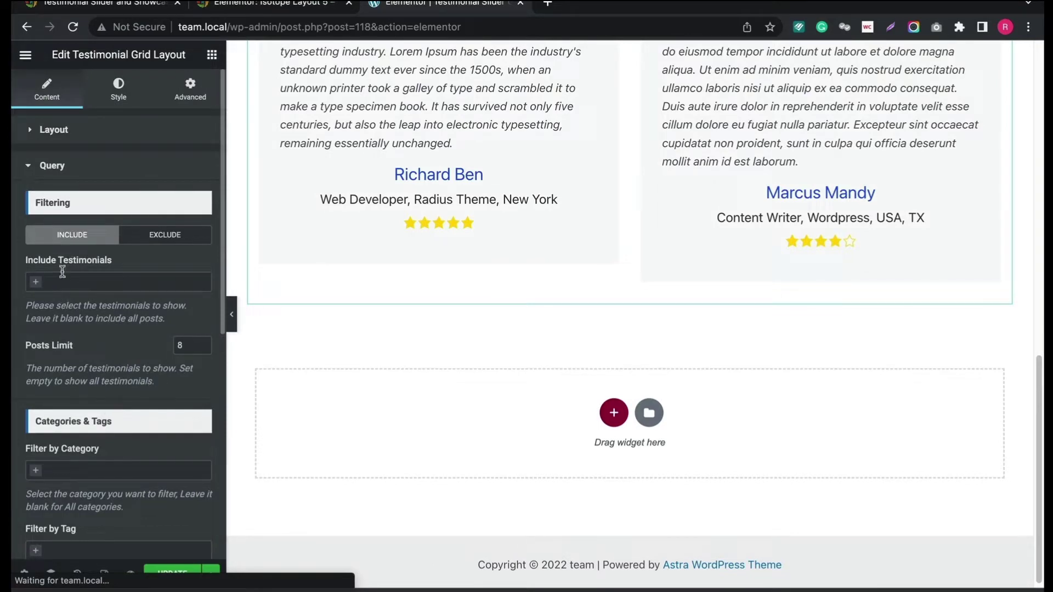
Leave Include Testimonials empty and clear the Posts Limit so all testimonials show
left_click(57, 281)
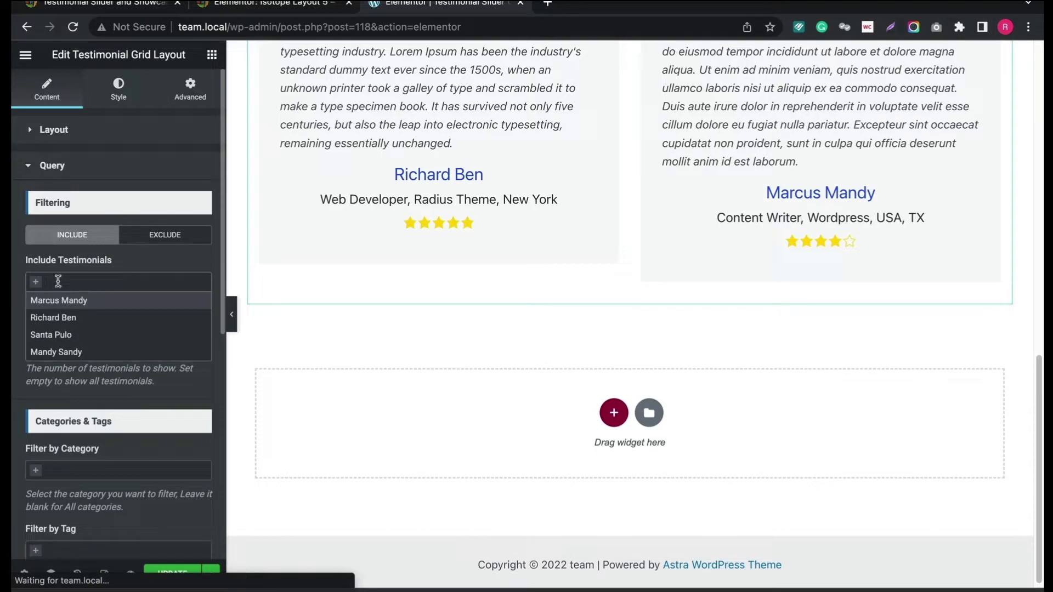
left_click(57, 318)
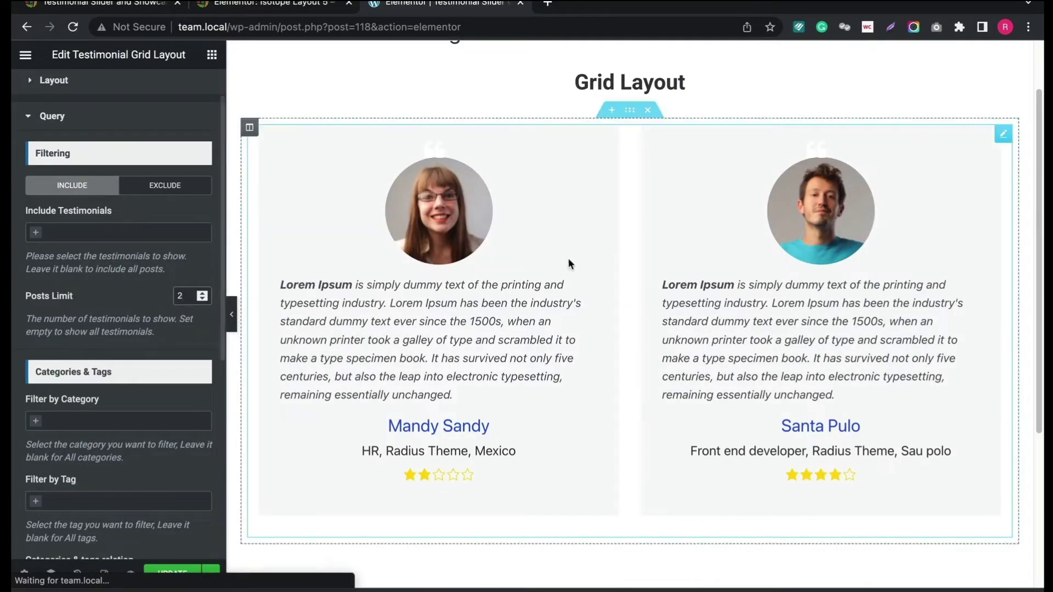
scroll(569, 259, "down", 2)
scroll(568, 259, "down", 2)
scroll(569, 258, "up", 4)
scroll(569, 262, "down", 2)
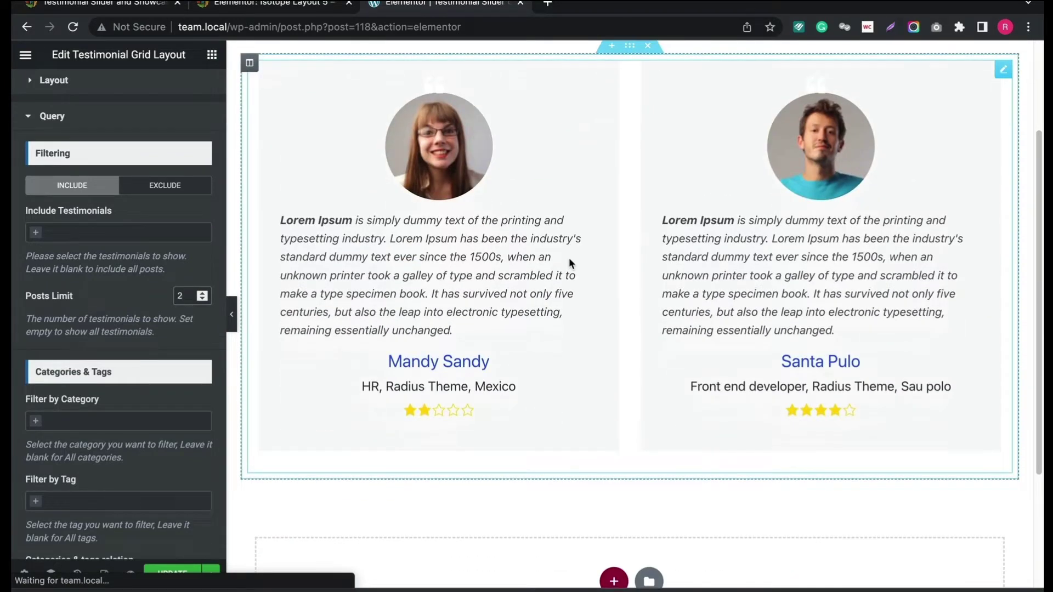
key("BackSpace")
type("1")
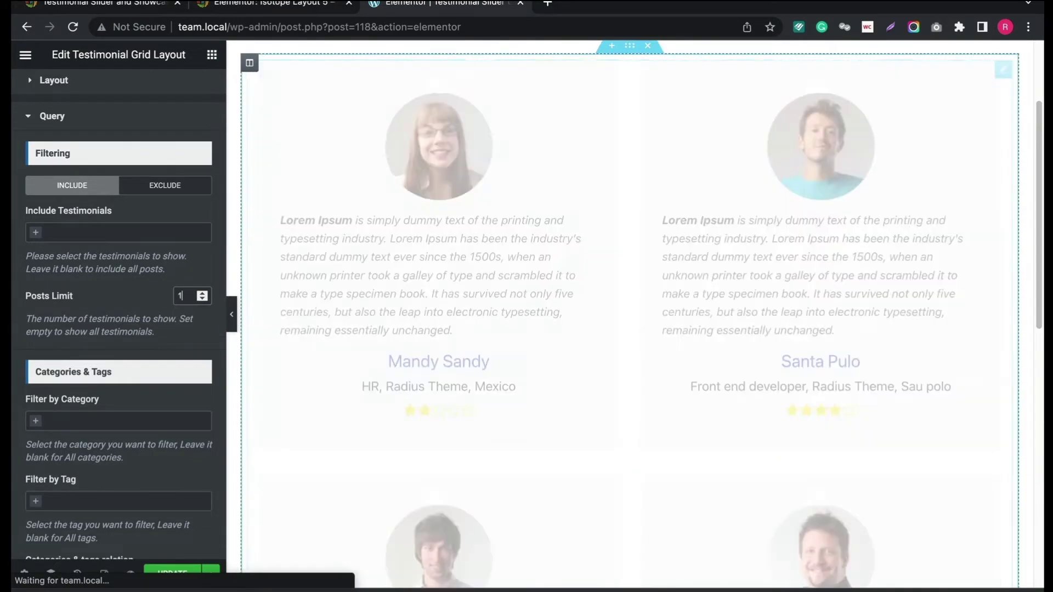
key("BackSpace")
scroll(160, 337, "down", 1)
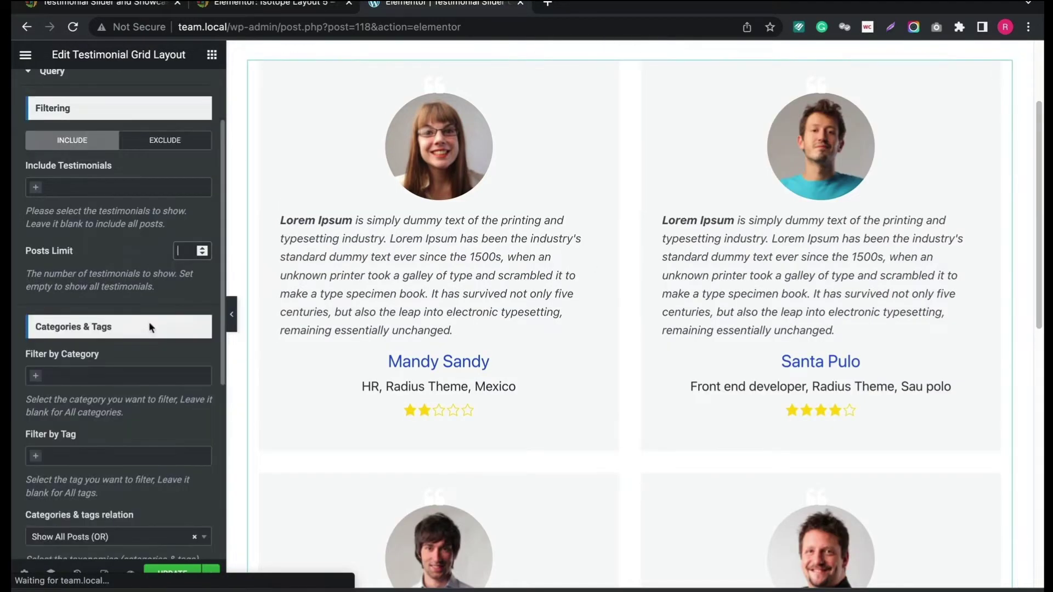
scroll(149, 321, "down", 1)
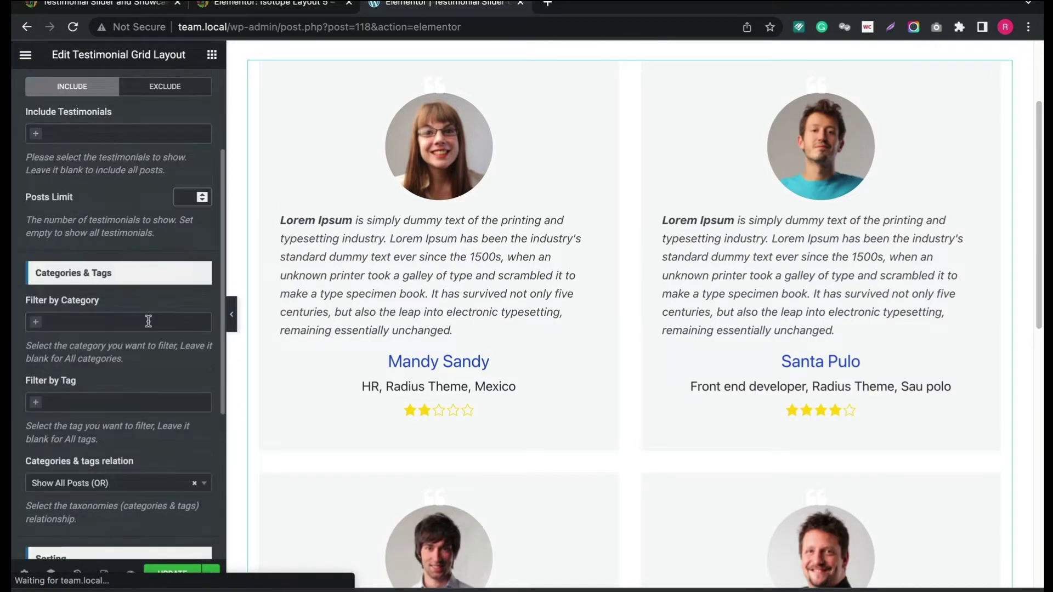
Adjust the Filter by Category selection for Web Developer and Marketing
left_click(52, 321)
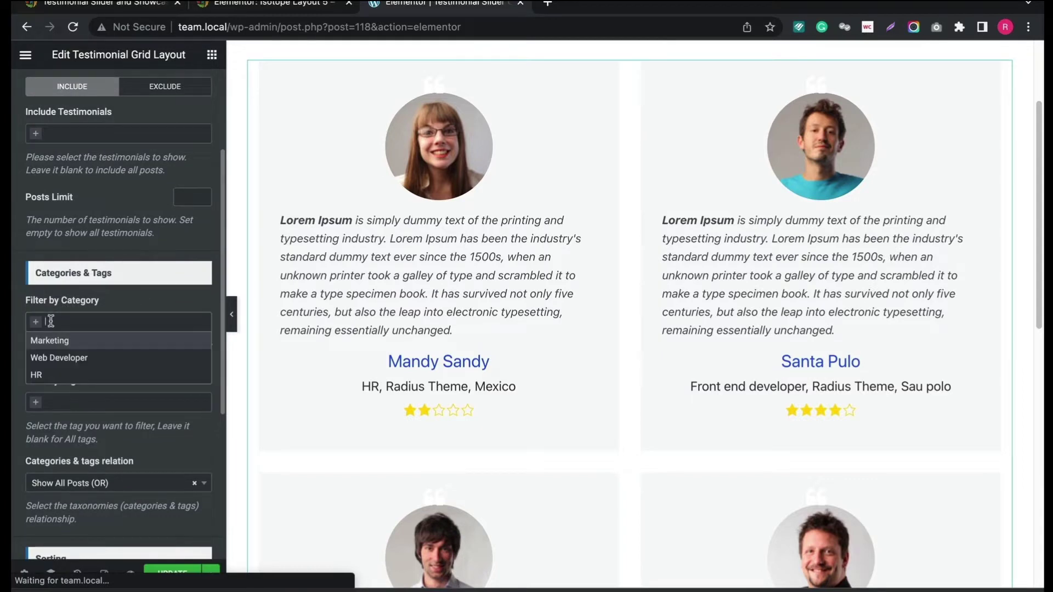
left_click(63, 360)
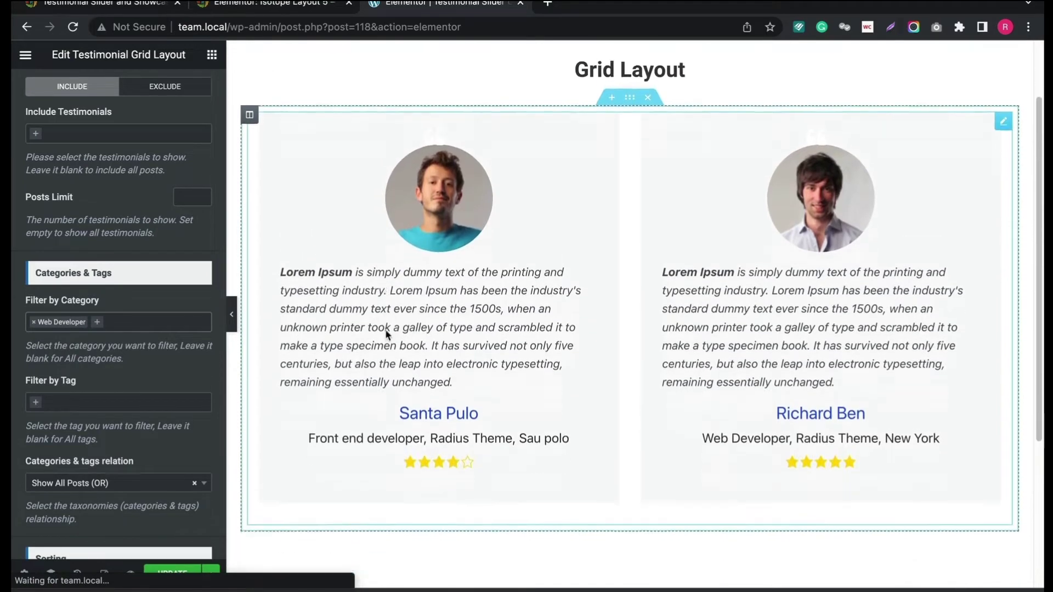
scroll(385, 330, "down", 2)
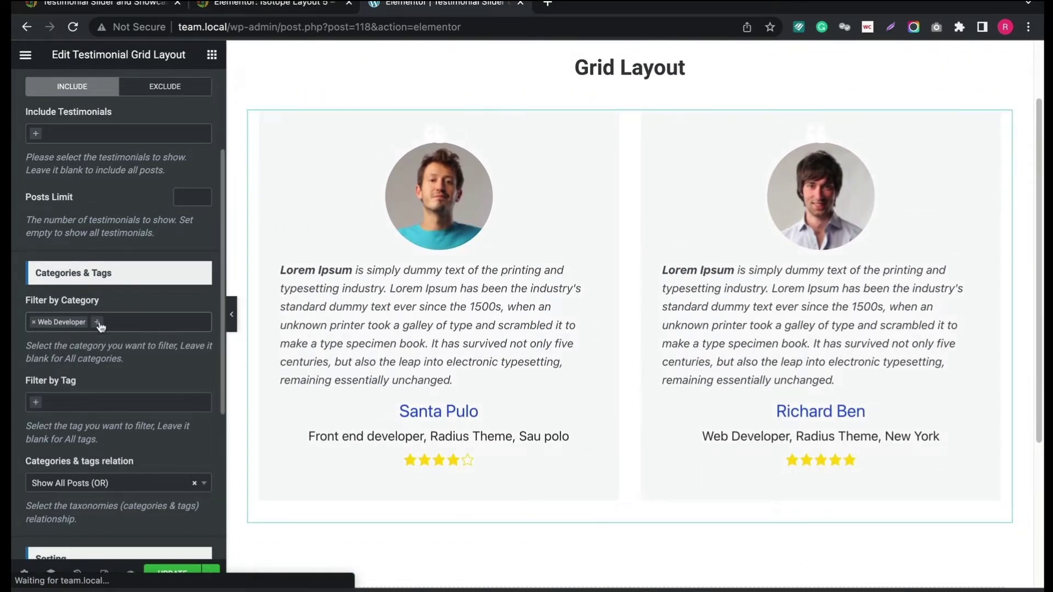
left_click(100, 323)
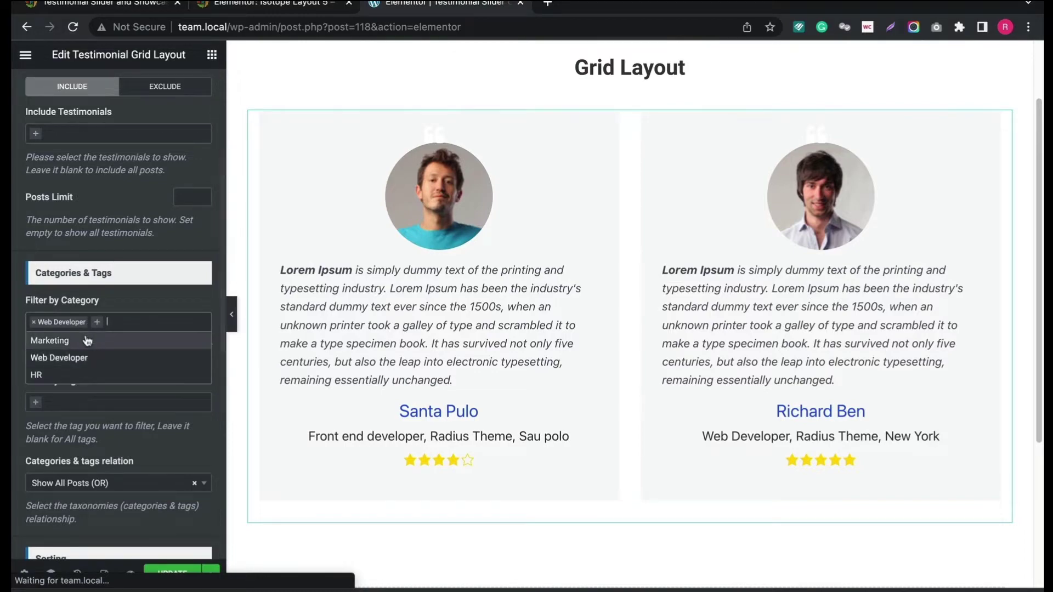
left_click(87, 342)
scroll(541, 329, "down", 4)
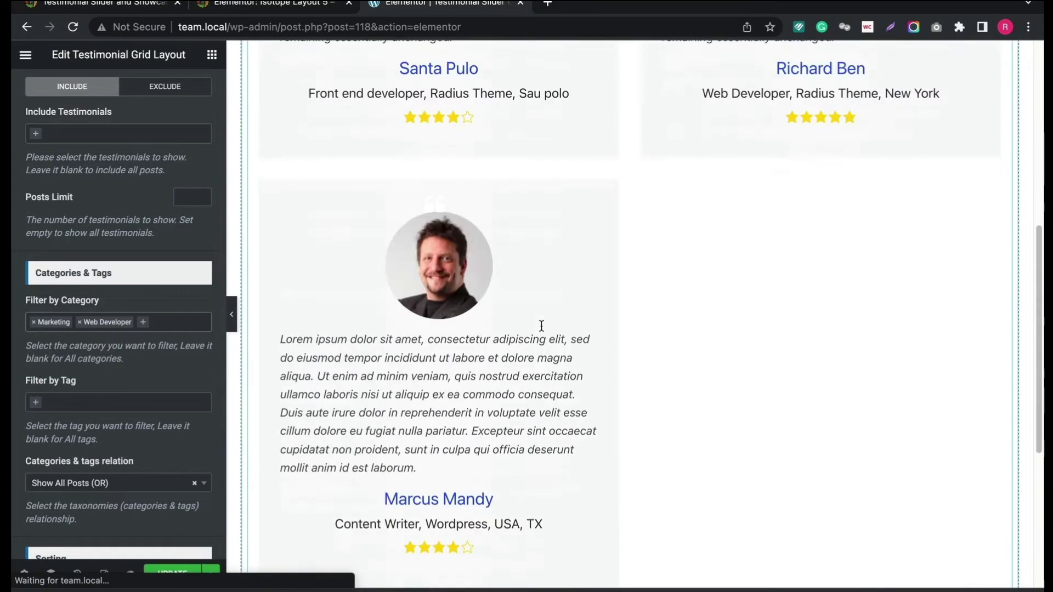
scroll(27, 361, "down", 1)
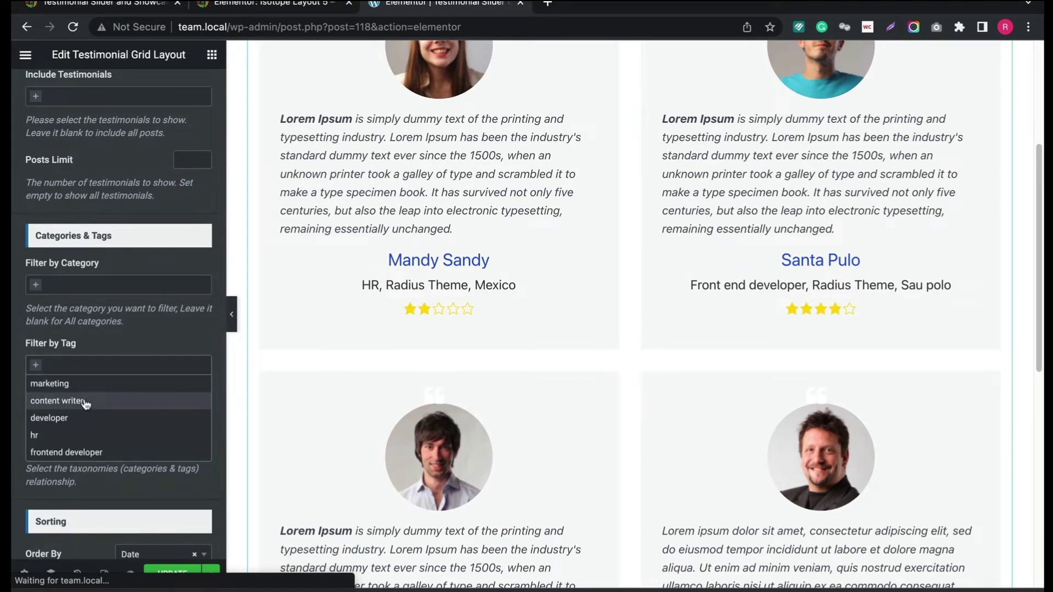
Add the 'content writer' and 'hr' tags to Filter by Tag
left_click(85, 403)
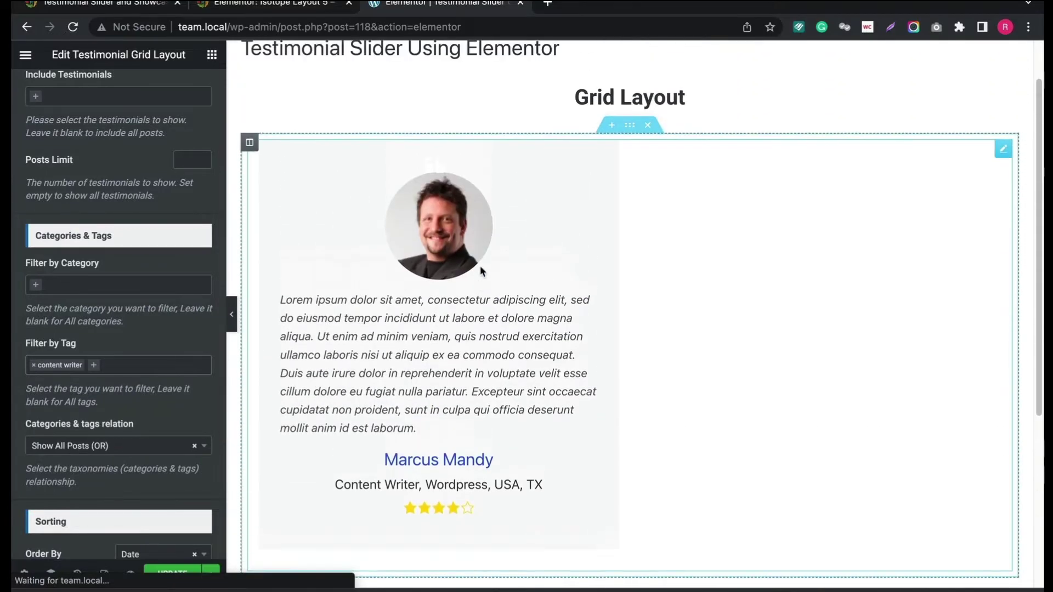
scroll(482, 305, "down", 3)
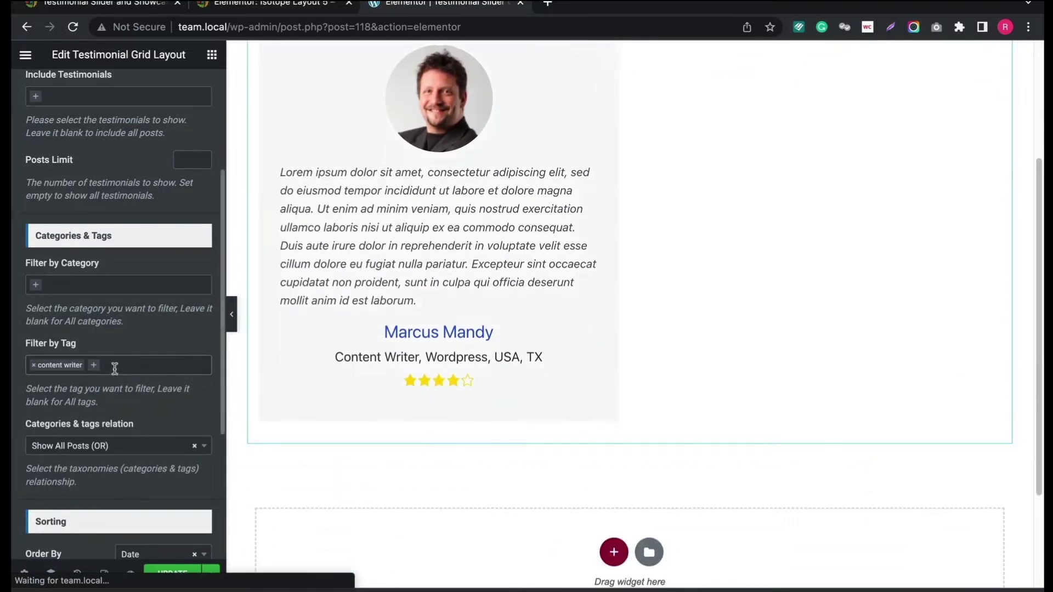
left_click(95, 368)
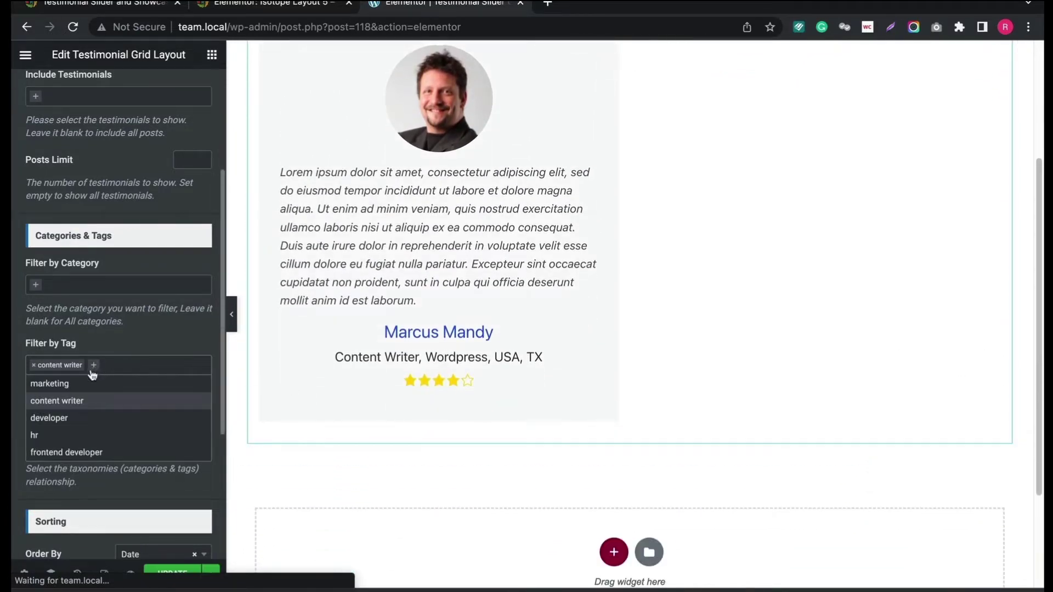
left_click(37, 434)
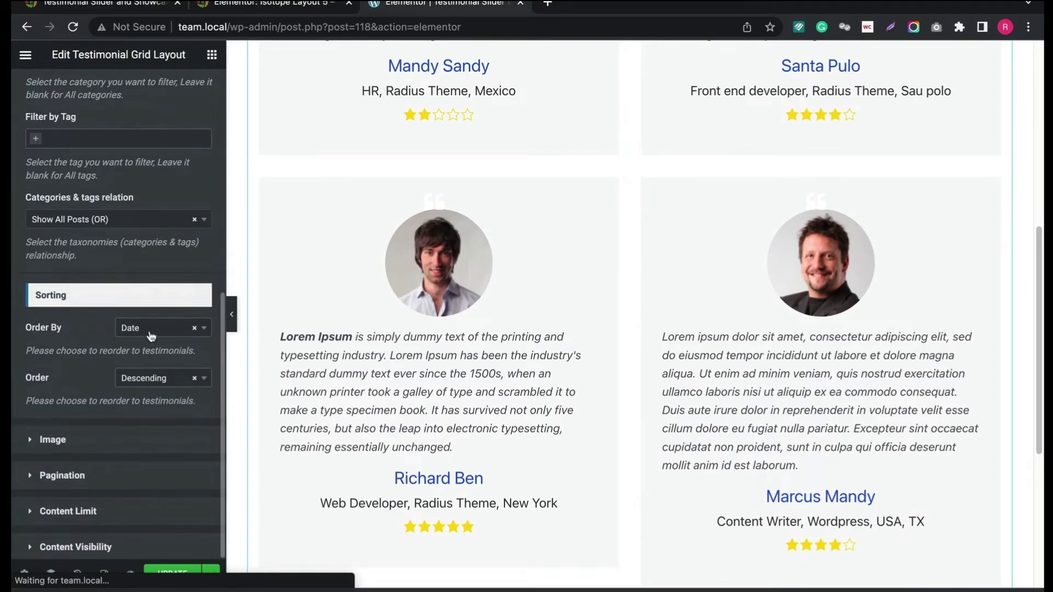
Sort the testimonial grid by Name in Ascending order
left_click(151, 336)
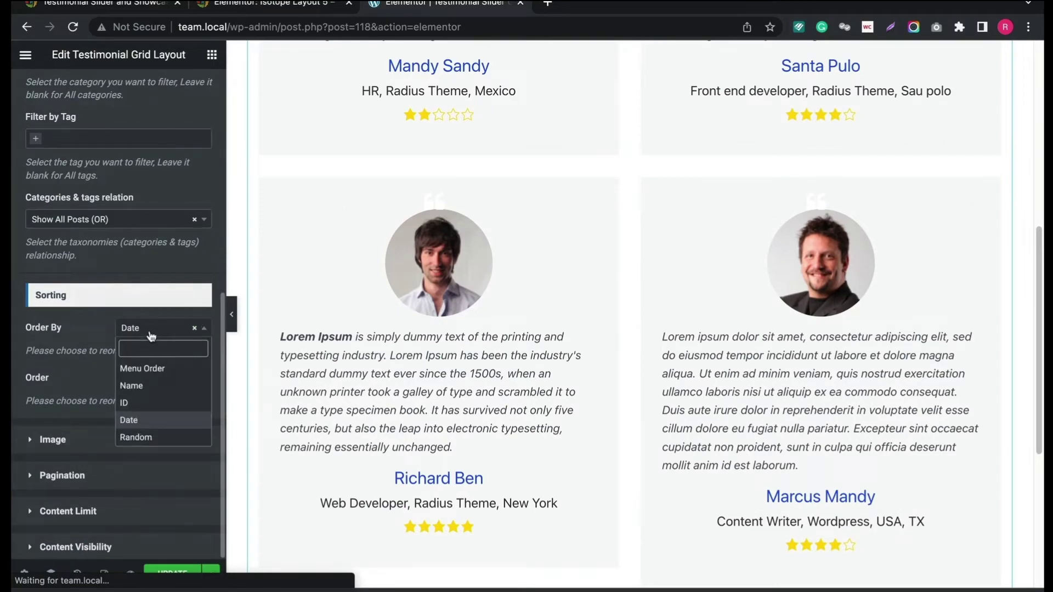
left_click(153, 386)
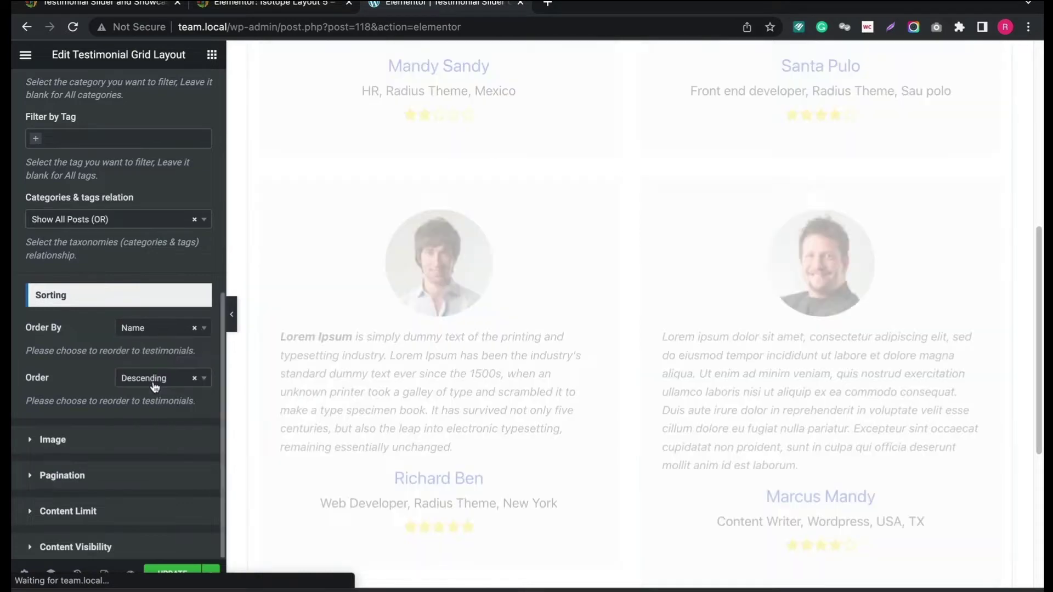
scroll(350, 369, "up", 1)
scroll(350, 370, "up", 1)
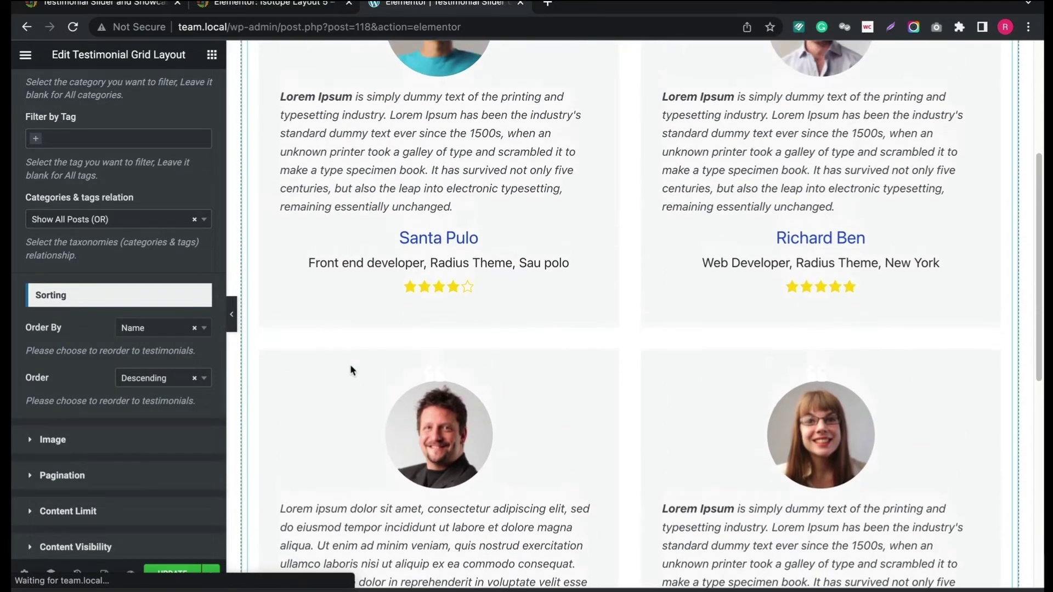
scroll(350, 369, "down", 1)
scroll(350, 370, "down", 2)
scroll(350, 369, "down", 1)
scroll(350, 370, "down", 1)
scroll(350, 365, "down", 3)
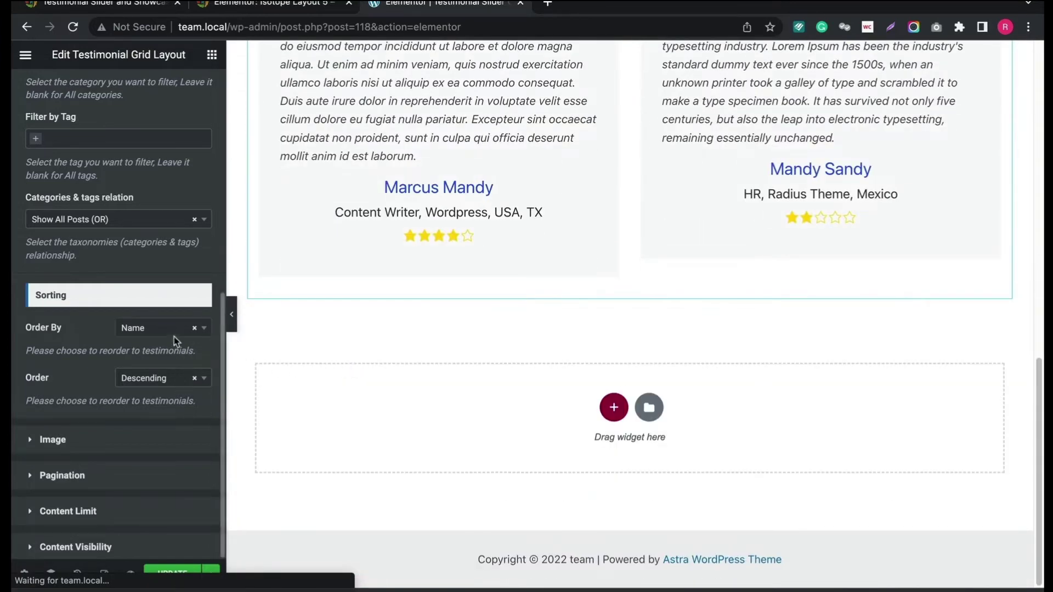
left_click(162, 380)
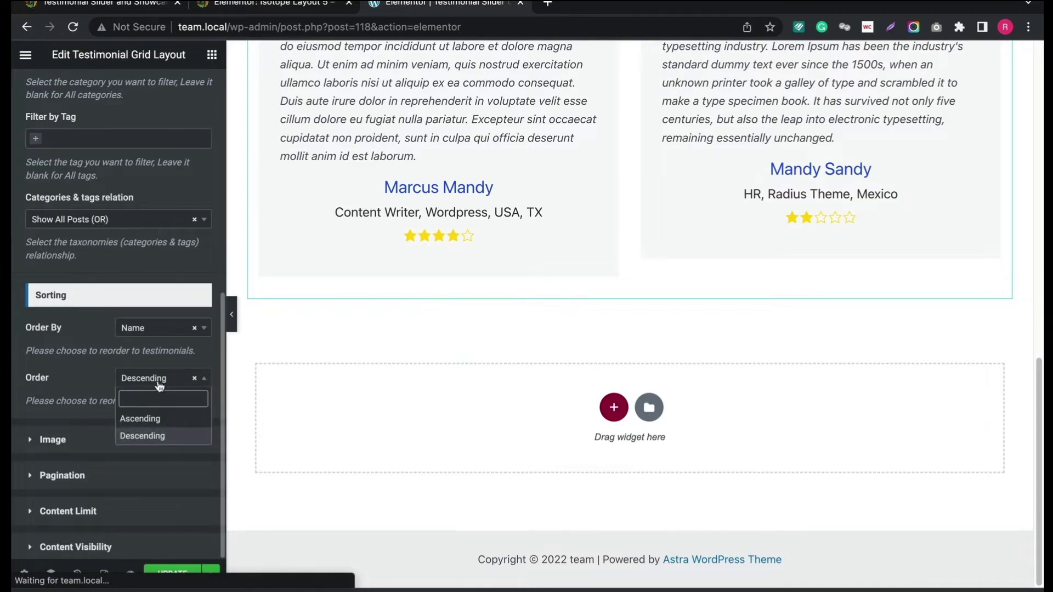
left_click(161, 420)
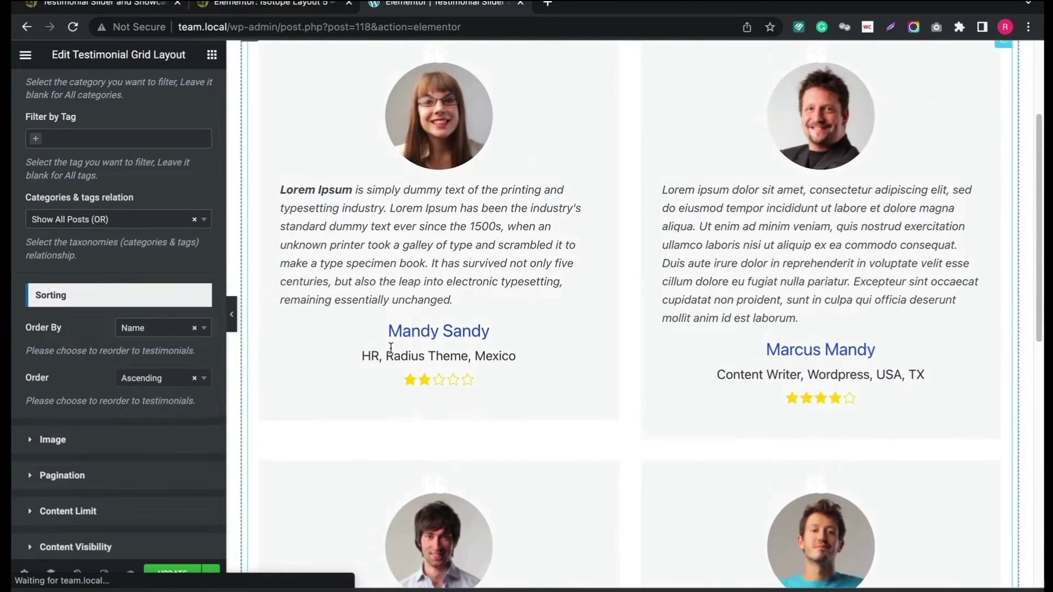
left_click(52, 440)
left_click(135, 255)
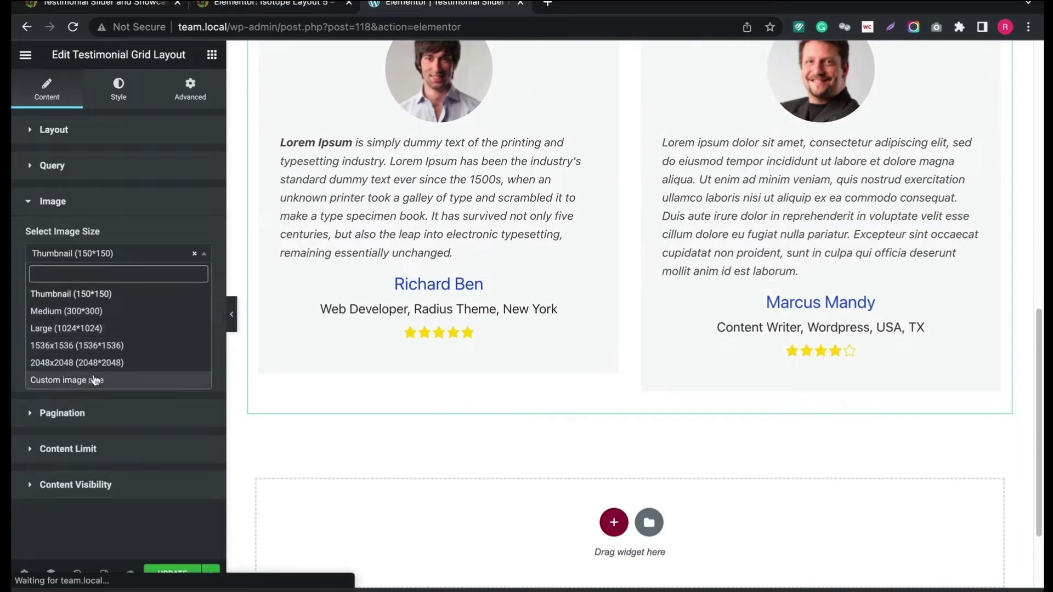
Try Medium and a 100x100 custom photo size, then revert to Thumbnail (150*150)
left_click(95, 311)
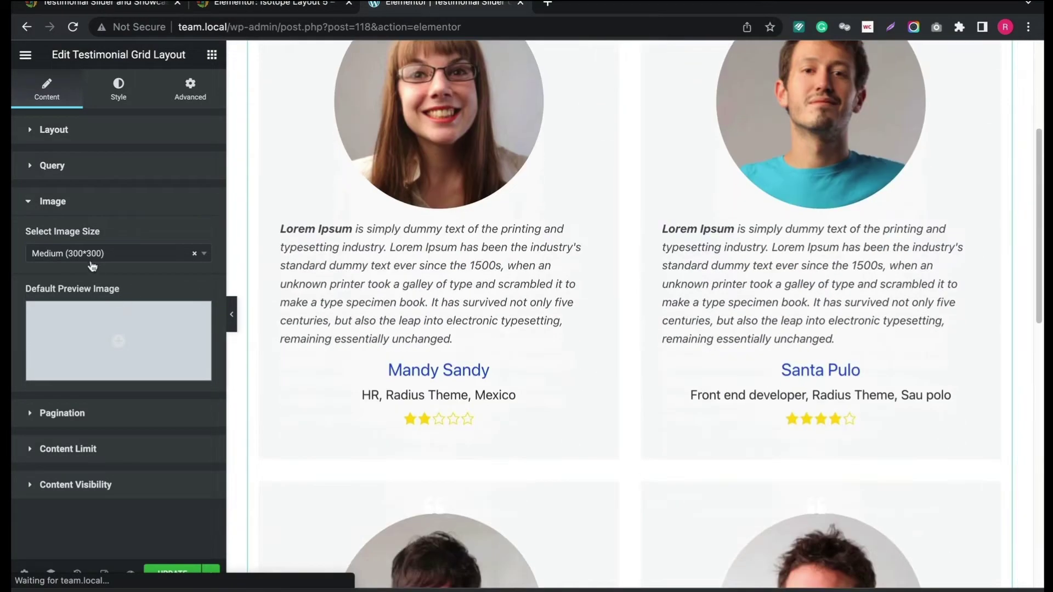
left_click(92, 255)
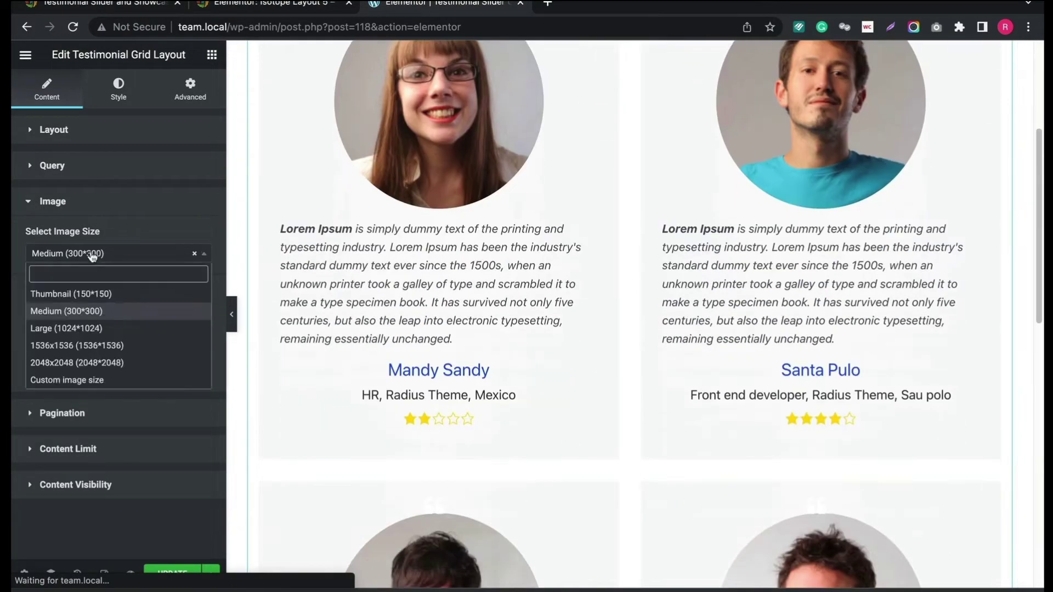
left_click(83, 381)
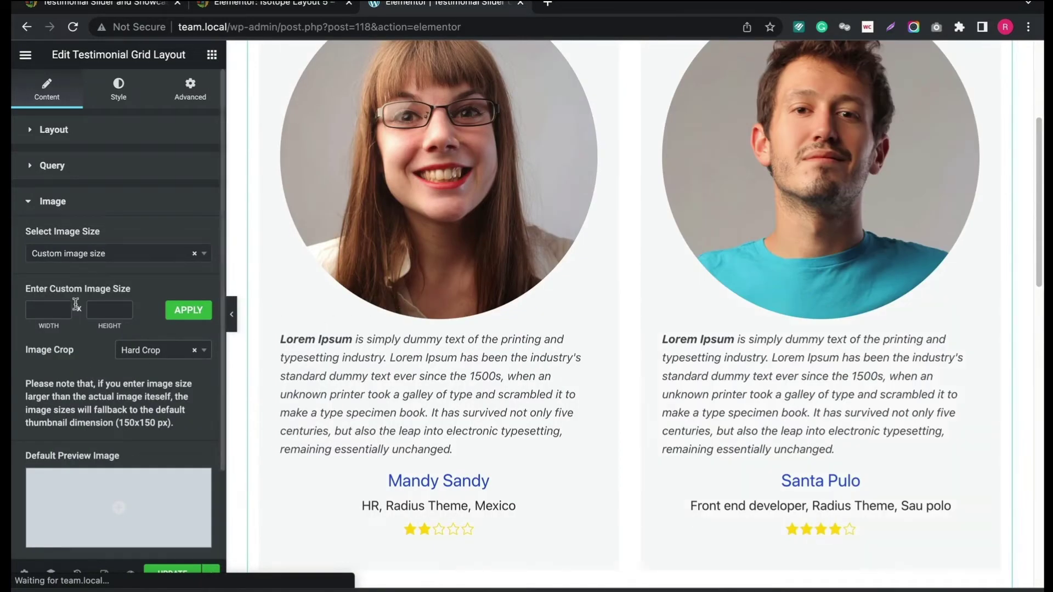
left_click(57, 311)
type("00")
left_click(111, 308)
type("100")
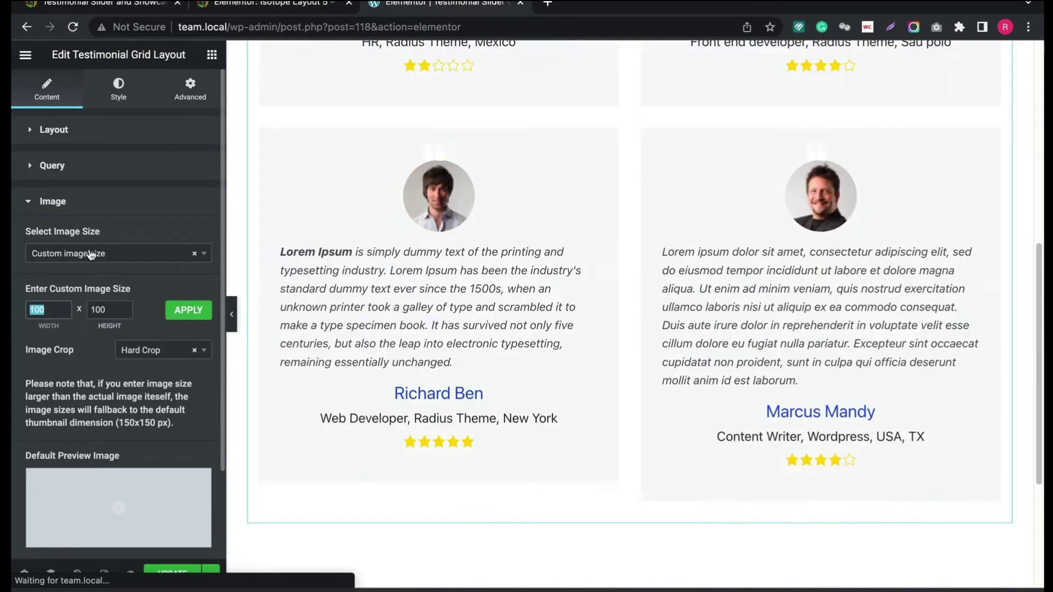
left_click(90, 255)
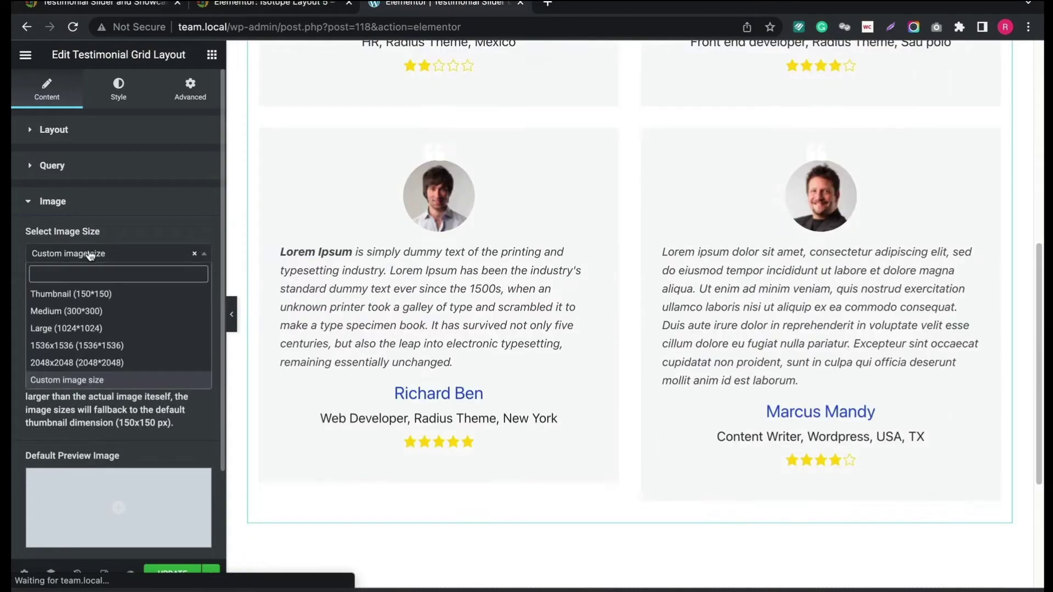
left_click(80, 298)
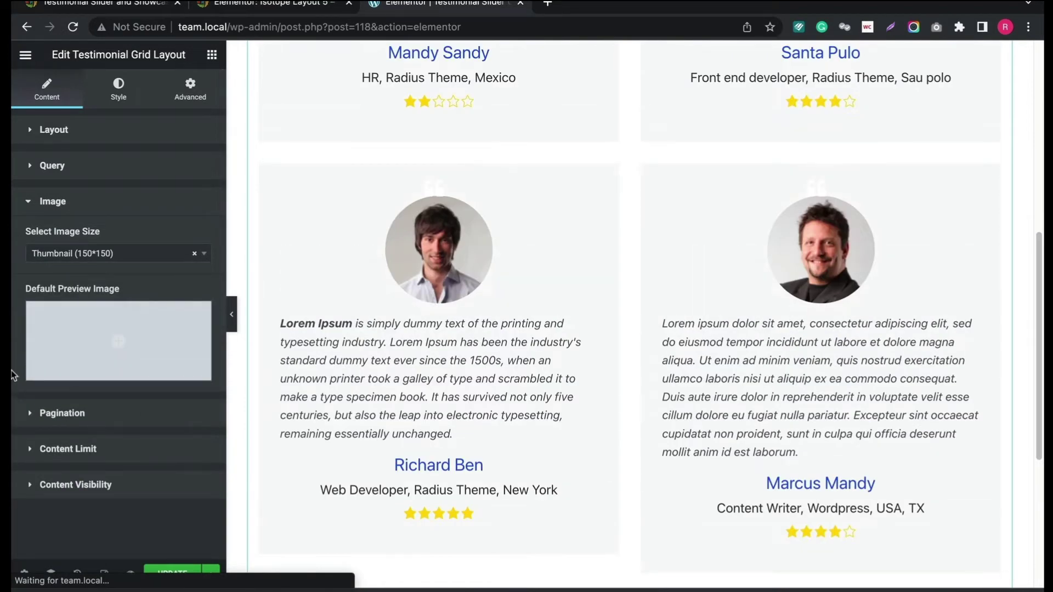
scroll(231, 300, "down", 2)
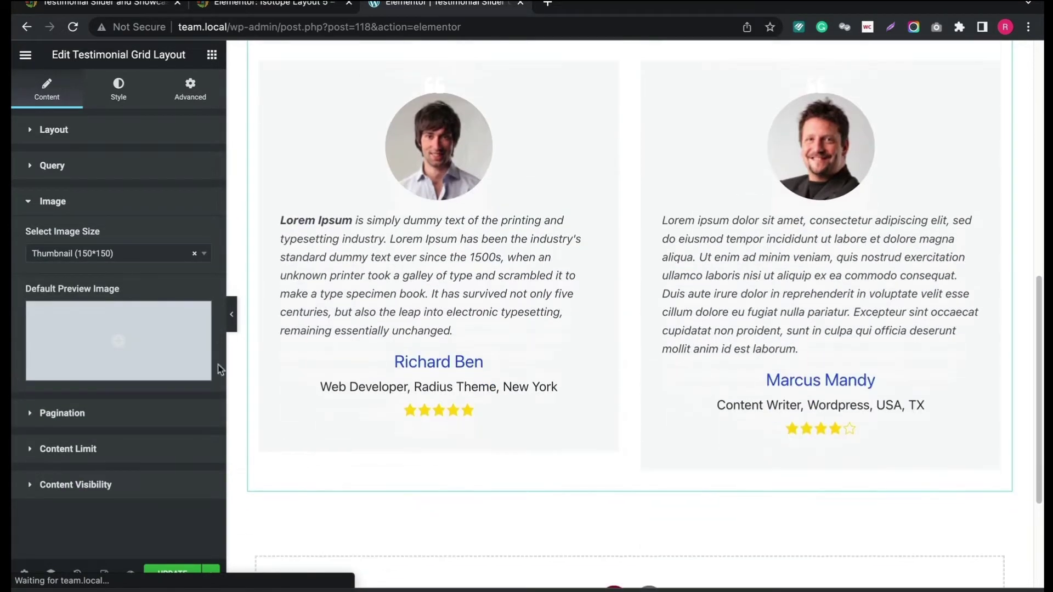
Paginate the grid one testimonial per page with Ajax Number Pagination, viewing page 2
left_click(73, 415)
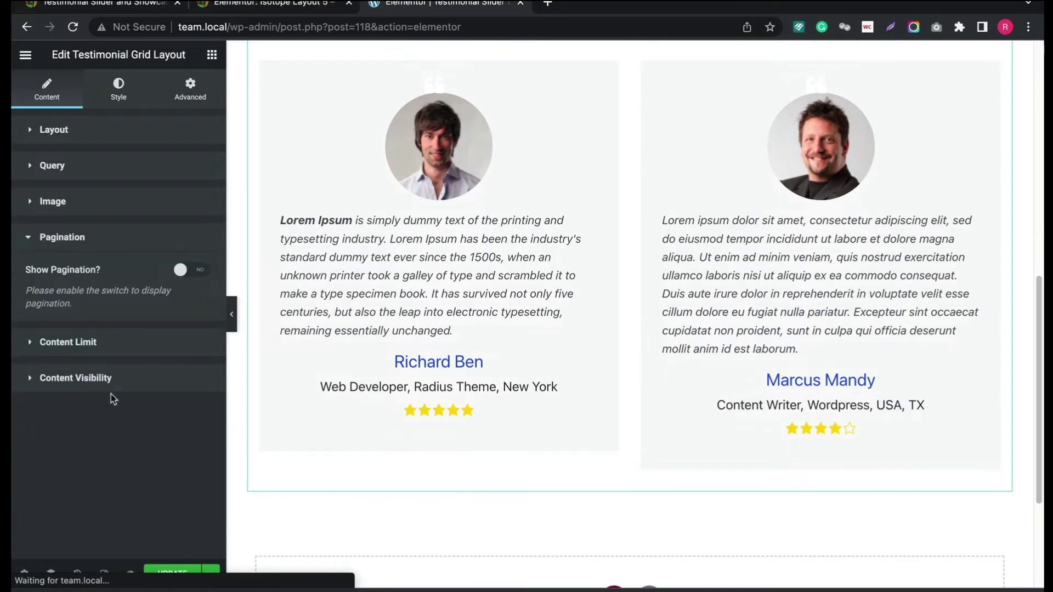
left_click(181, 271)
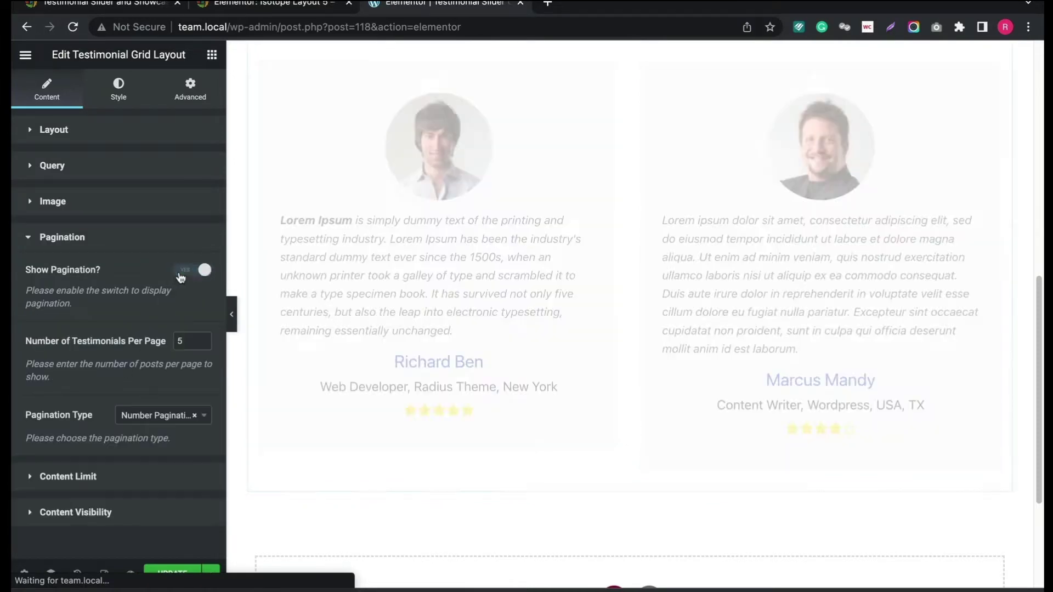
scroll(414, 386, "down", 2)
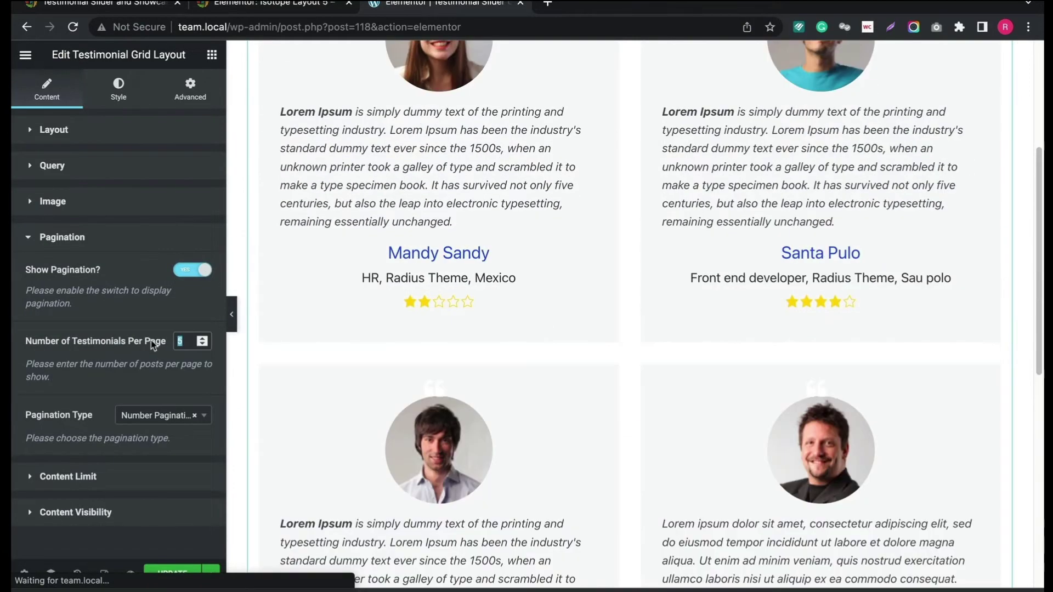
type("2")
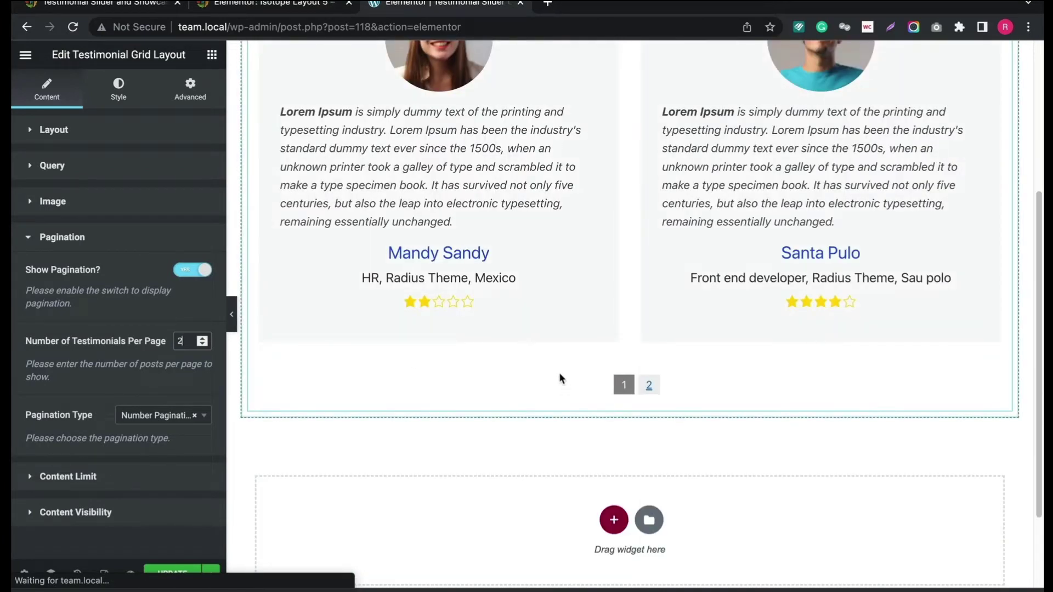
scroll(549, 364, "up", 3)
scroll(536, 366, "down", 2)
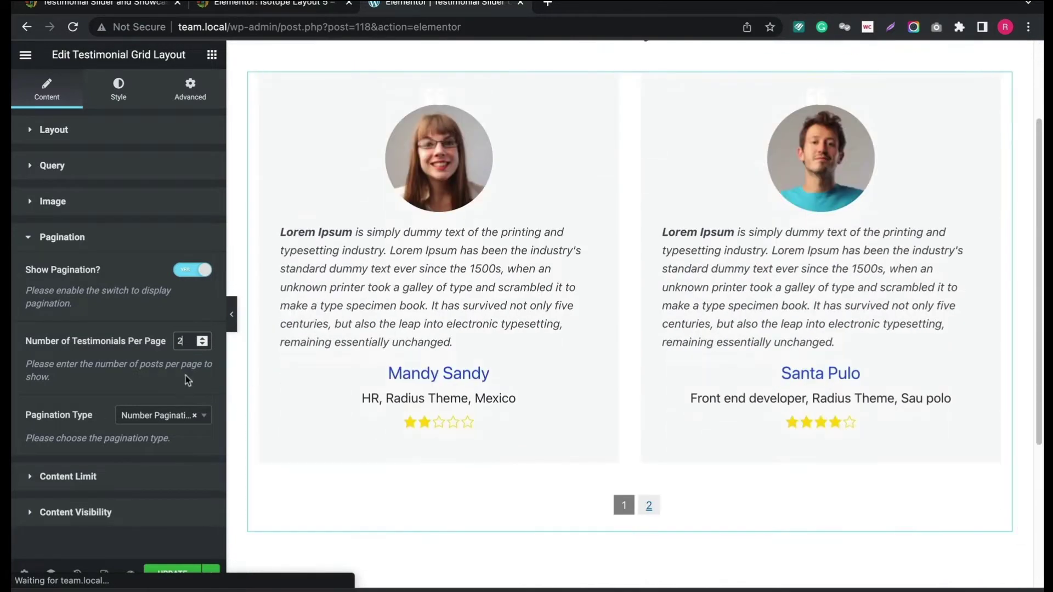
scroll(611, 379, "down", 1)
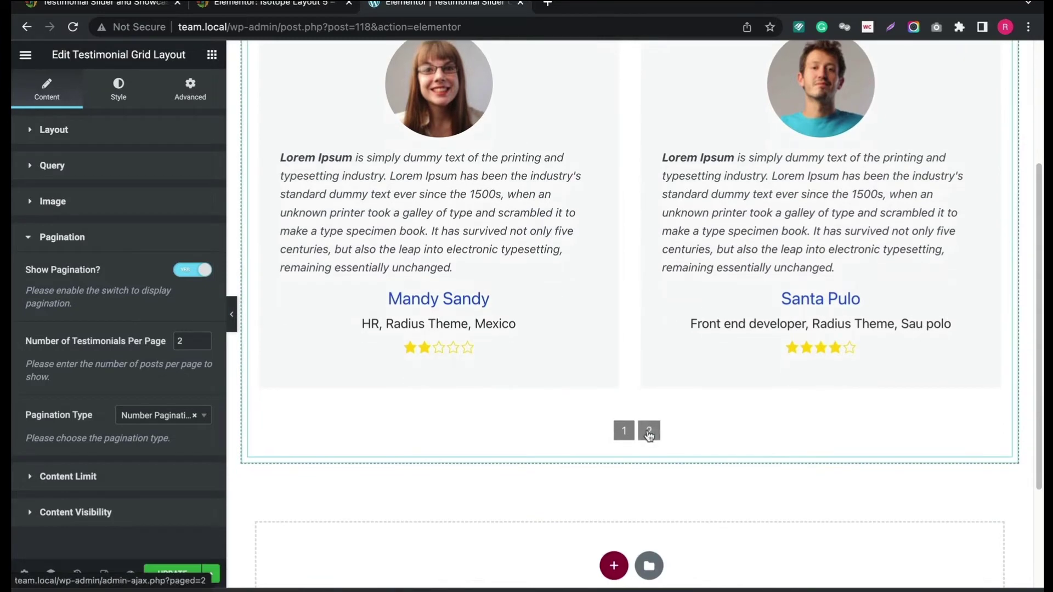
left_click(645, 436)
left_click(179, 418)
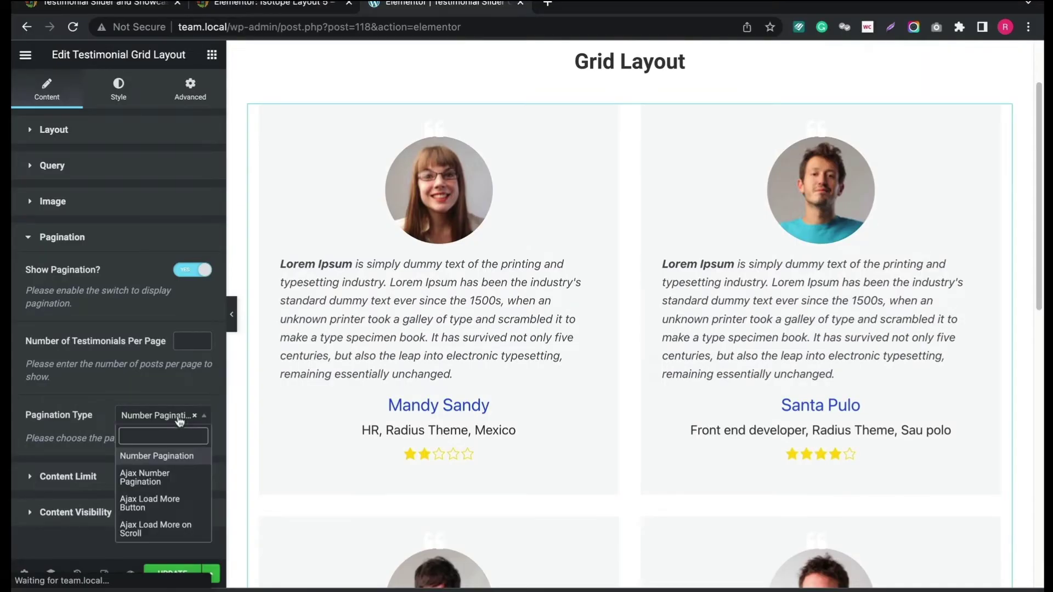
left_click(168, 481)
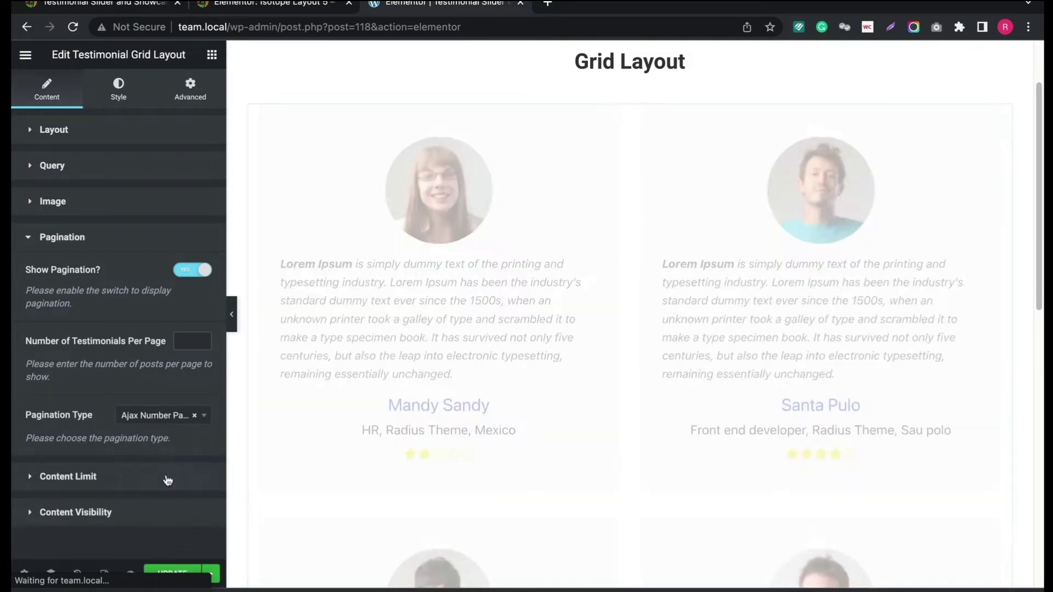
left_click(202, 340)
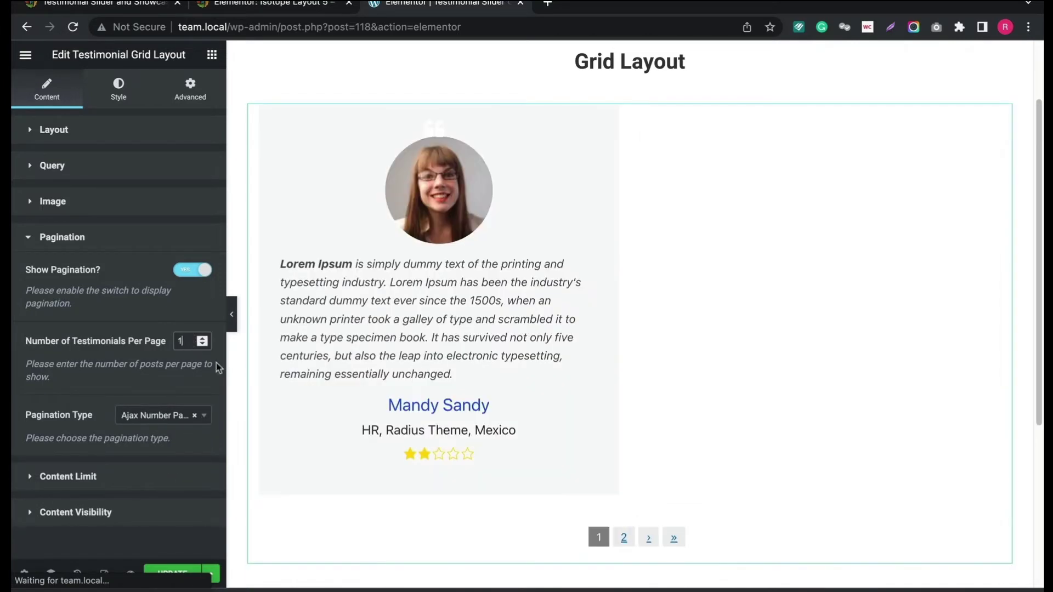
left_click(626, 540)
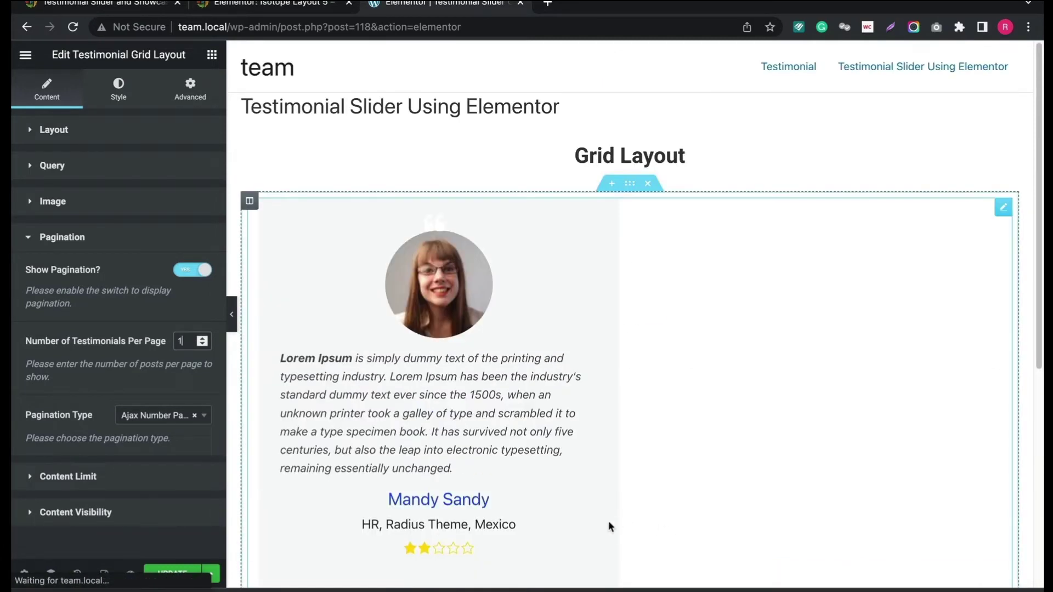
scroll(409, 472, "down", 3)
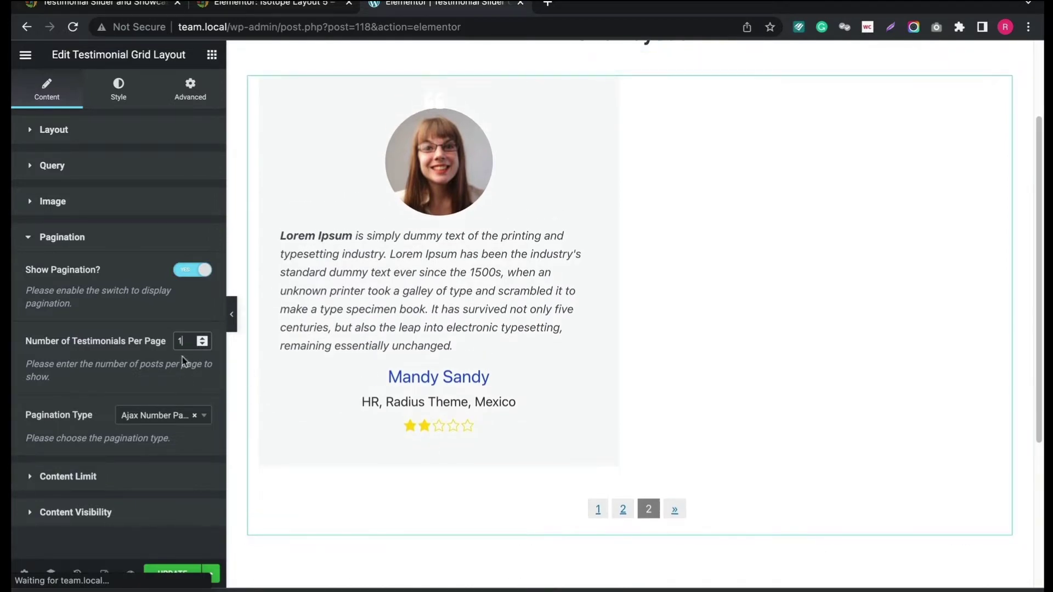
Switch grid pagination to an Ajax Load More button
left_click(179, 416)
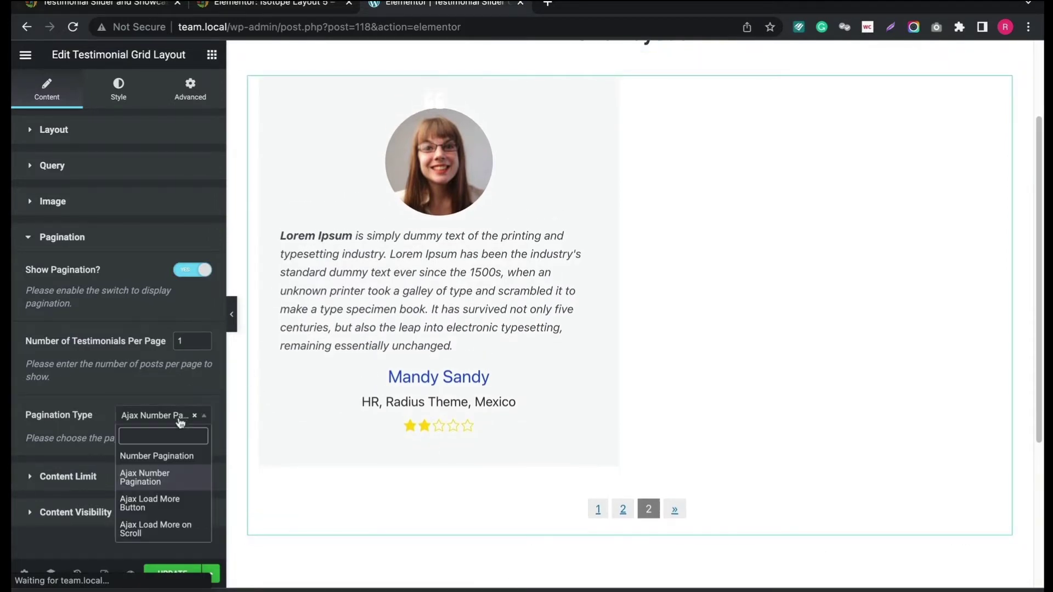
left_click(162, 502)
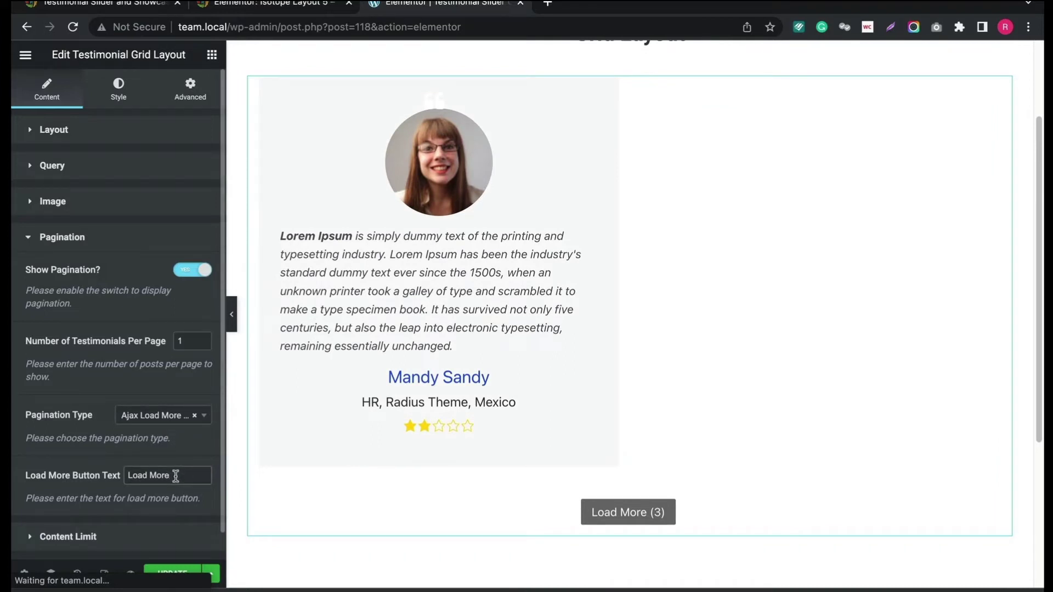
left_click_drag(175, 475, 65, 478)
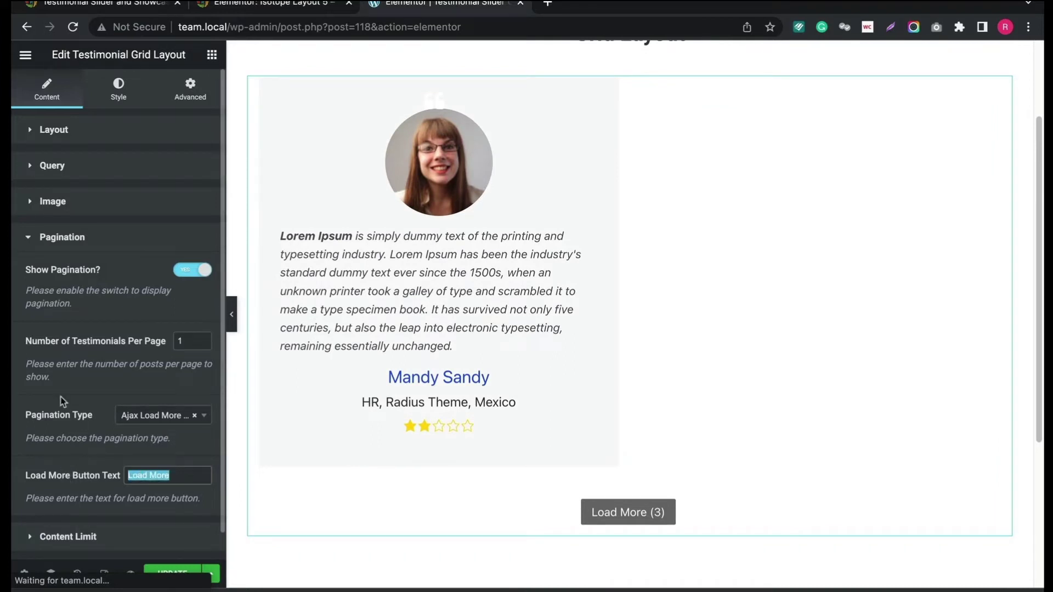
scroll(88, 487, "down", 1)
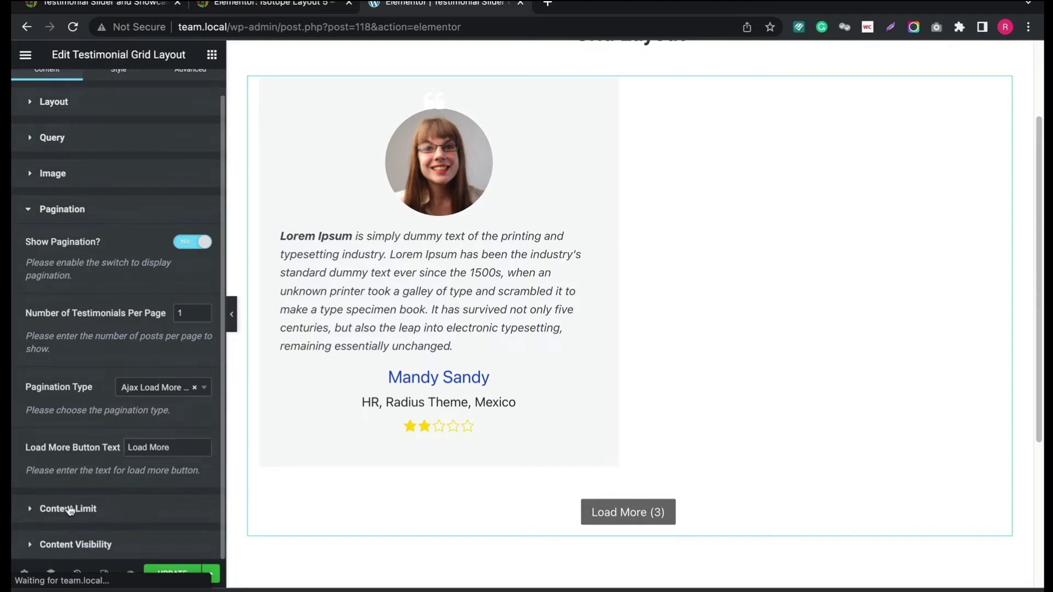
Turn Limit Testimonial Content on and back off, leaving content unlimited
left_click(70, 510)
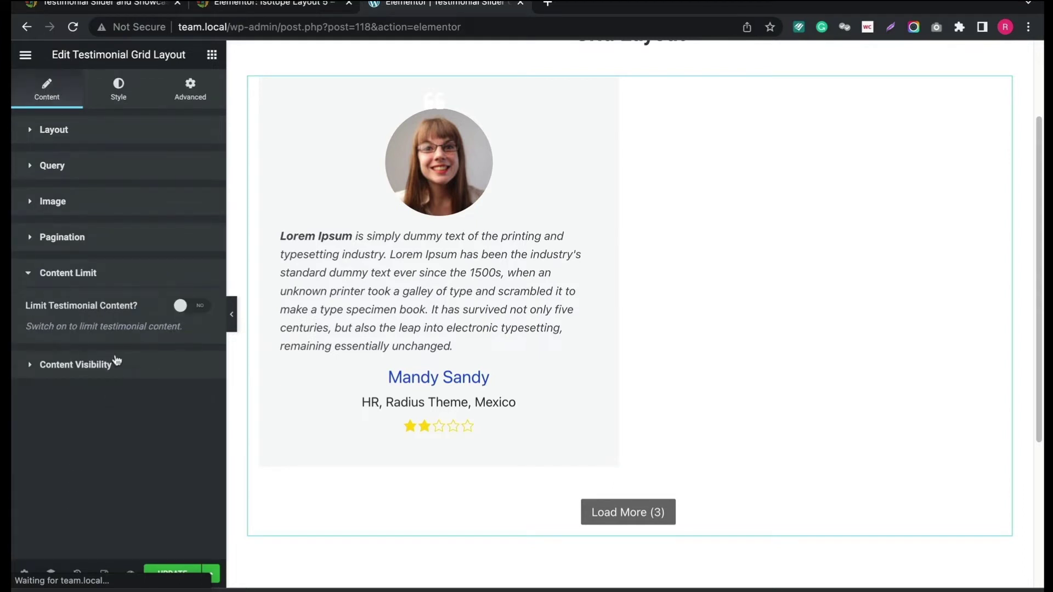
left_click(185, 308)
left_click(189, 307)
left_click(56, 367)
scroll(54, 369, "down", 2)
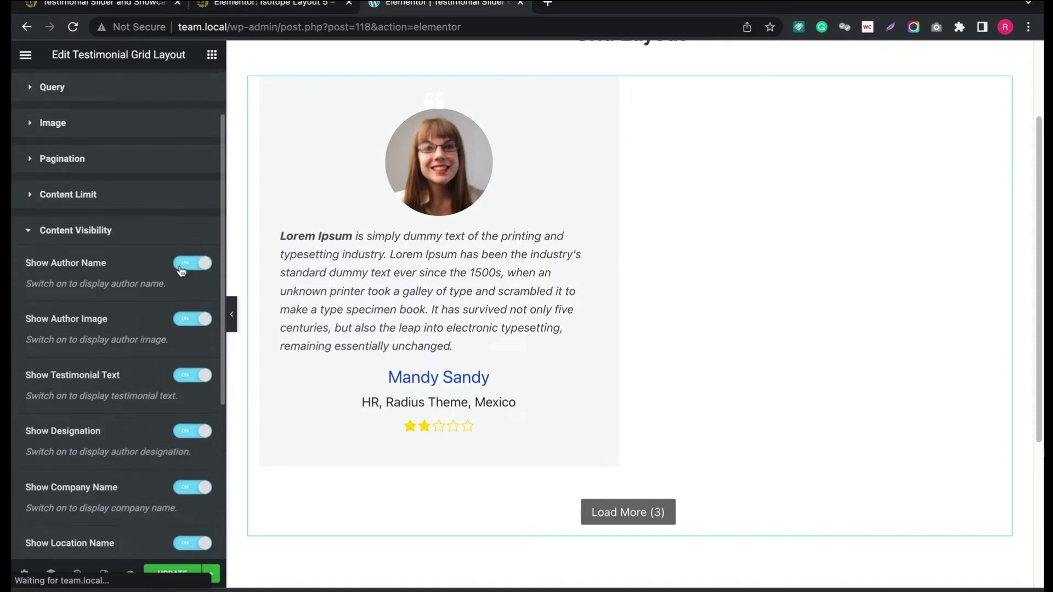
left_click(181, 268)
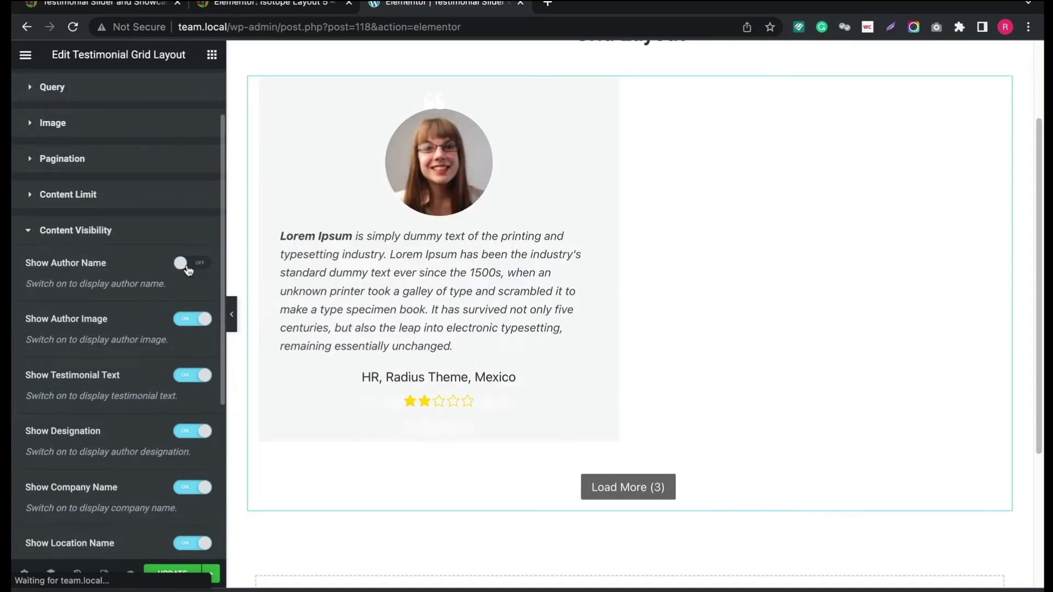
left_click(187, 270)
left_click(185, 323)
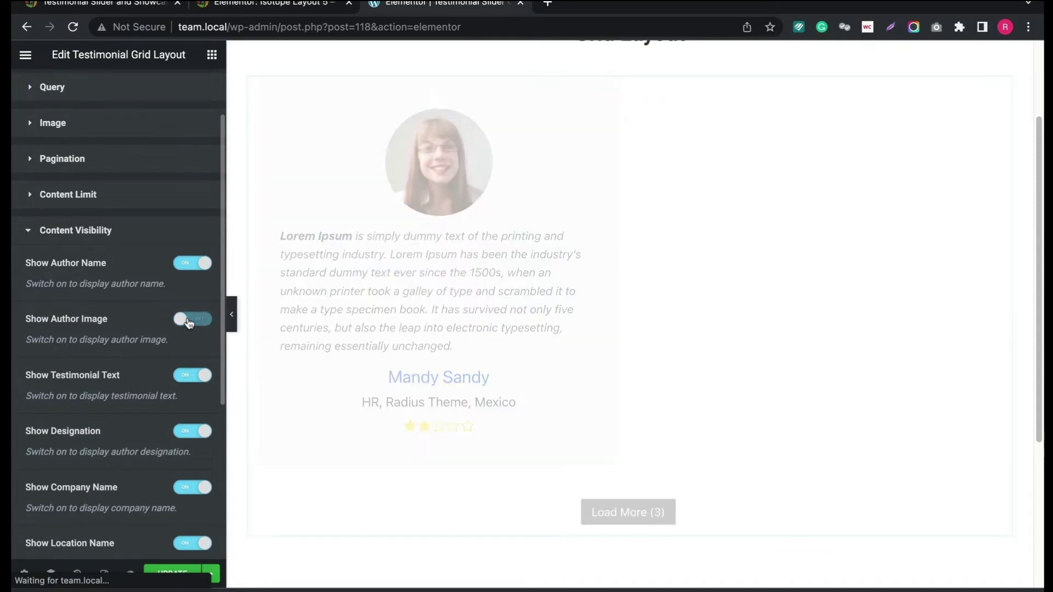
left_click(188, 323)
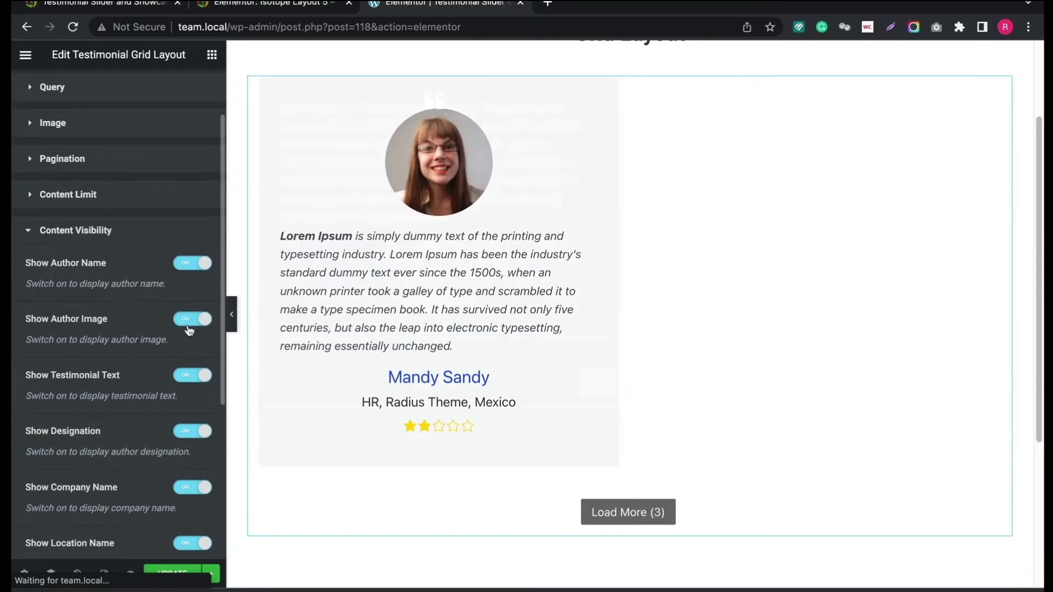
left_click(188, 377)
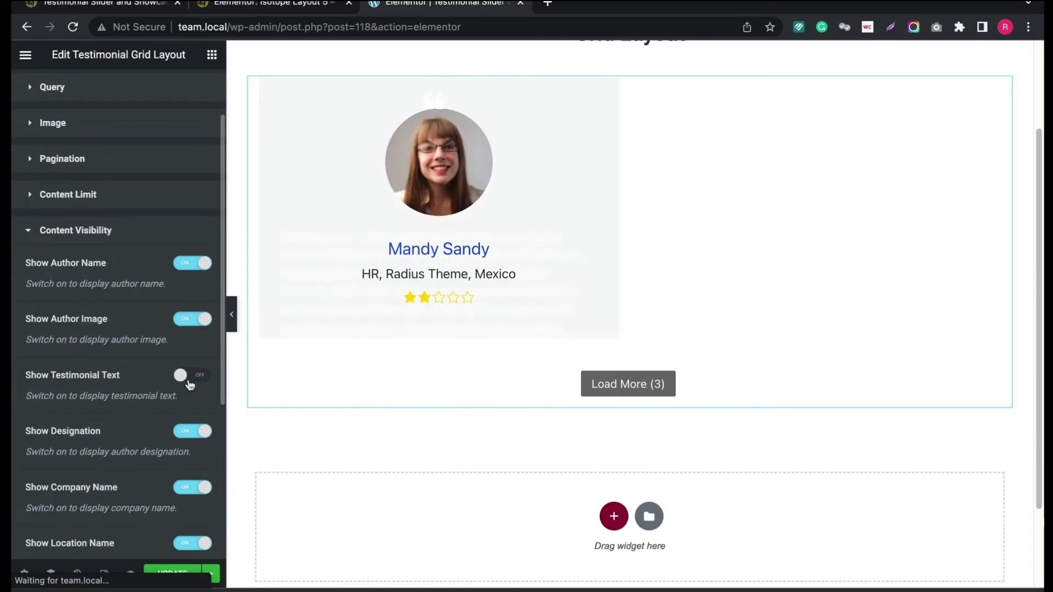
left_click(188, 377)
scroll(72, 408, "down", 3)
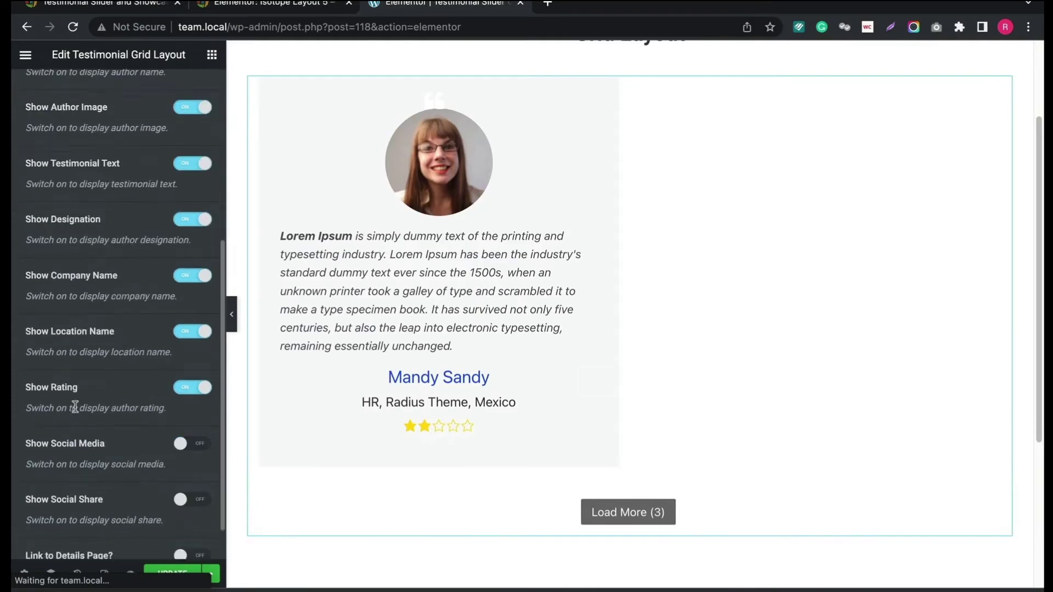
scroll(83, 396, "down", 1)
scroll(81, 442, "down", 1)
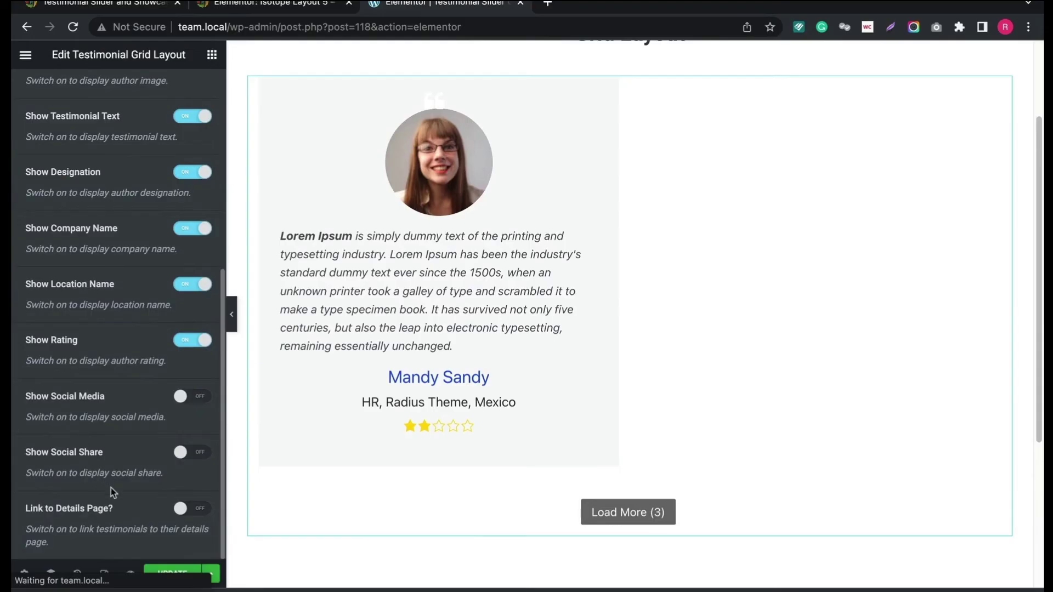
left_click(206, 512)
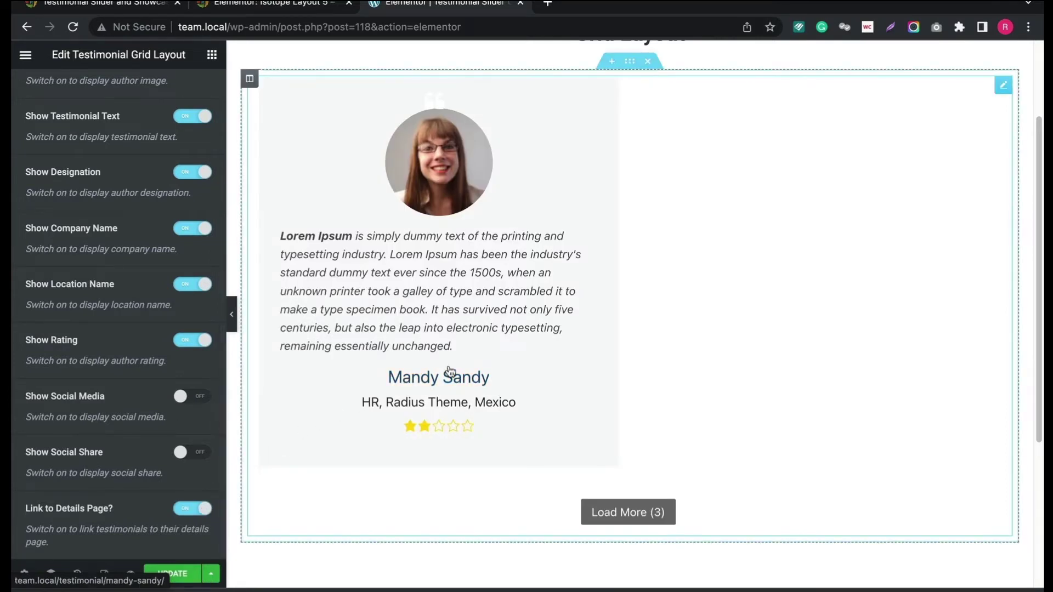
left_click(183, 510)
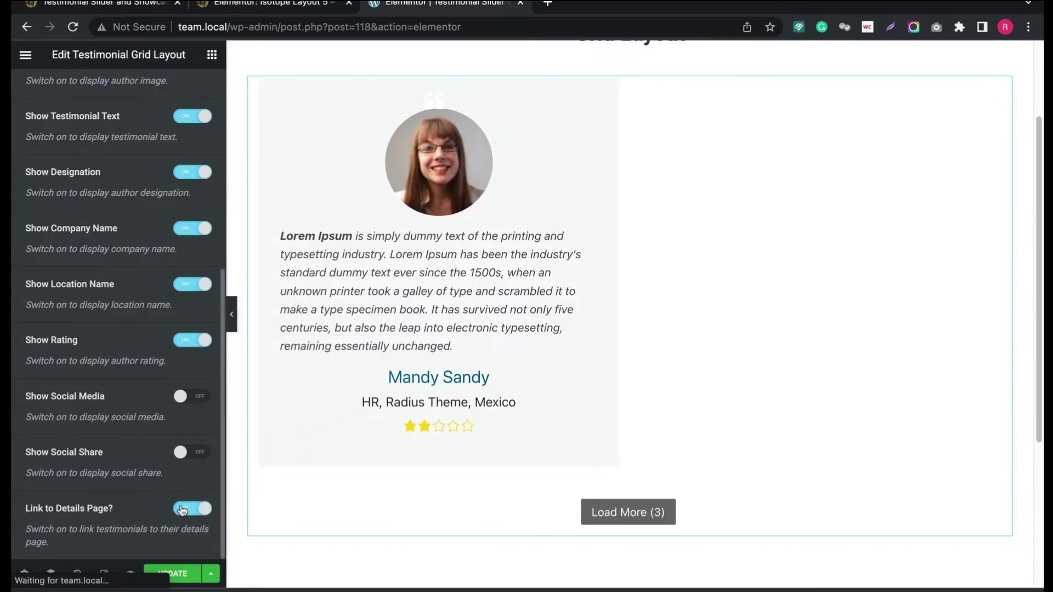
Enable social share links with LinkedIn as the network, and save the page
left_click(198, 455)
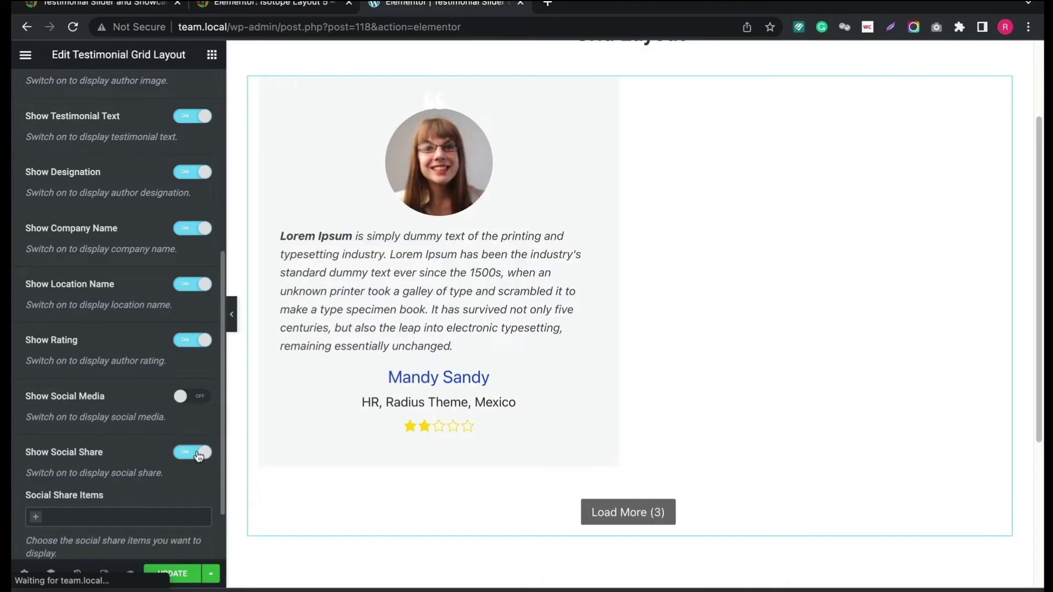
left_click(70, 515)
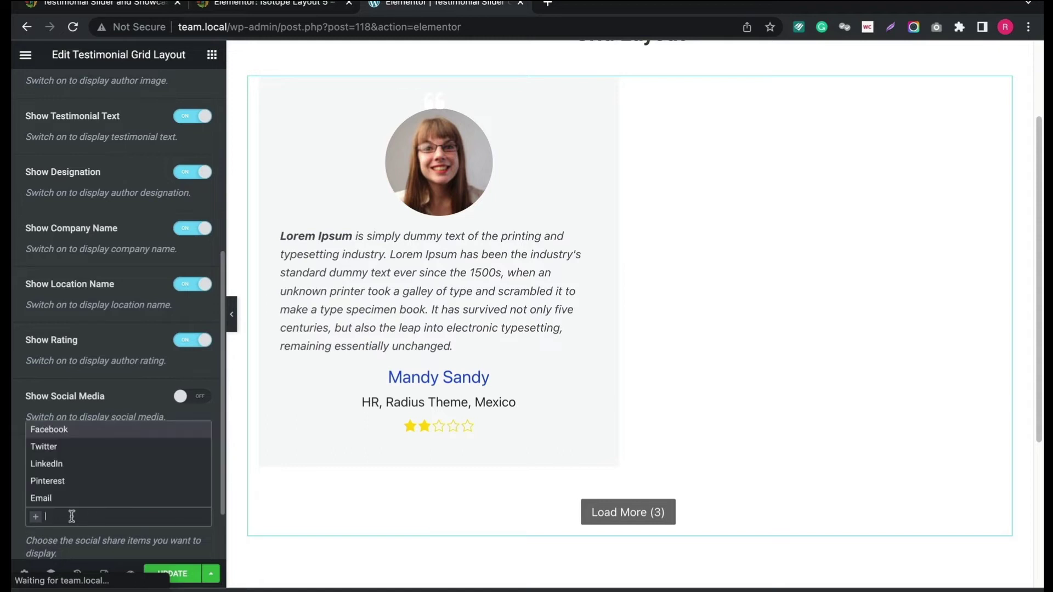
left_click(51, 464)
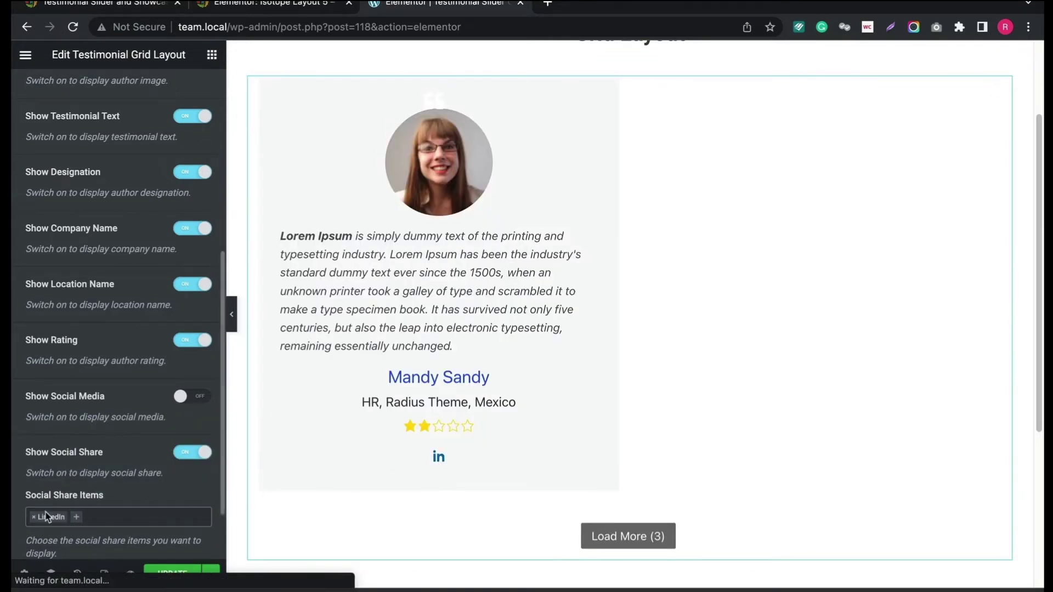
scroll(123, 499, "down", 2)
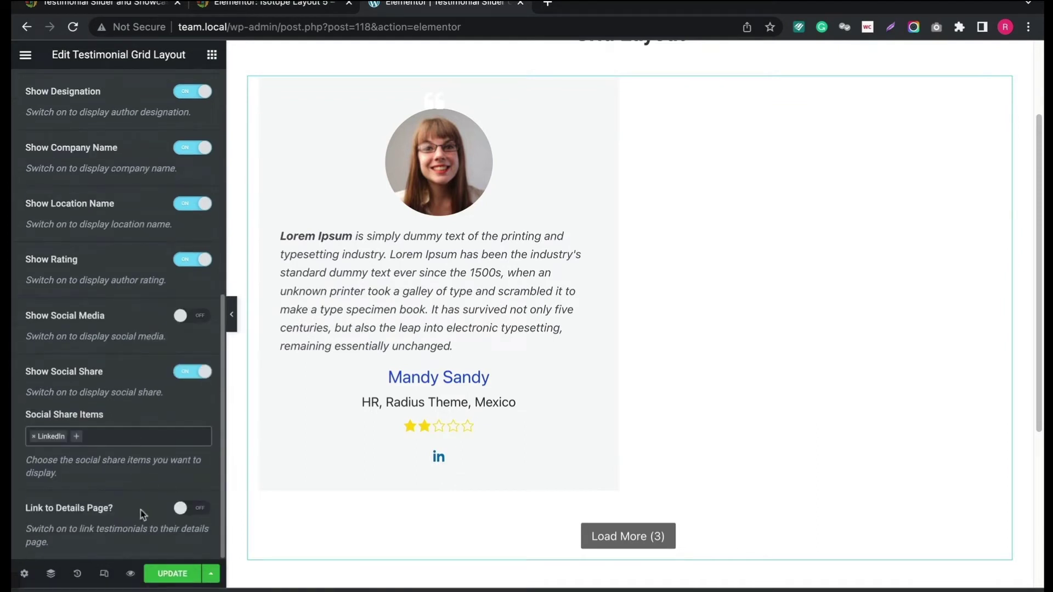
left_click(179, 571)
scroll(160, 459, "up", 5)
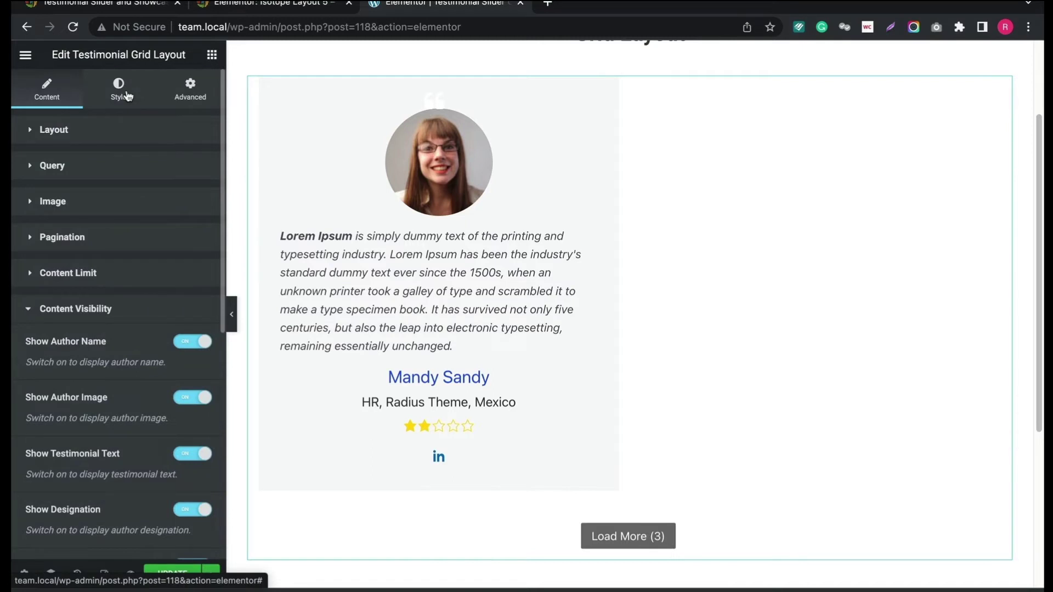
In the Style tab, try red for the quote icon colour, then clear it
left_click(122, 91)
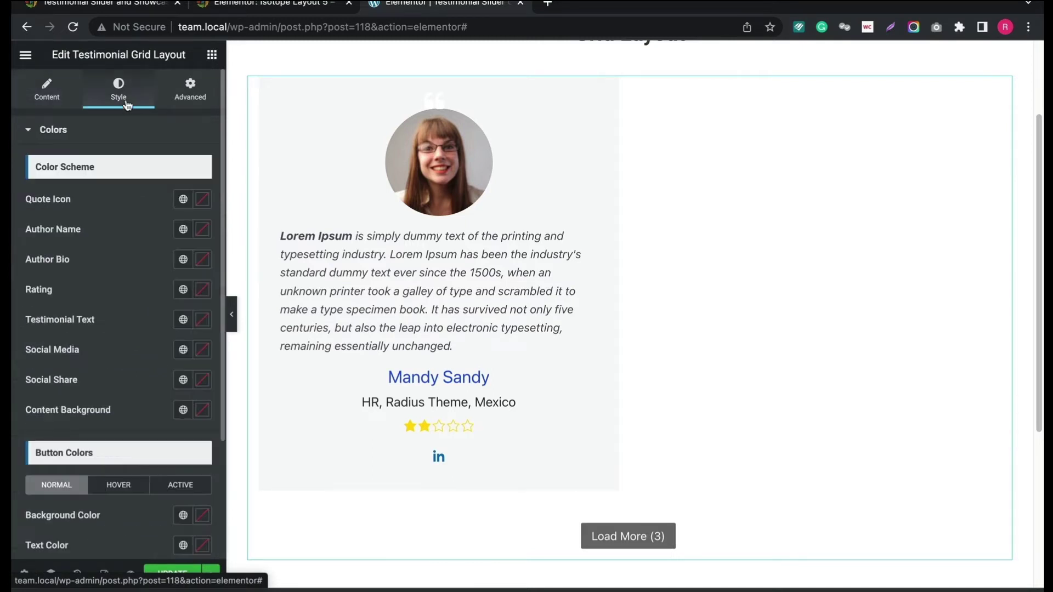
left_click(202, 201)
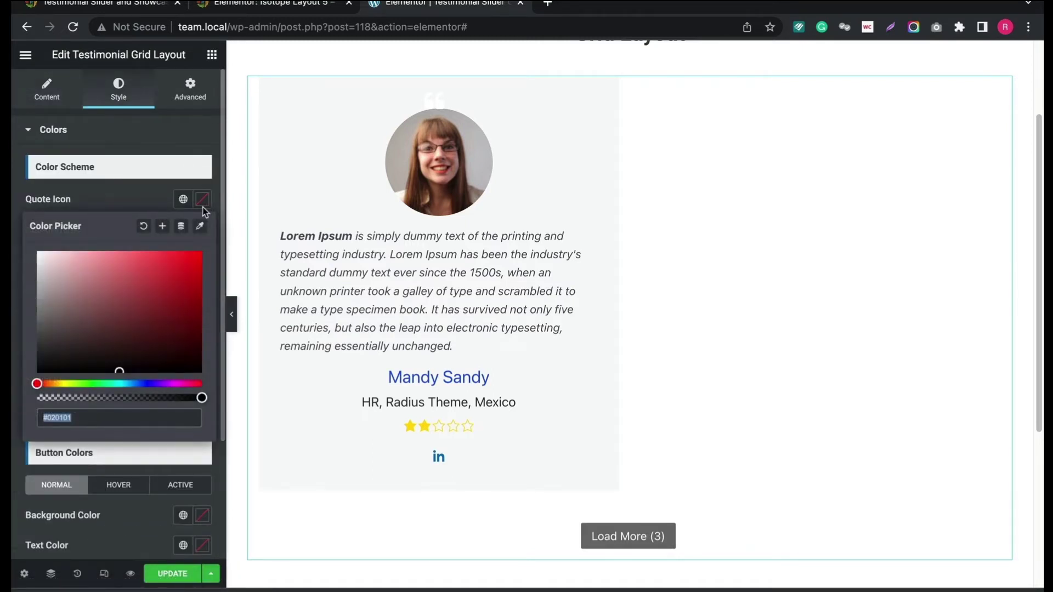
left_click(179, 269)
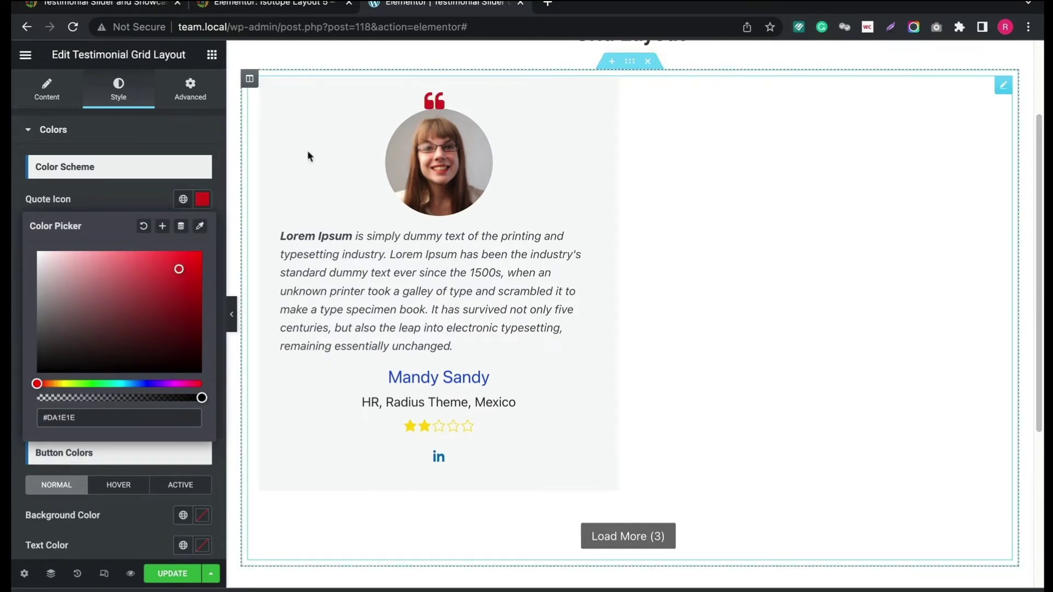
left_click(145, 227)
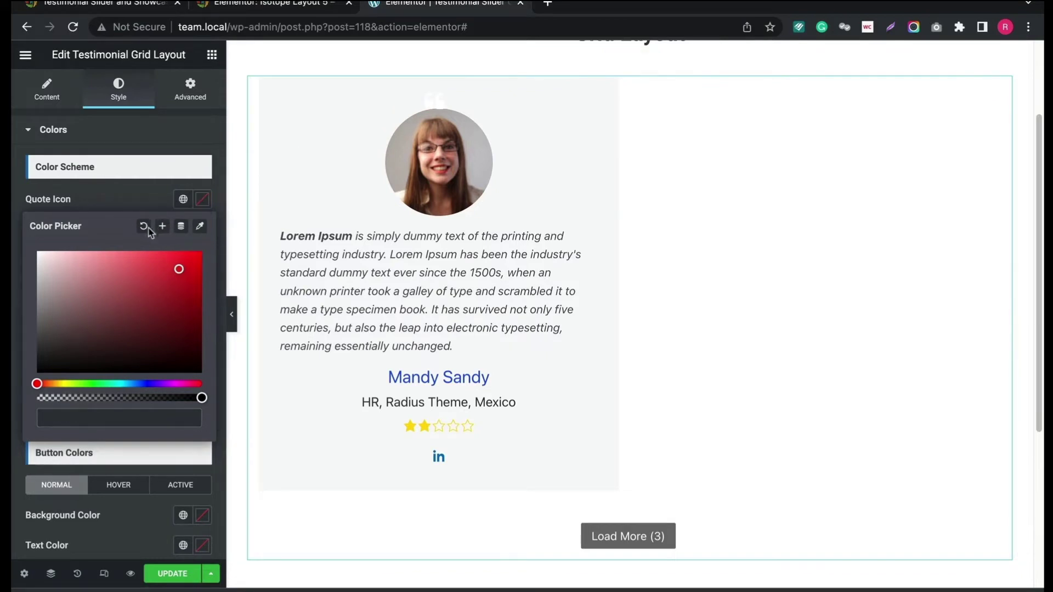
left_click(111, 201)
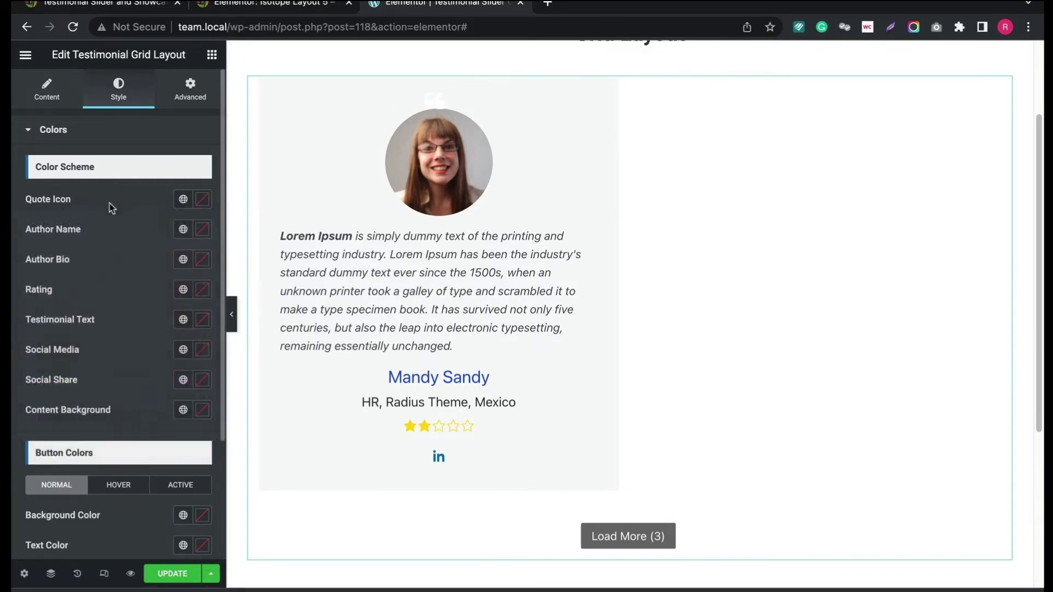
Try red for the author name colour, then reset it to default
left_click(202, 231)
left_click(186, 305)
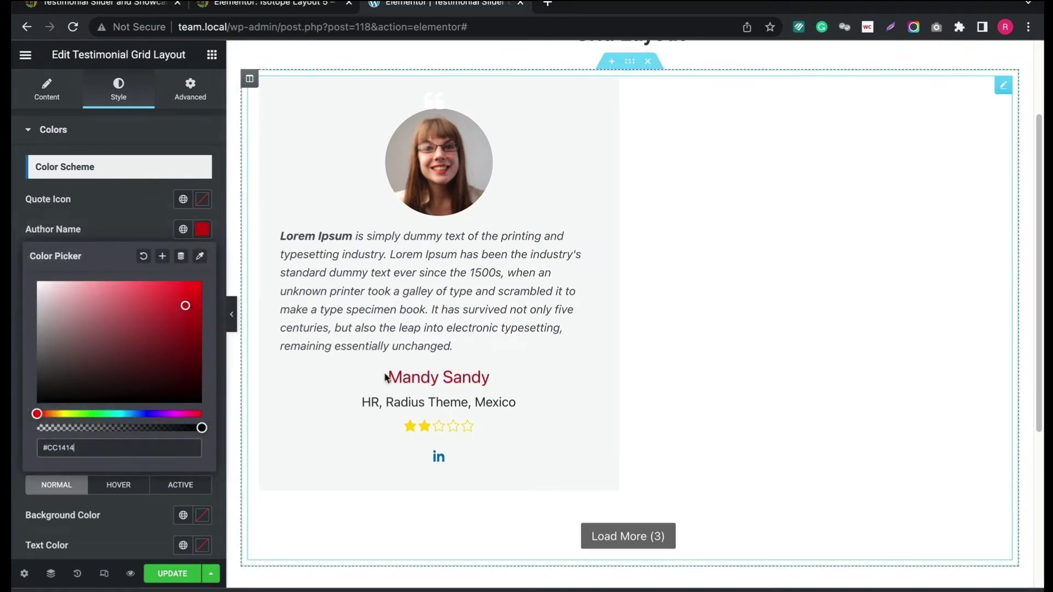
left_click_drag(383, 377, 445, 375)
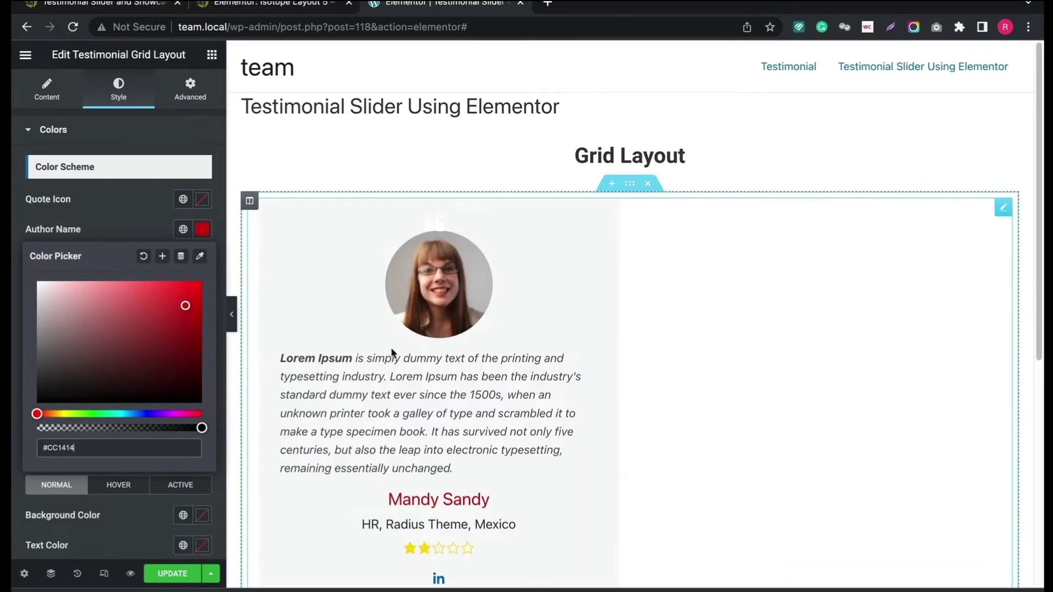
scroll(391, 348, "down", 3)
scroll(369, 313, "up", 3)
scroll(370, 312, "down", 2)
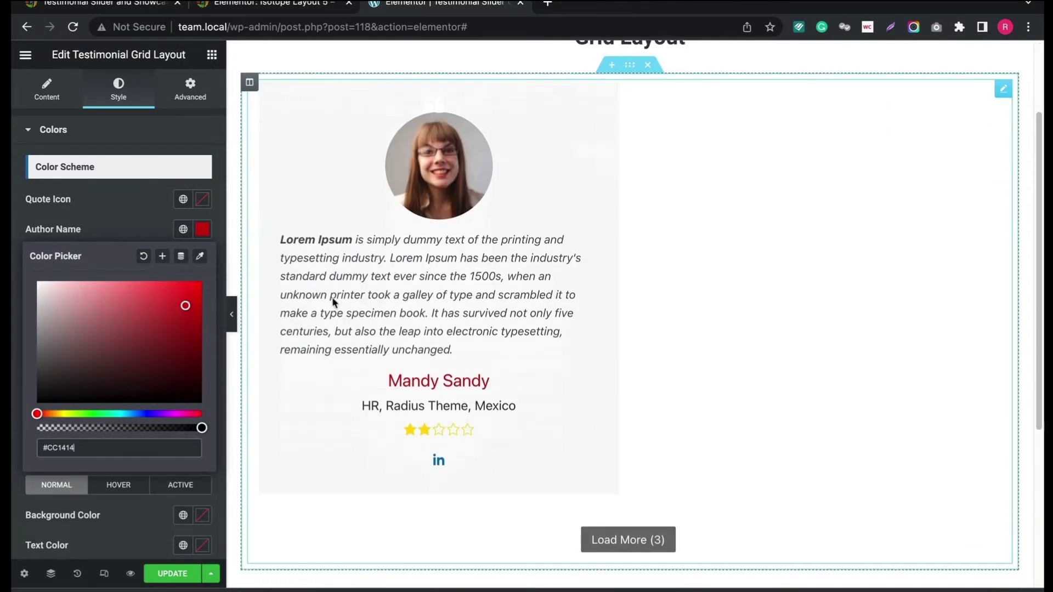
left_click(144, 256)
scroll(116, 210, "down", 1)
left_click(114, 175)
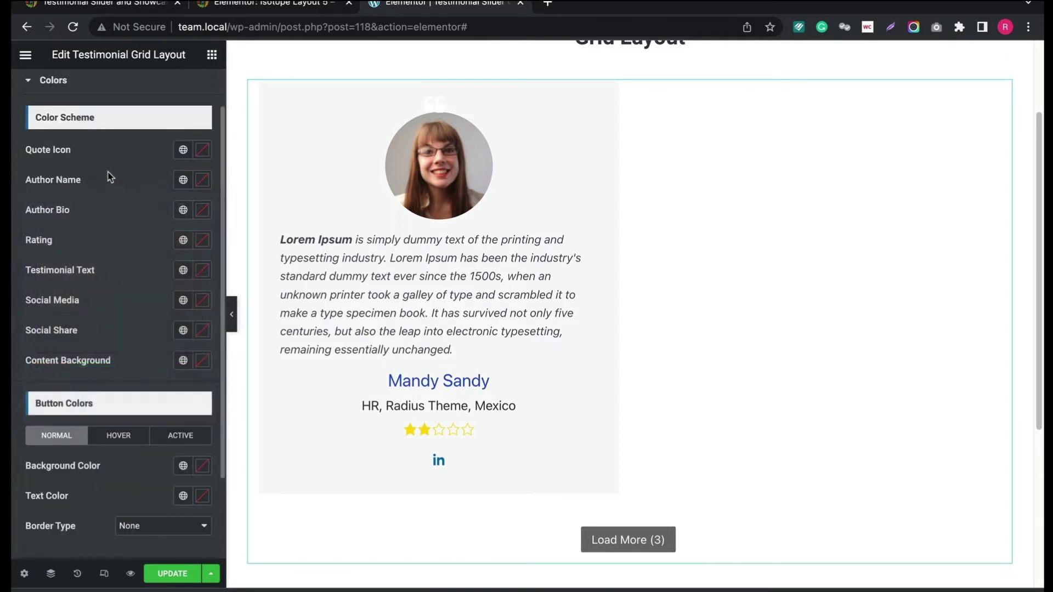
Try a near-black rating star colour, then reset it to default
left_click(202, 240)
left_click(154, 425)
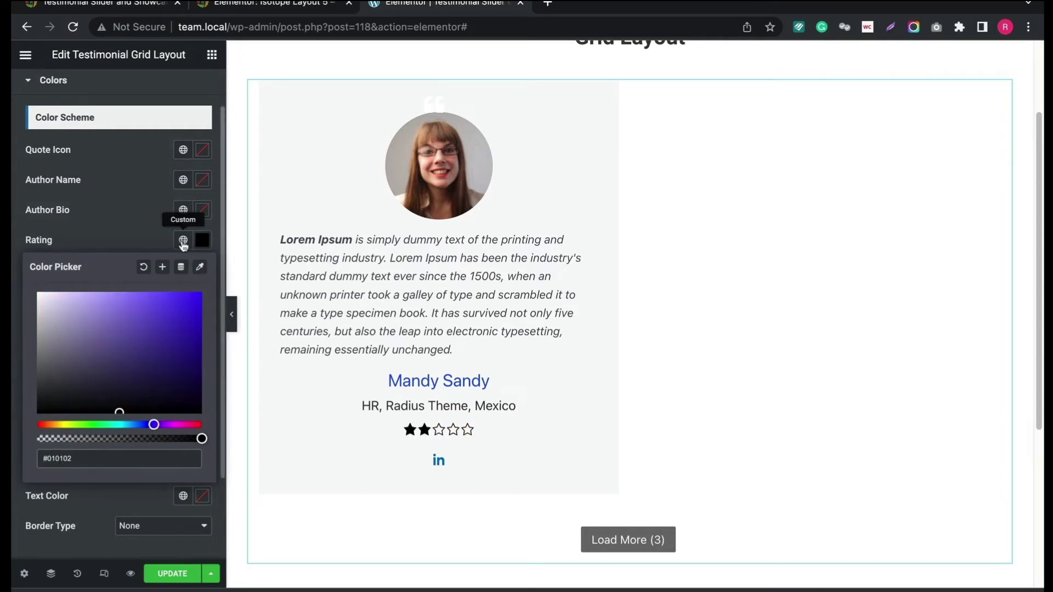
left_click(144, 266)
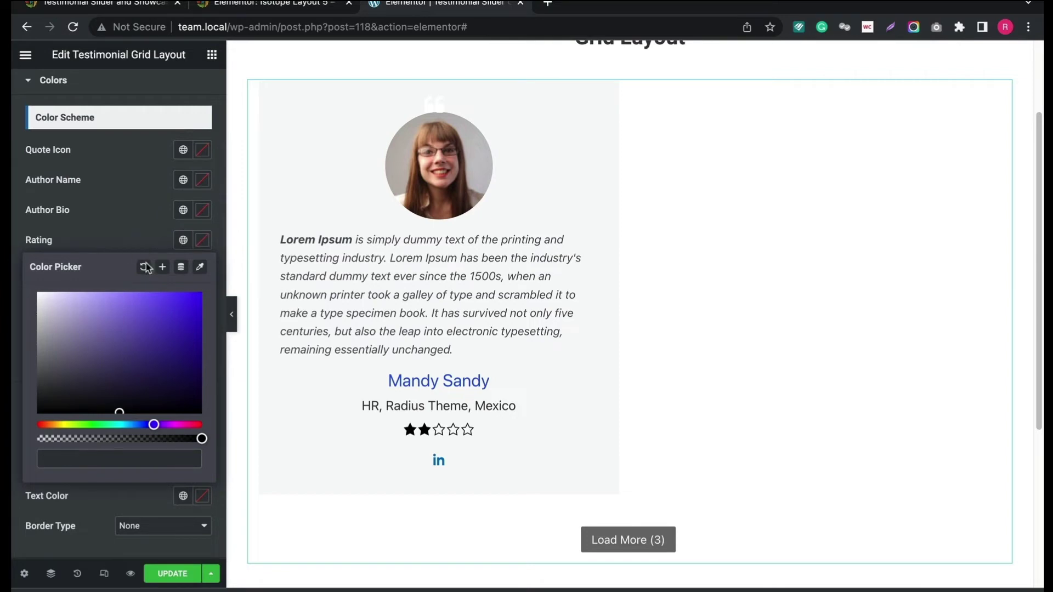
left_click(127, 221)
scroll(126, 222, "down", 1)
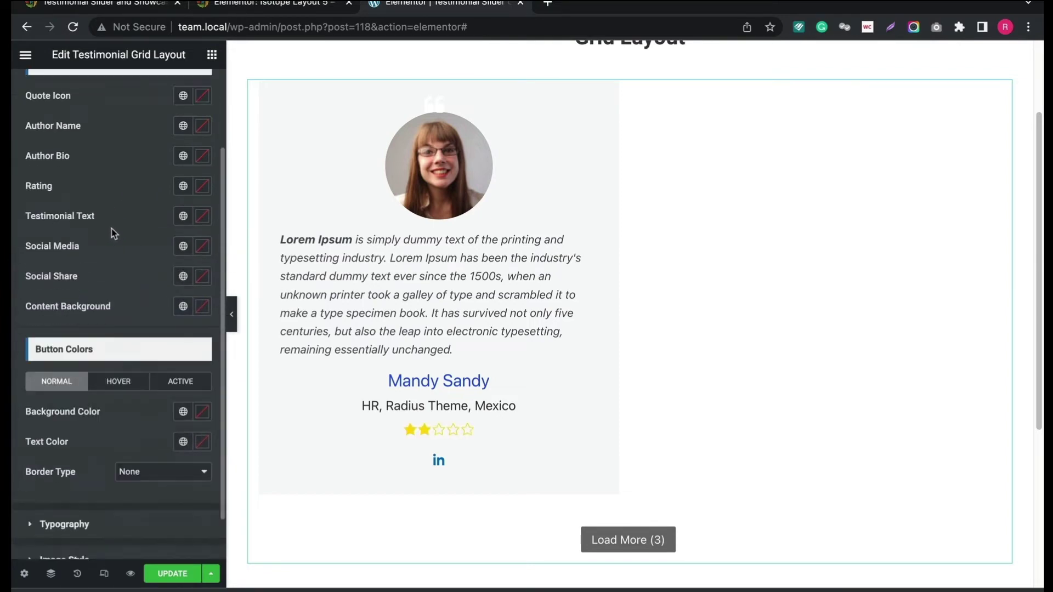
Set the Author Bio typography alignment to Left, then back to Center
left_click(66, 522)
scroll(95, 397, "down", 1)
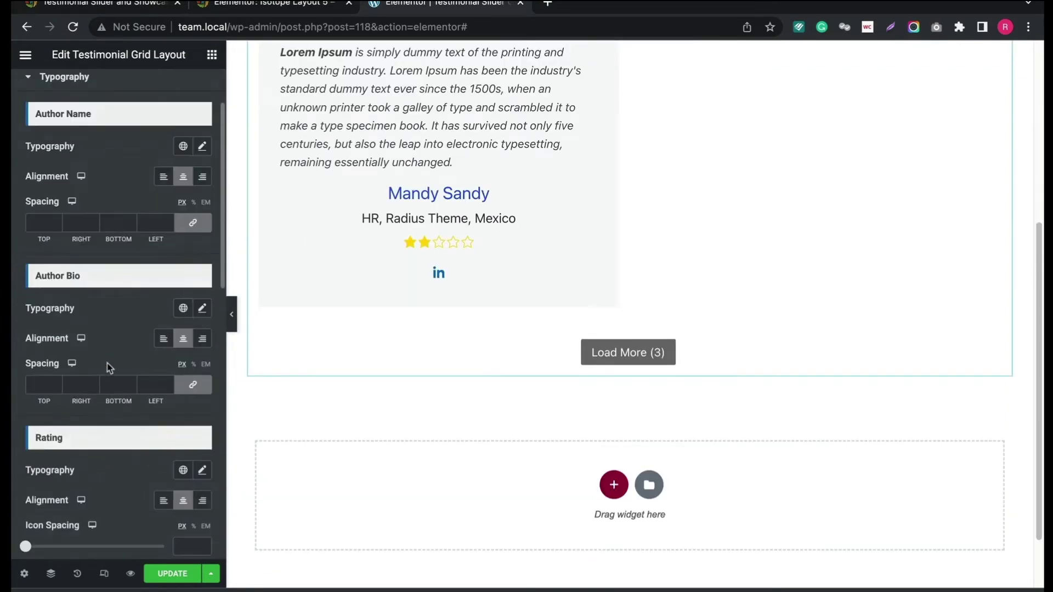
left_click(163, 341)
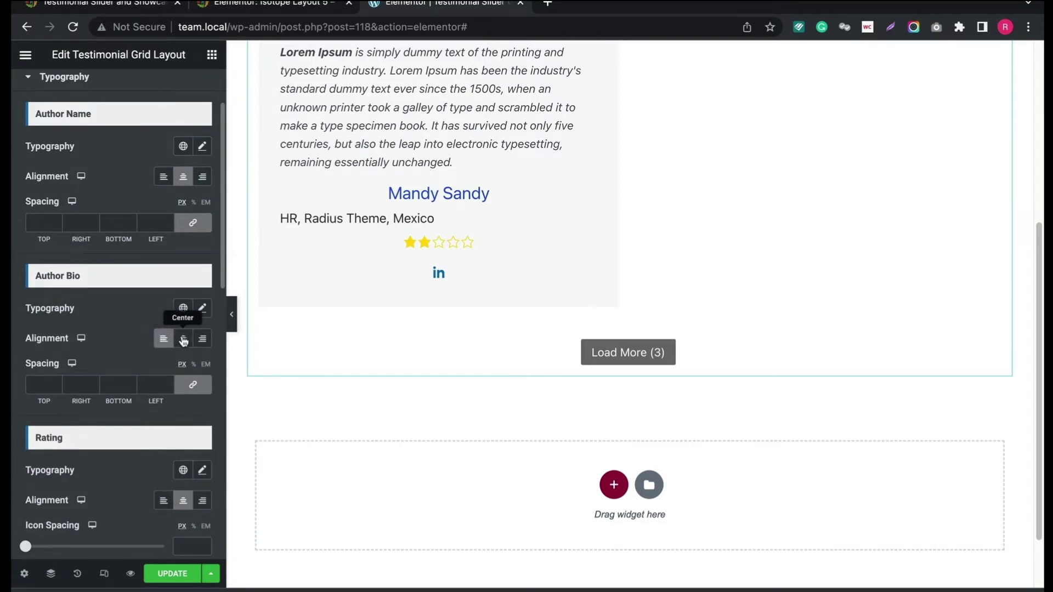
left_click(183, 339)
scroll(70, 346, "down", 1)
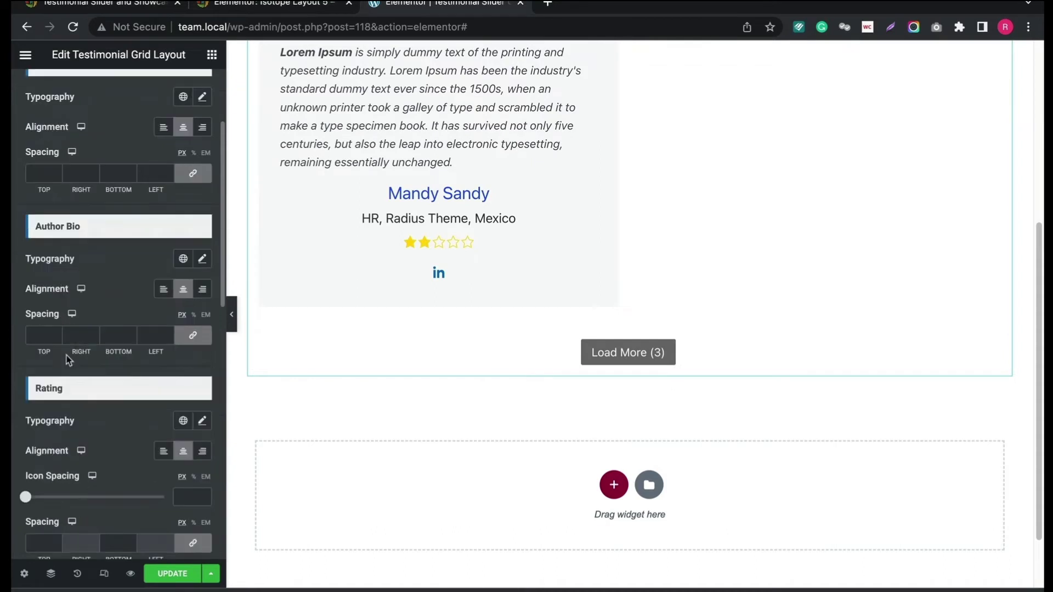
scroll(70, 350, "down", 1)
scroll(68, 356, "down", 1)
scroll(71, 355, "down", 1)
scroll(70, 355, "down", 1)
scroll(70, 355, "down", 1)
scroll(69, 356, "down", 1)
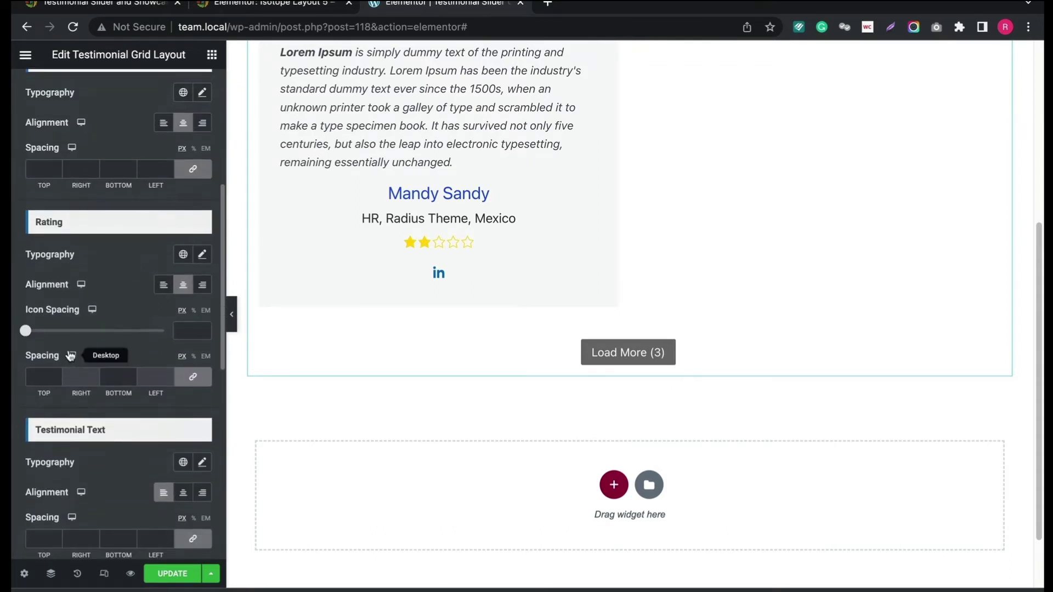
scroll(72, 347, "down", 1)
scroll(72, 347, "down", 1)
scroll(72, 352, "down", 1)
scroll(72, 352, "down", 1)
scroll(71, 352, "down", 1)
scroll(72, 350, "down", 1)
scroll(71, 349, "down", 3)
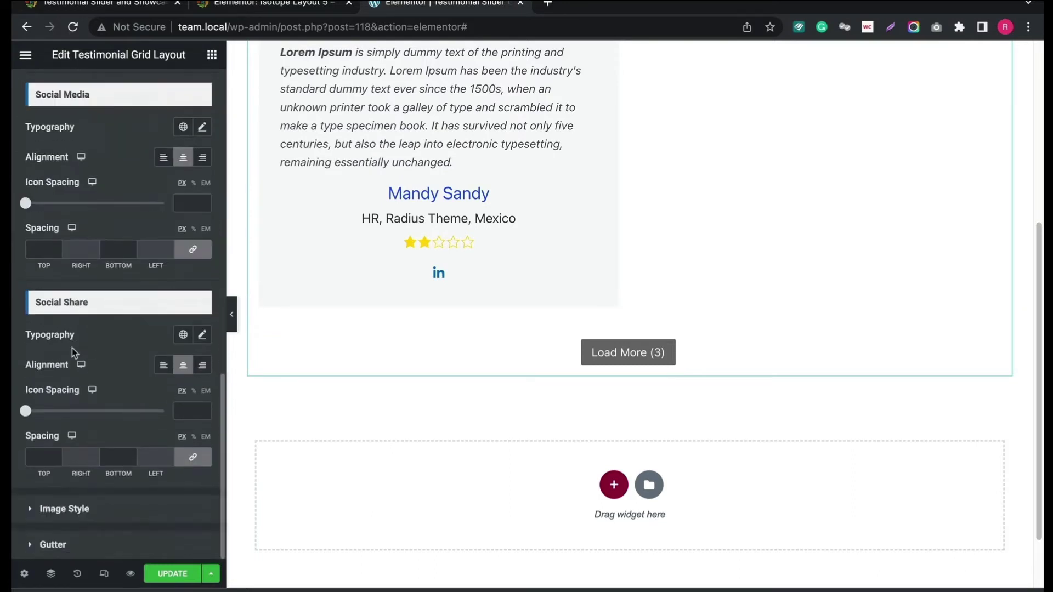
Show the grid's Image Style and Gutter settings
left_click(68, 505)
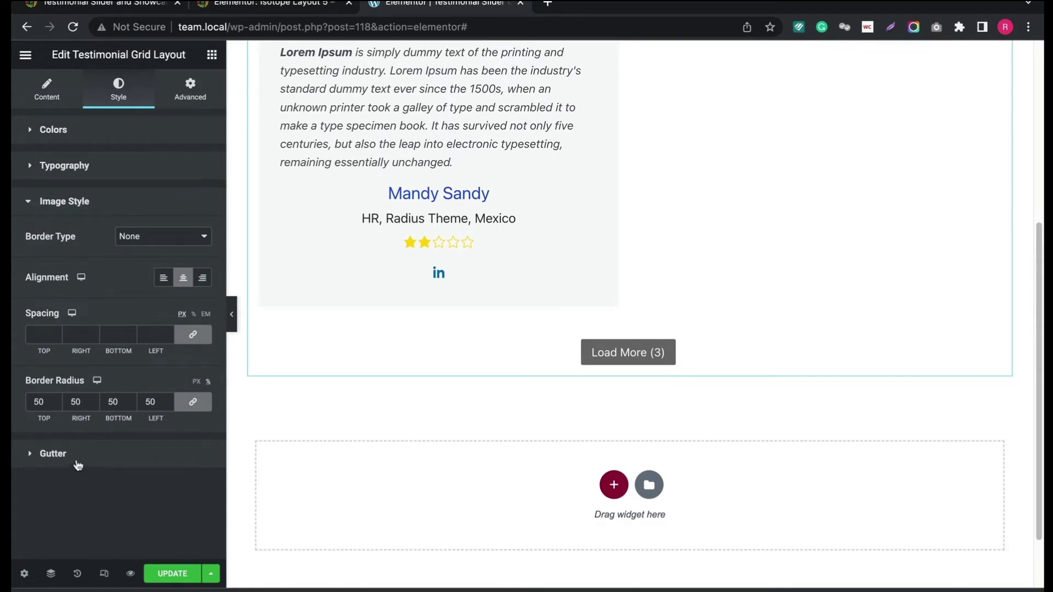
left_click(80, 460)
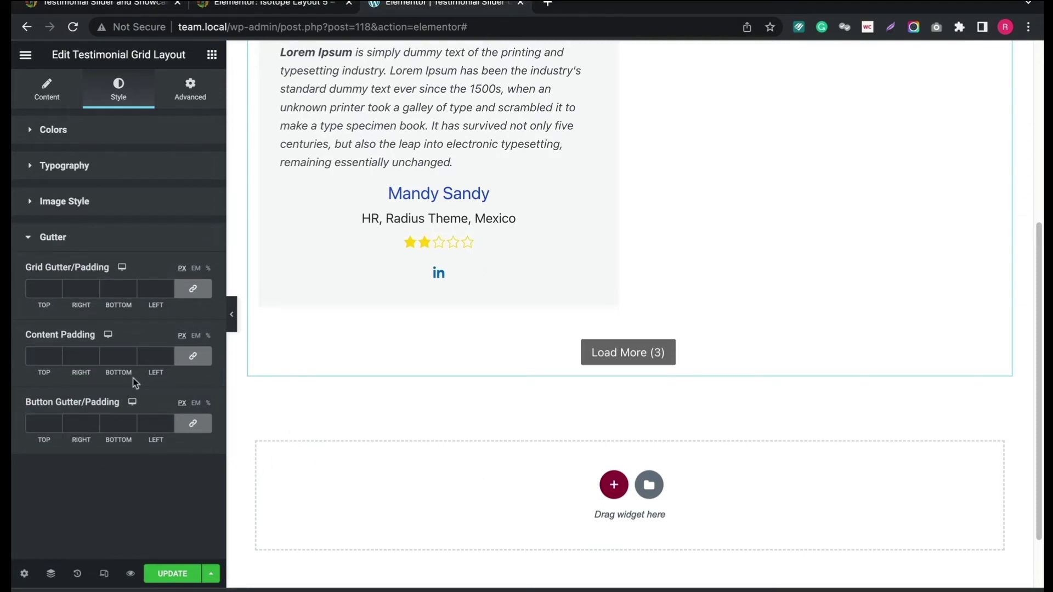
scroll(730, 278, "up", 4)
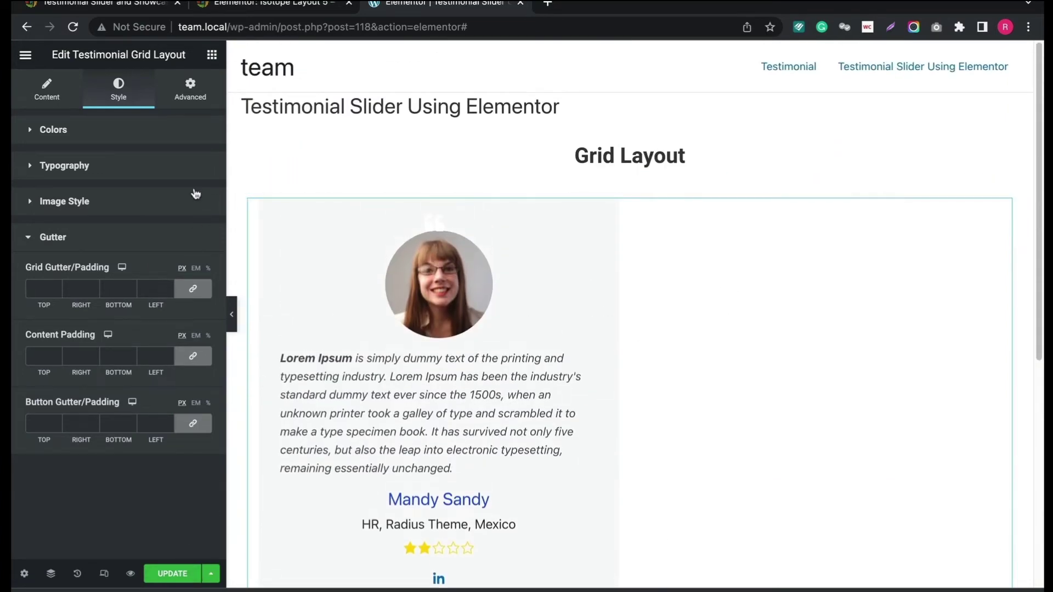
Give the grid a Fade In Down entrance animation with Normal duration
left_click(190, 90)
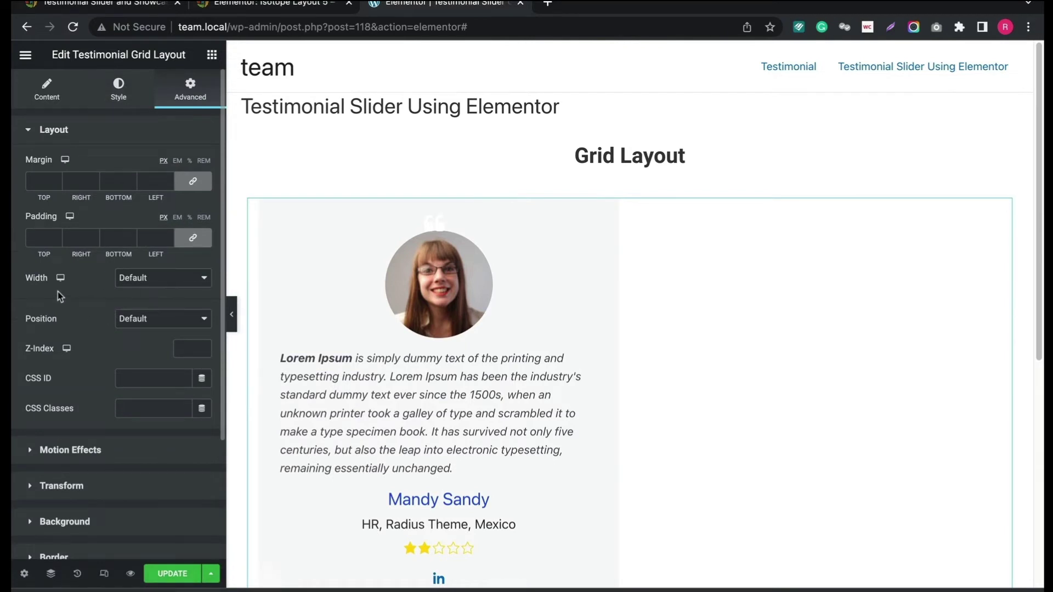
scroll(58, 291, "down", 1)
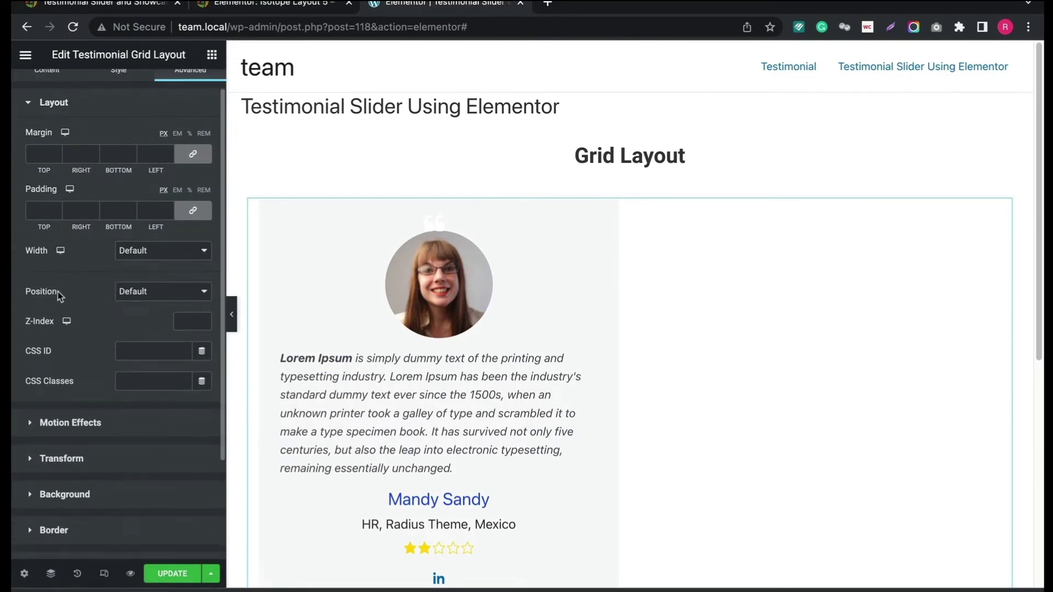
scroll(59, 291, "down", 2)
scroll(58, 291, "down", 2)
scroll(57, 291, "down", 1)
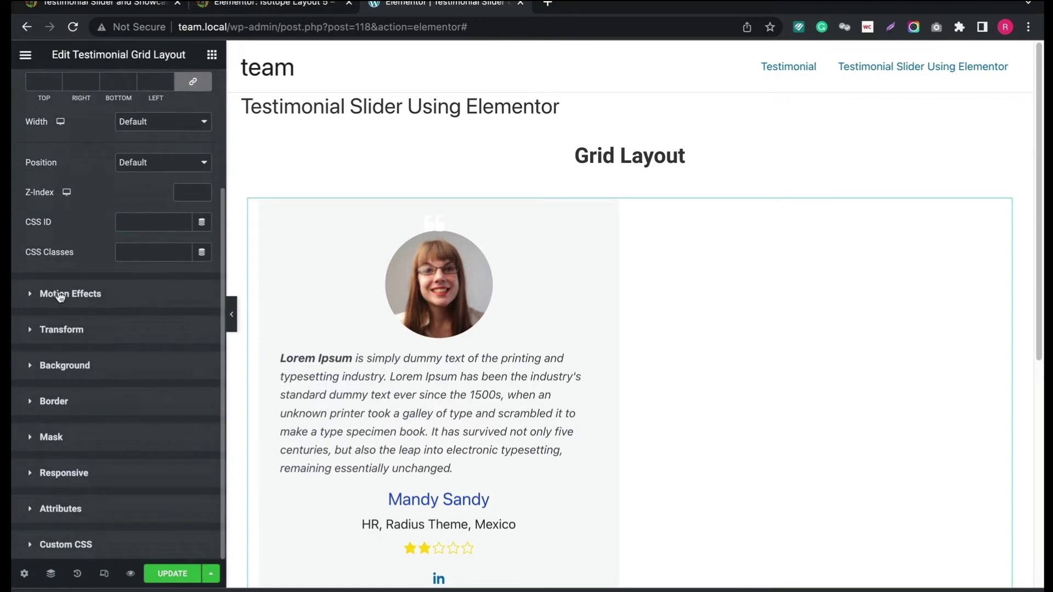
left_click(61, 297)
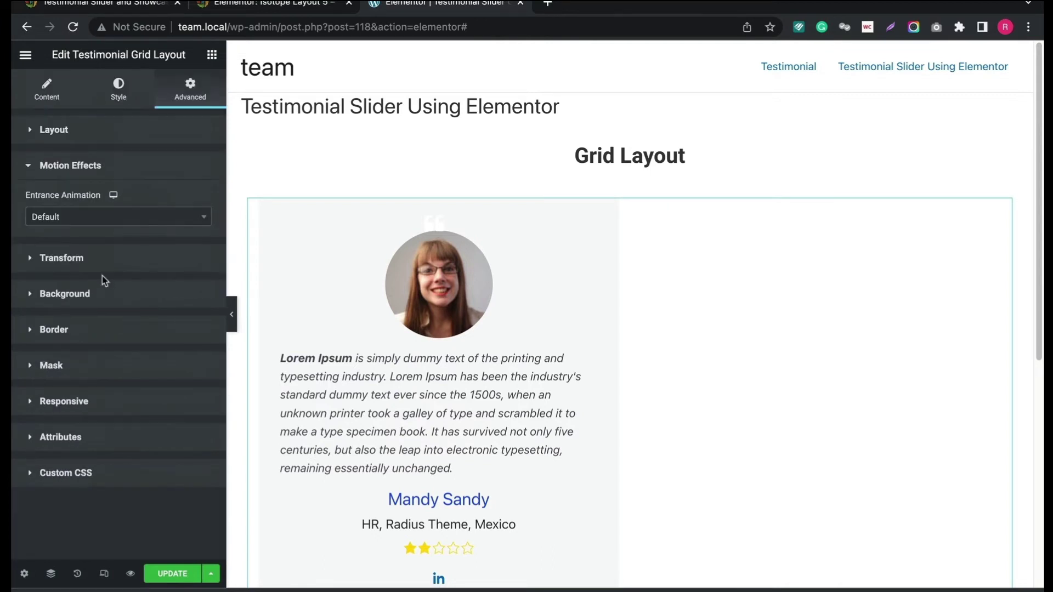
left_click(70, 217)
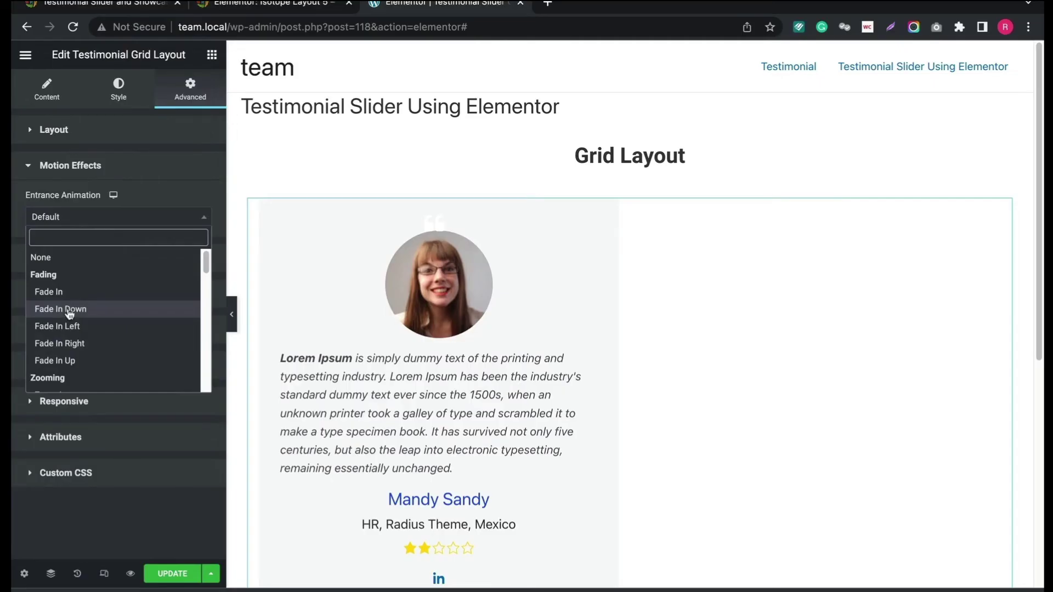
left_click(69, 310)
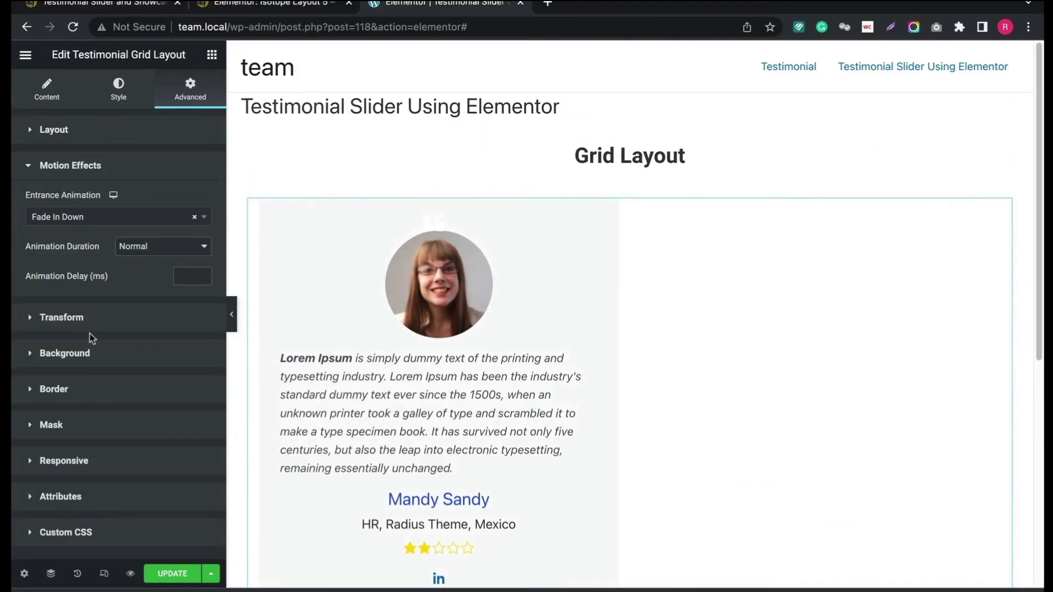
left_click(138, 252)
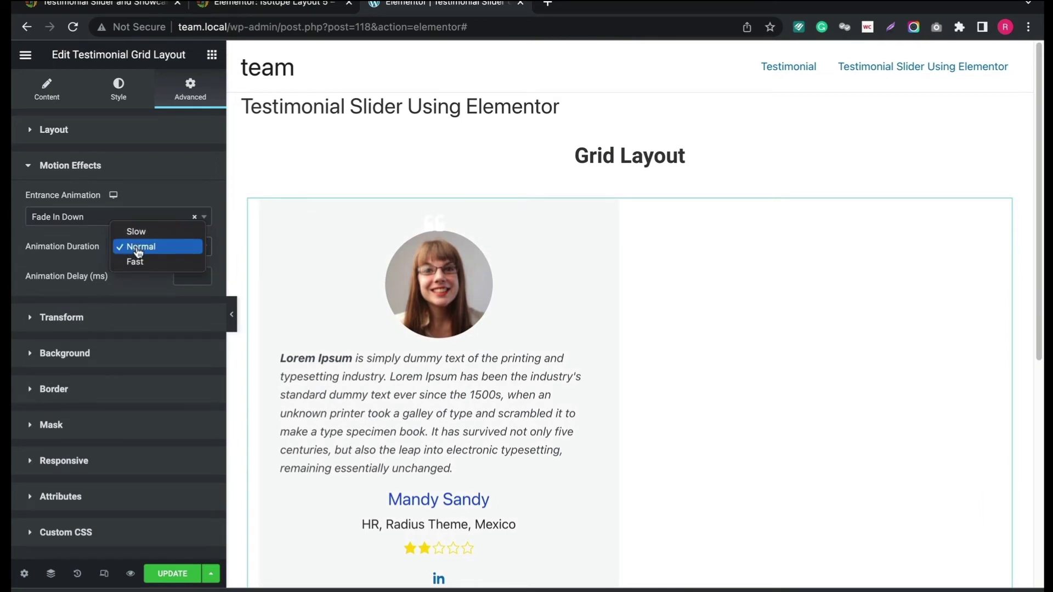
left_click(11, 263)
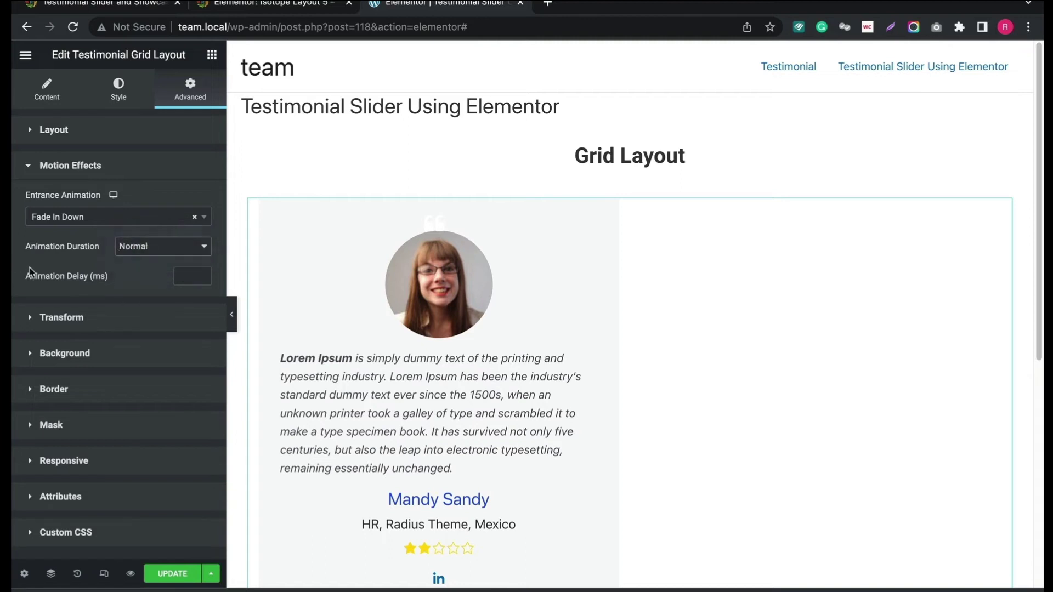
left_click(77, 316)
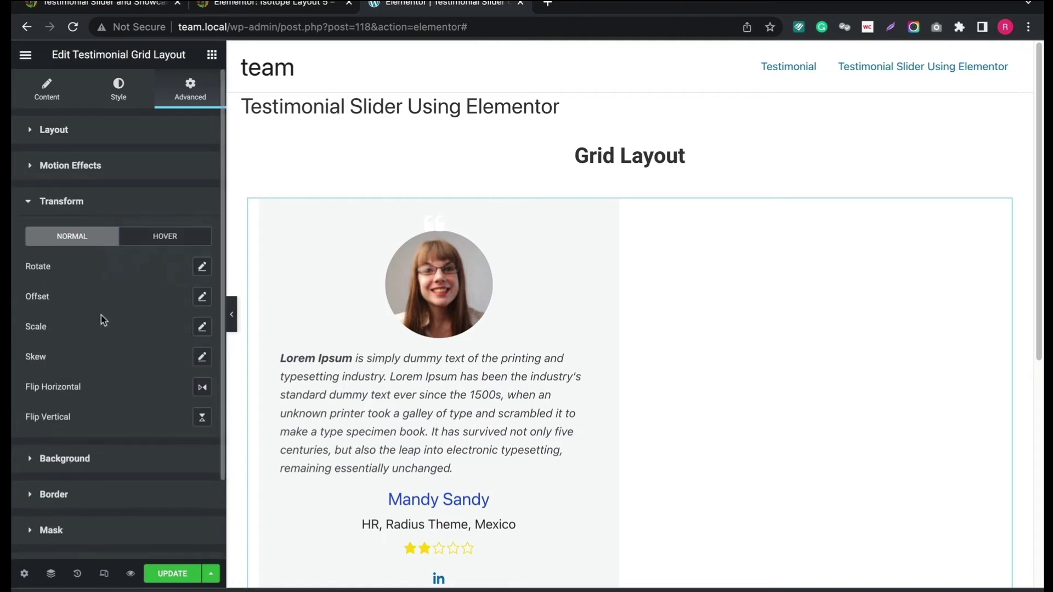
scroll(106, 323, "down", 1)
scroll(106, 322, "down", 2)
left_click(85, 365)
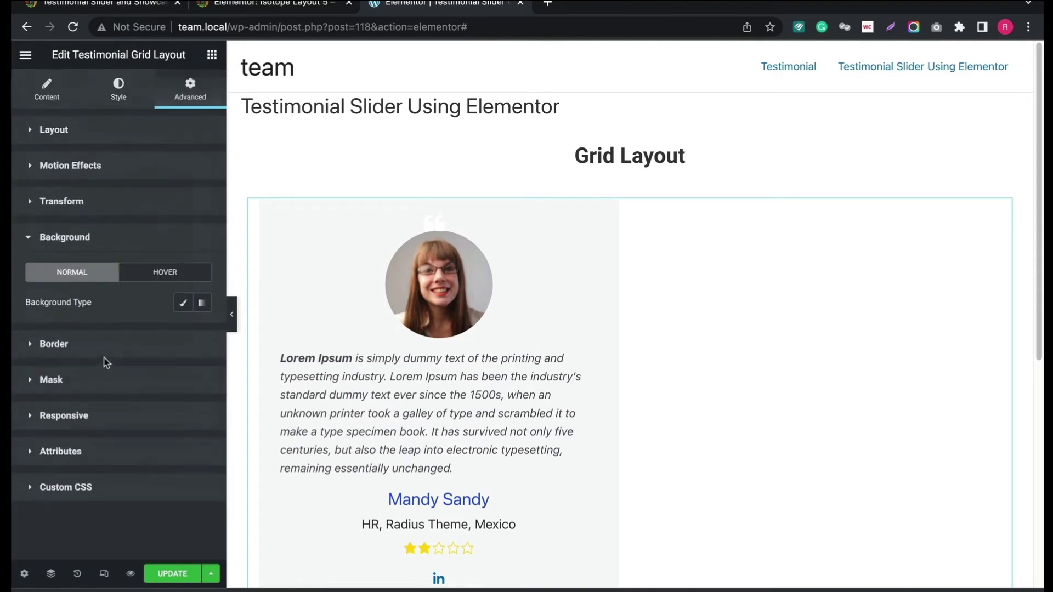
left_click(63, 346)
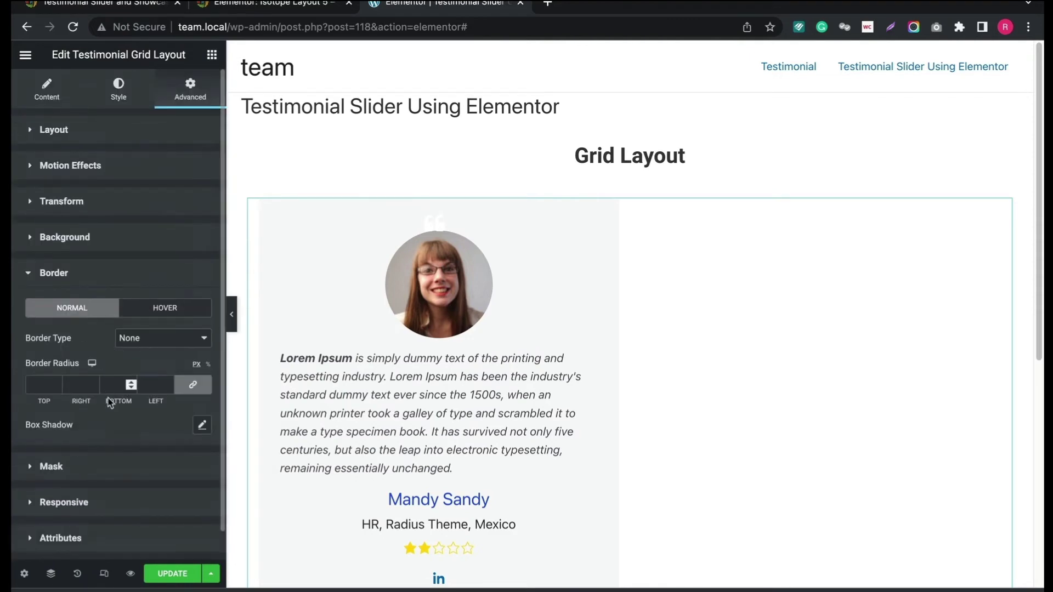
left_click(59, 468)
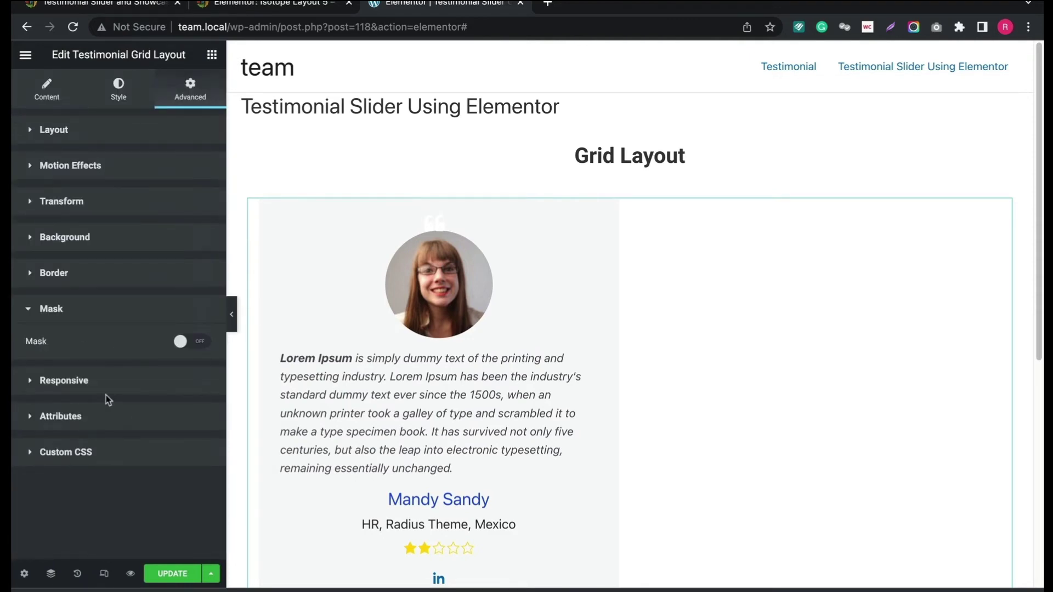
left_click(195, 346)
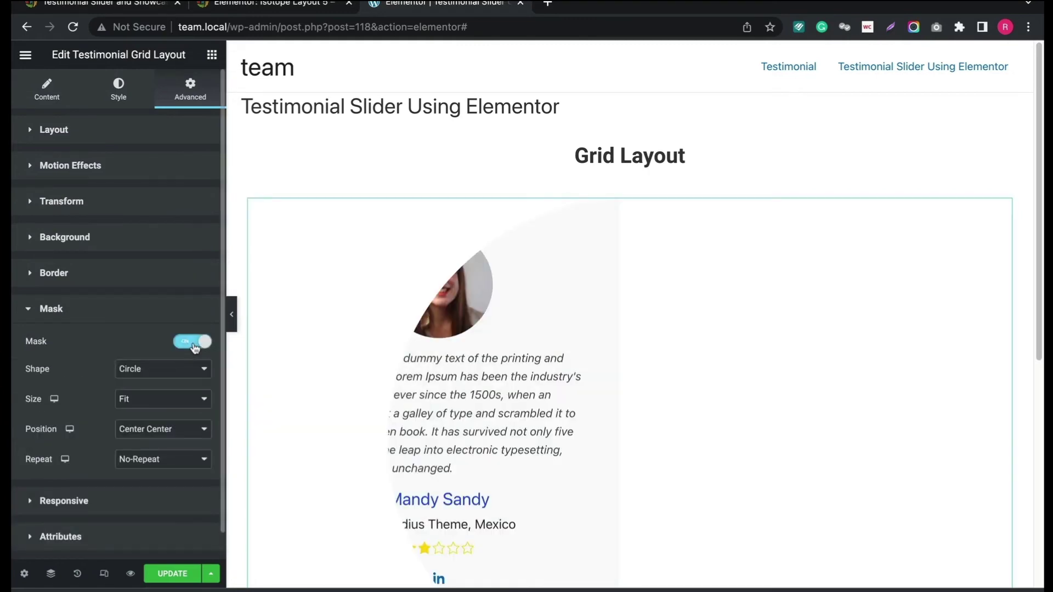
left_click(194, 346)
left_click(76, 383)
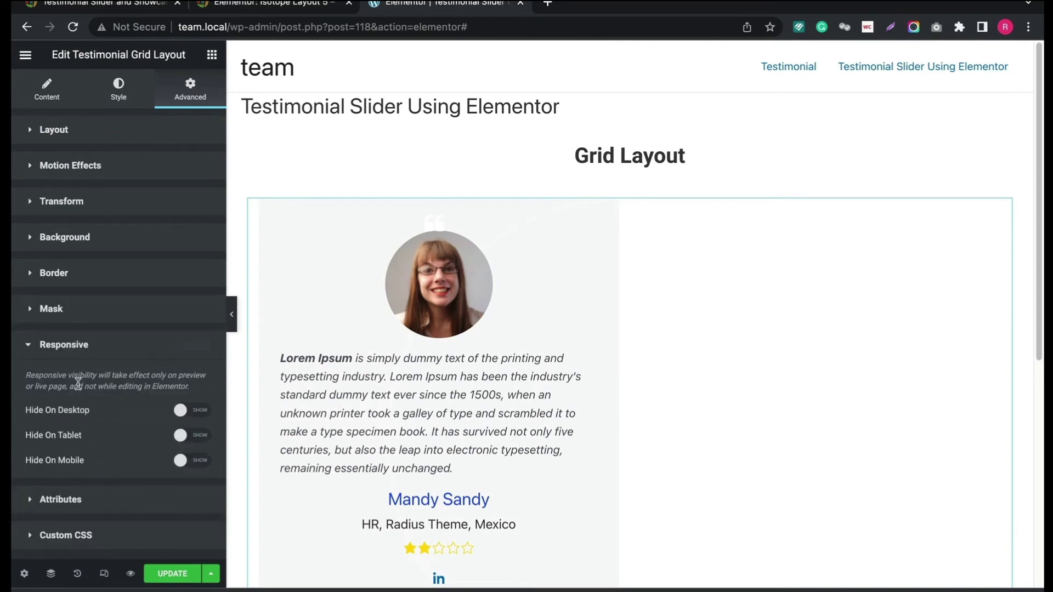
left_click(200, 416)
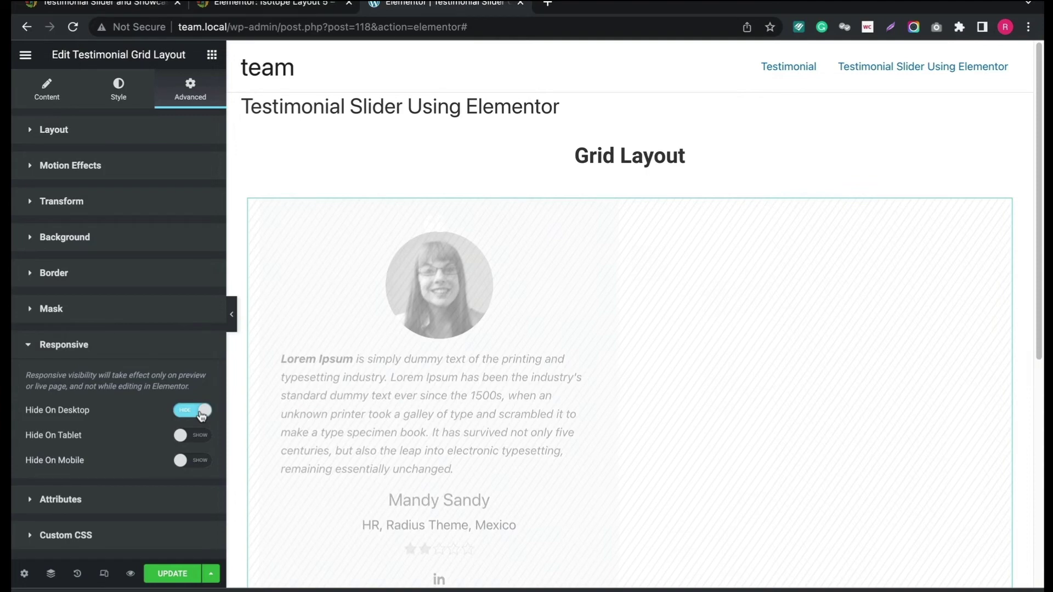
left_click(200, 416)
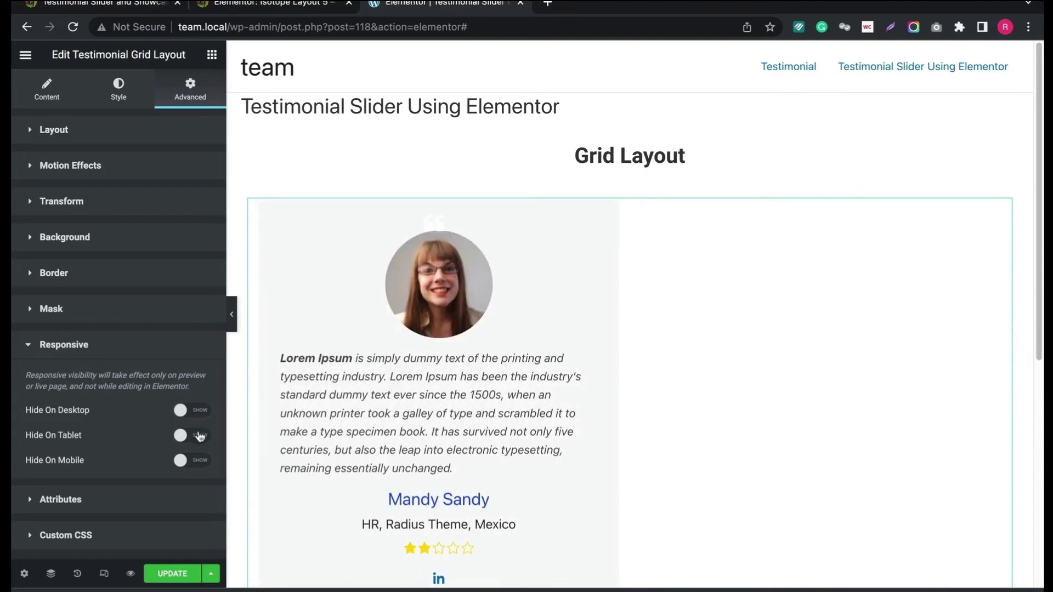
left_click(73, 500)
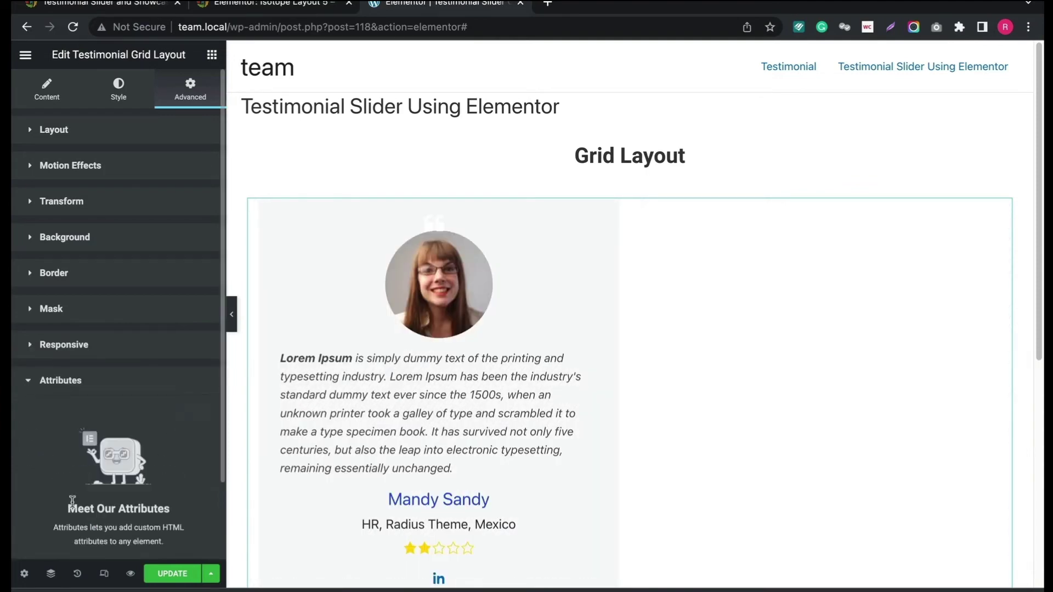
left_click(77, 382)
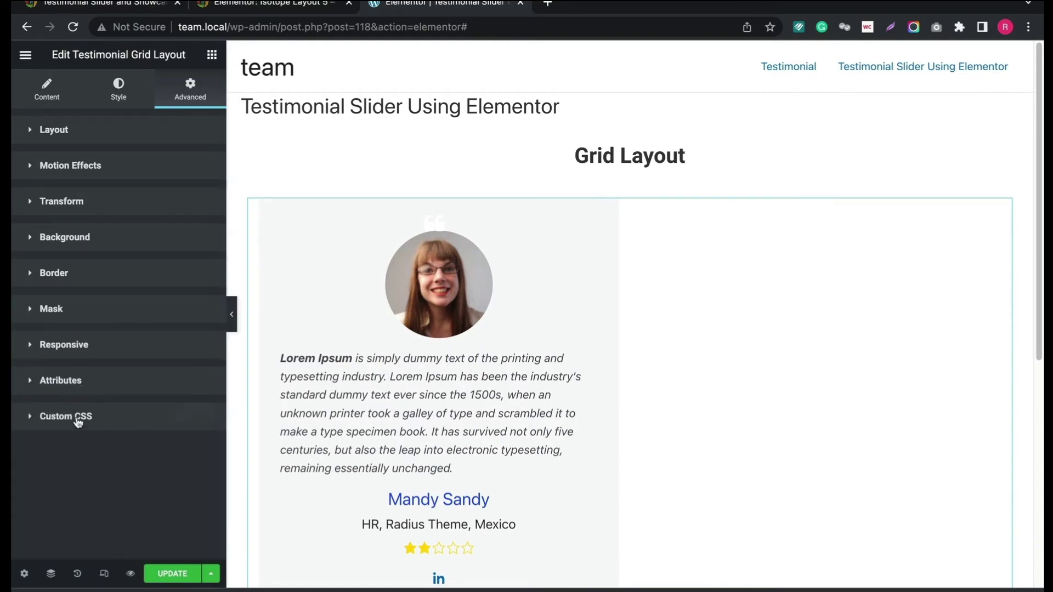
left_click(76, 420)
scroll(110, 431, "down", 2)
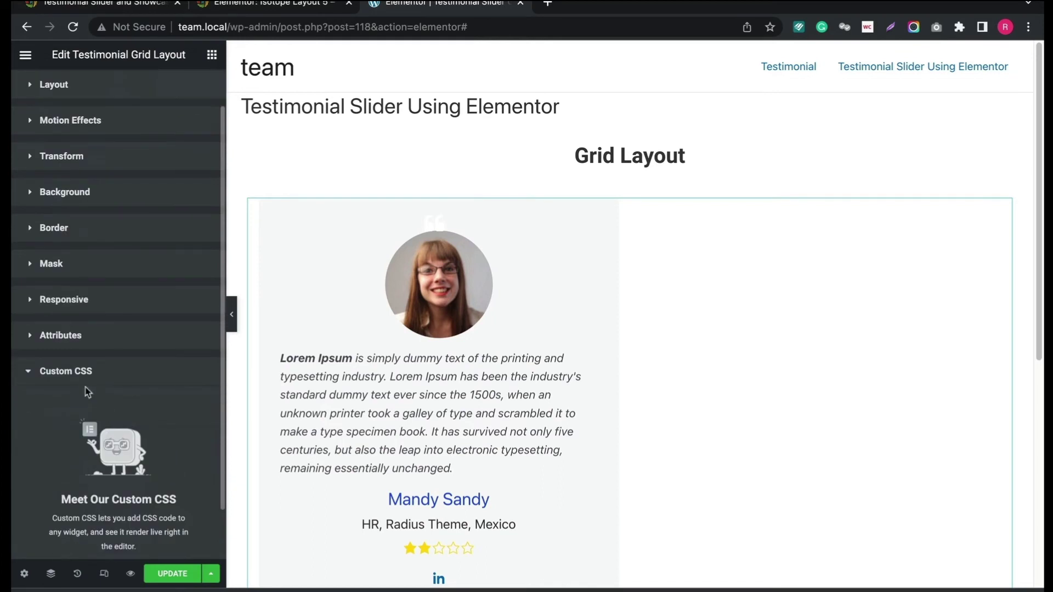
left_click(83, 371)
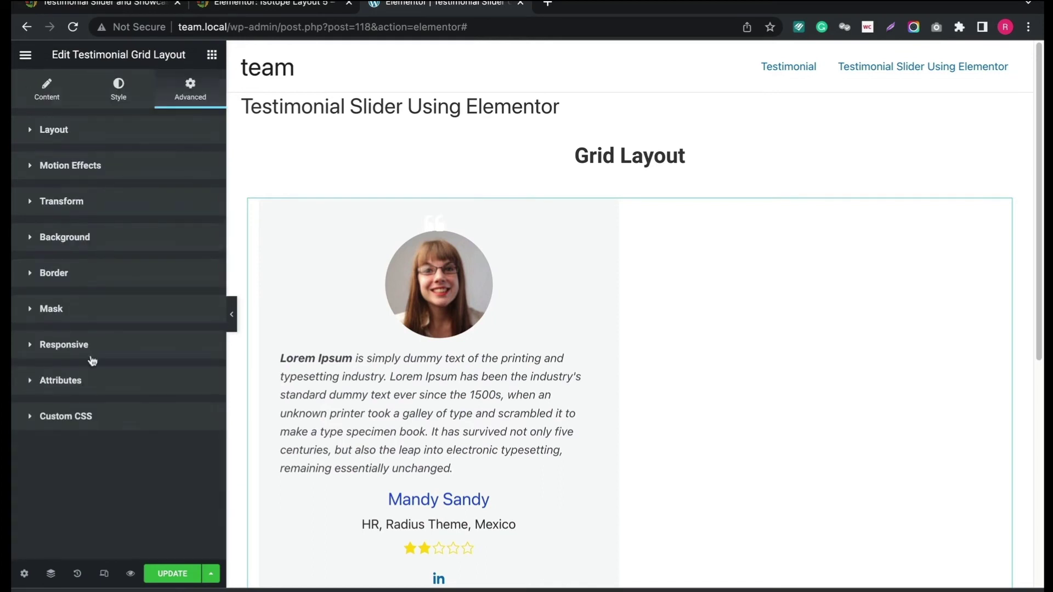
Save the page changes and view the live page
left_click(174, 574)
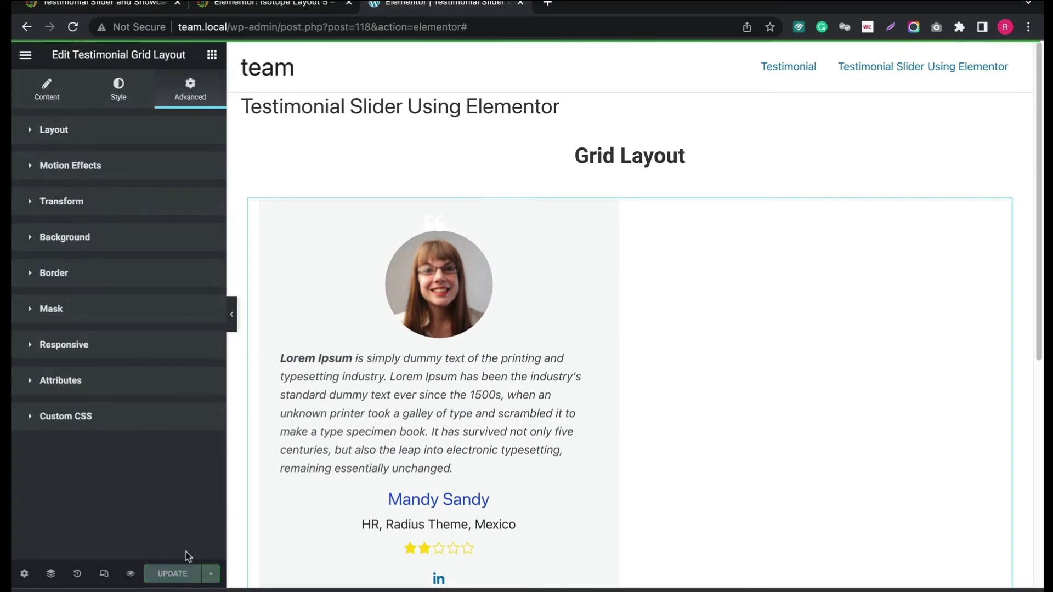
left_click(26, 55)
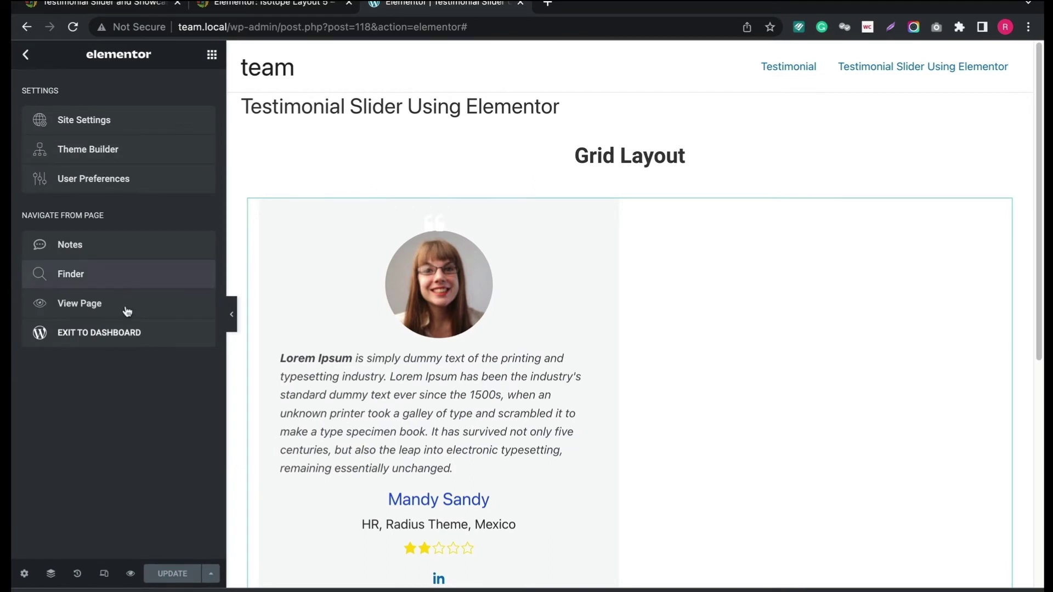
left_click(109, 311)
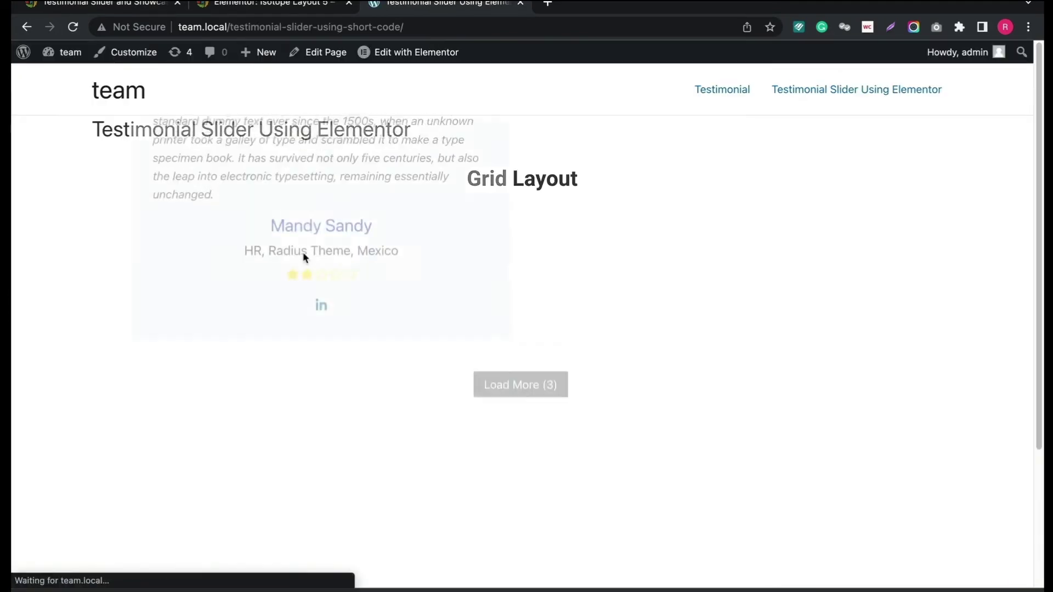
scroll(462, 241, "down", 4)
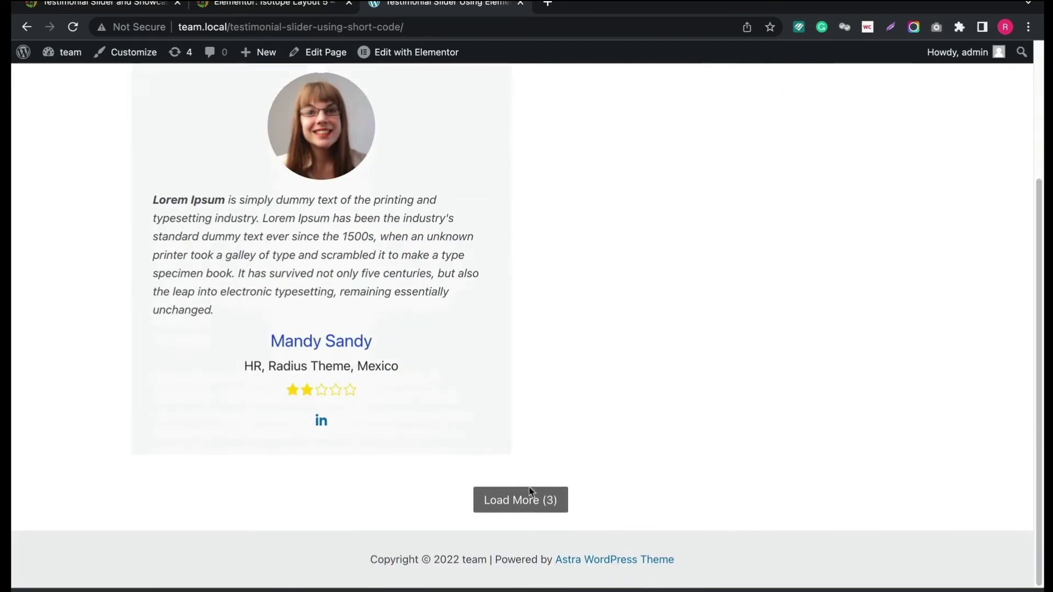
Use Load More until all four testimonials appear
left_click(533, 498)
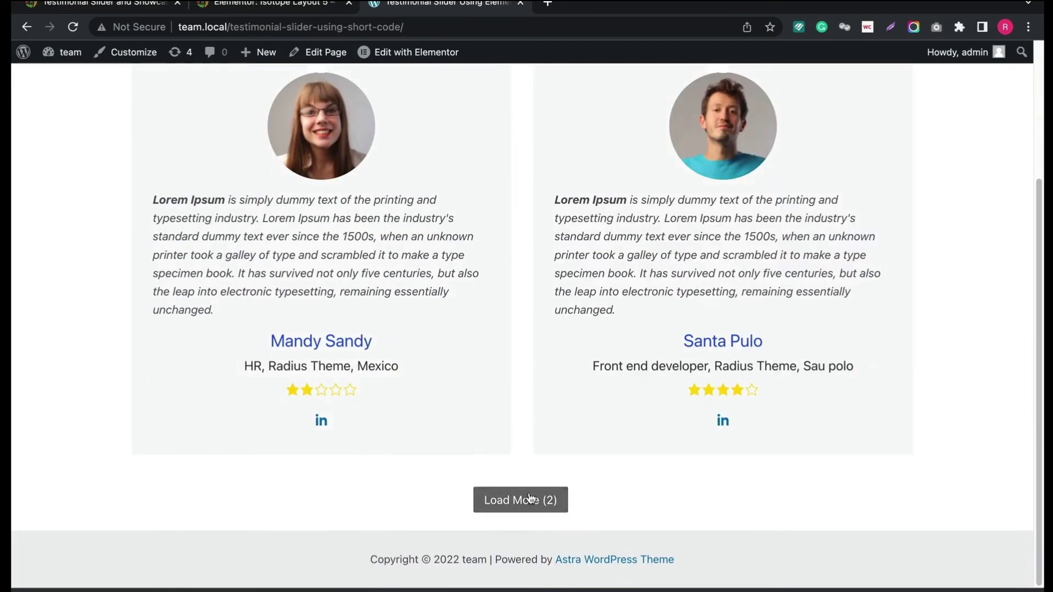
left_click(529, 498)
scroll(511, 429, "down", 2)
scroll(498, 395, "down", 3)
scroll(494, 380, "down", 1)
left_click(517, 501)
scroll(522, 473, "up", 1)
scroll(522, 469, "up", 5)
scroll(522, 470, "up", 3)
scroll(523, 470, "down", 2)
scroll(521, 471, "down", 1)
scroll(521, 470, "down", 5)
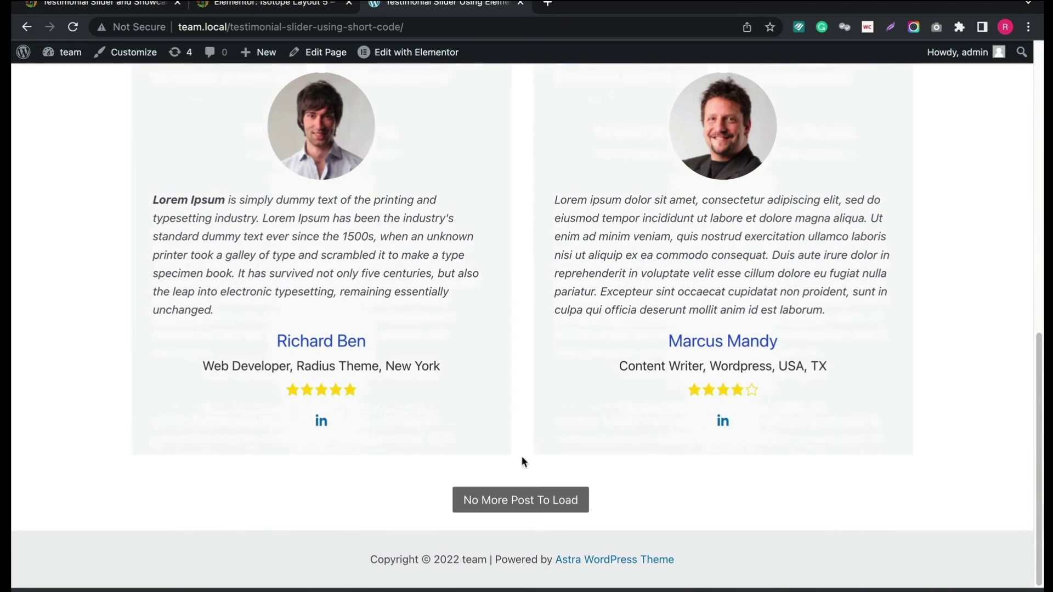
scroll(522, 455, "up", 2)
scroll(522, 454, "up", 3)
scroll(521, 453, "up", 2)
scroll(522, 450, "up", 1)
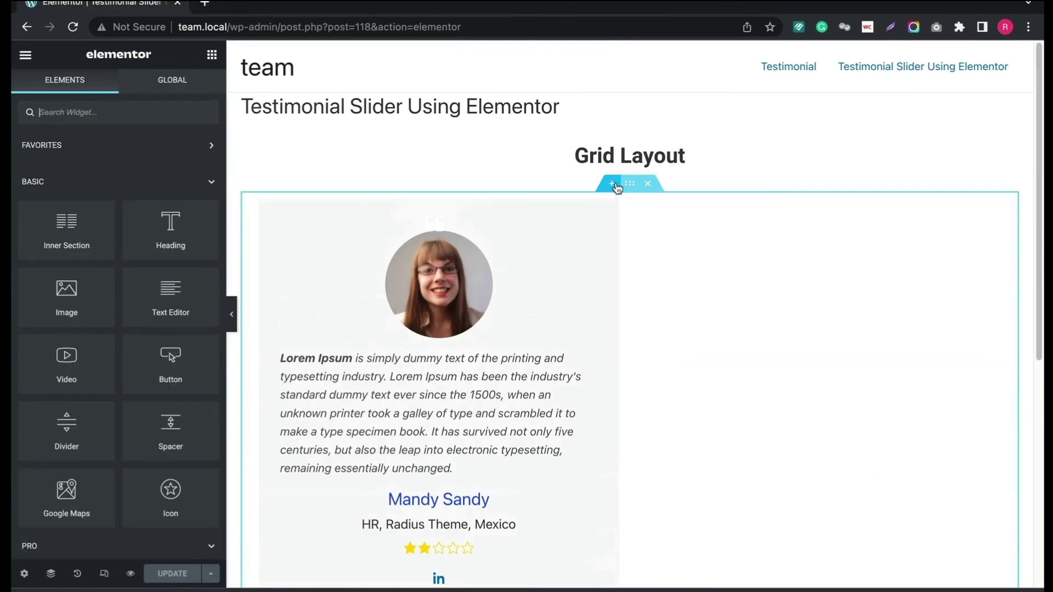
scroll(645, 207, "down", 1)
scroll(646, 207, "down", 4)
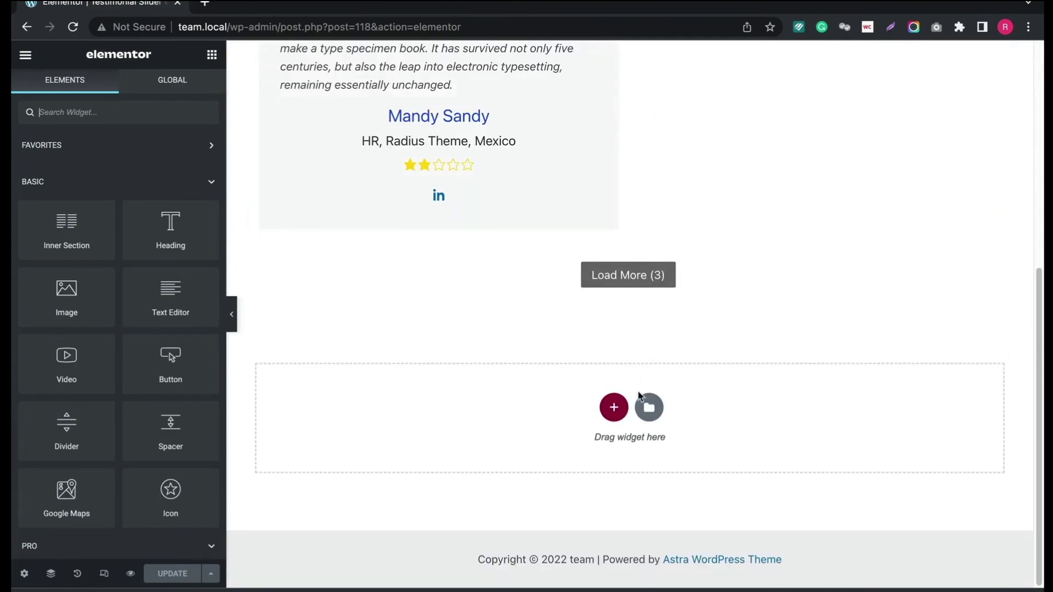
Add a new section at the page bottom and drop the Testimonial Slider Layout widget into it
left_click(611, 409)
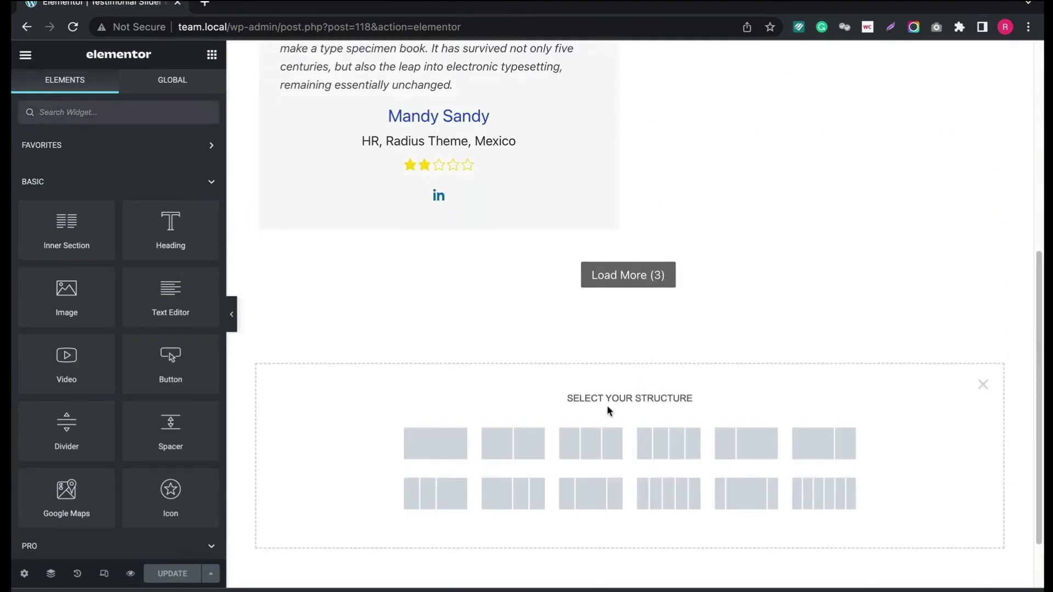
scroll(213, 369, "down", 4)
scroll(189, 362, "down", 6)
scroll(190, 363, "down", 3)
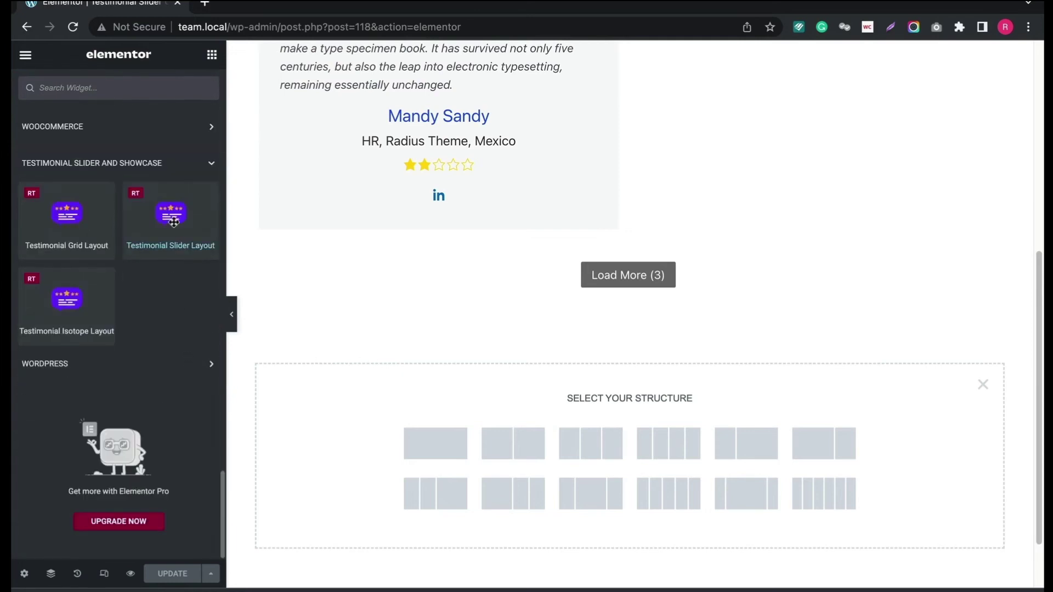
left_click_drag(174, 221, 433, 441)
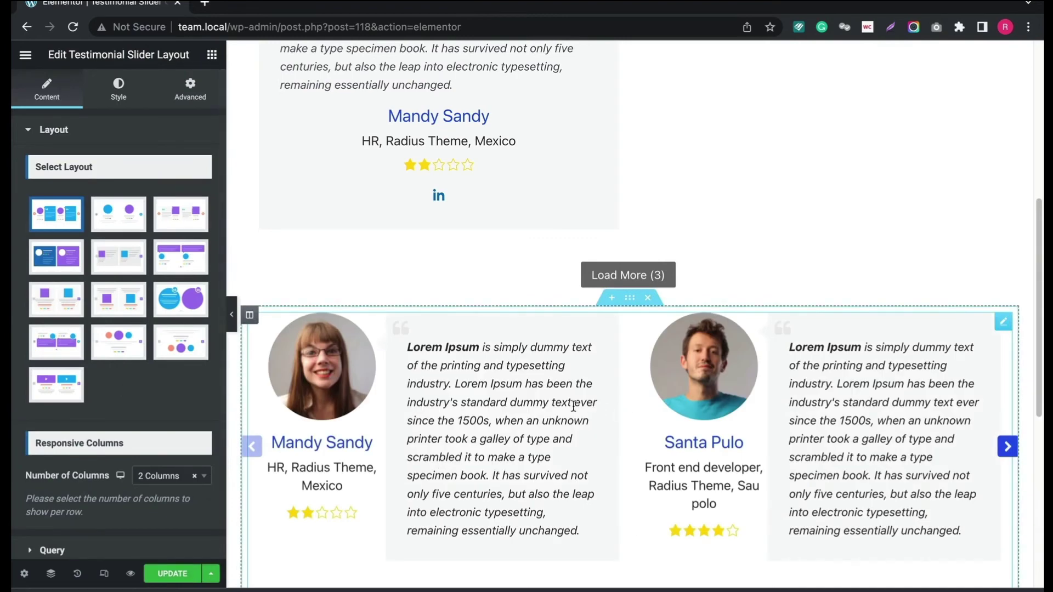
scroll(556, 417, "down", 5)
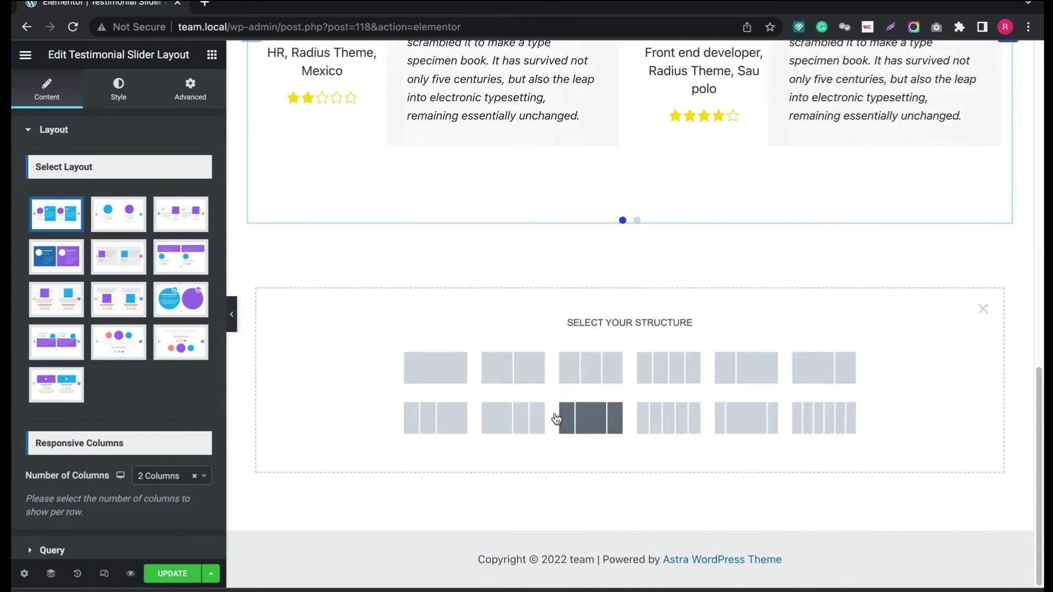
scroll(555, 413, "up", 2)
scroll(556, 413, "up", 1)
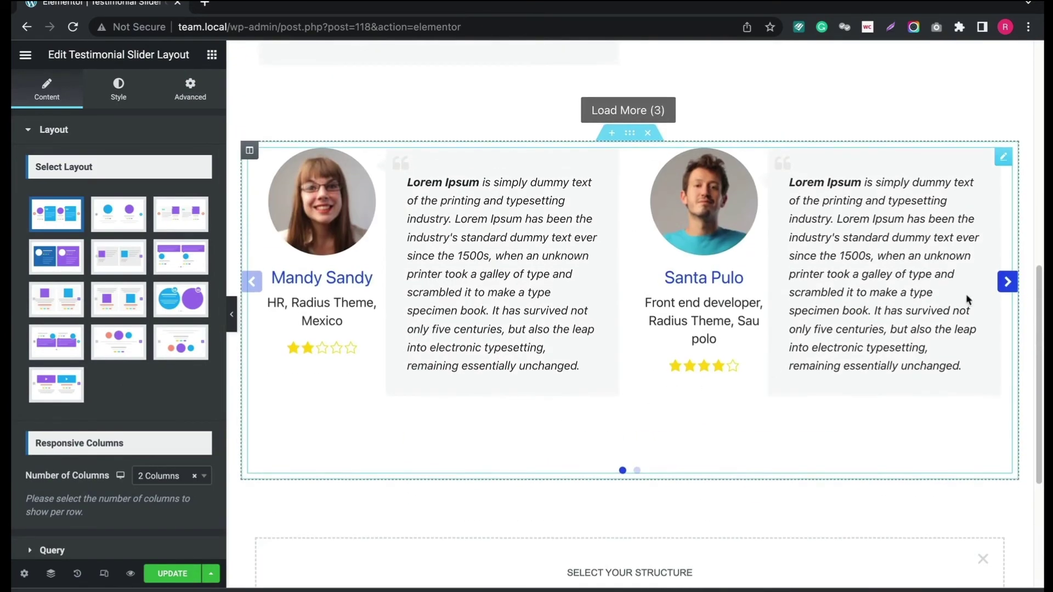
Try several carousel layouts for the slider, settling on the quote-above-photo layout
left_click(1009, 283)
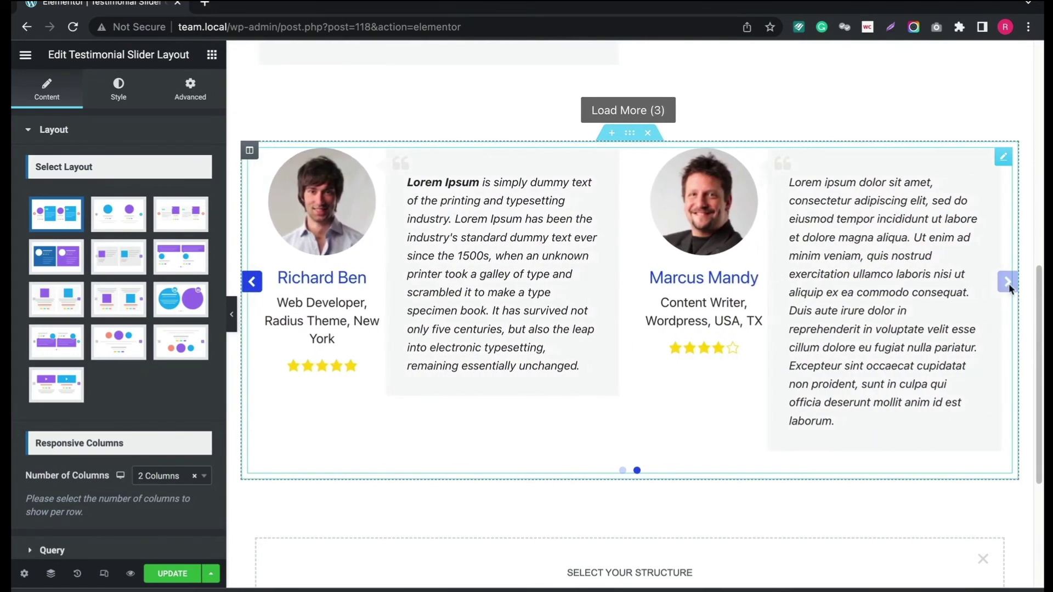
left_click(113, 224)
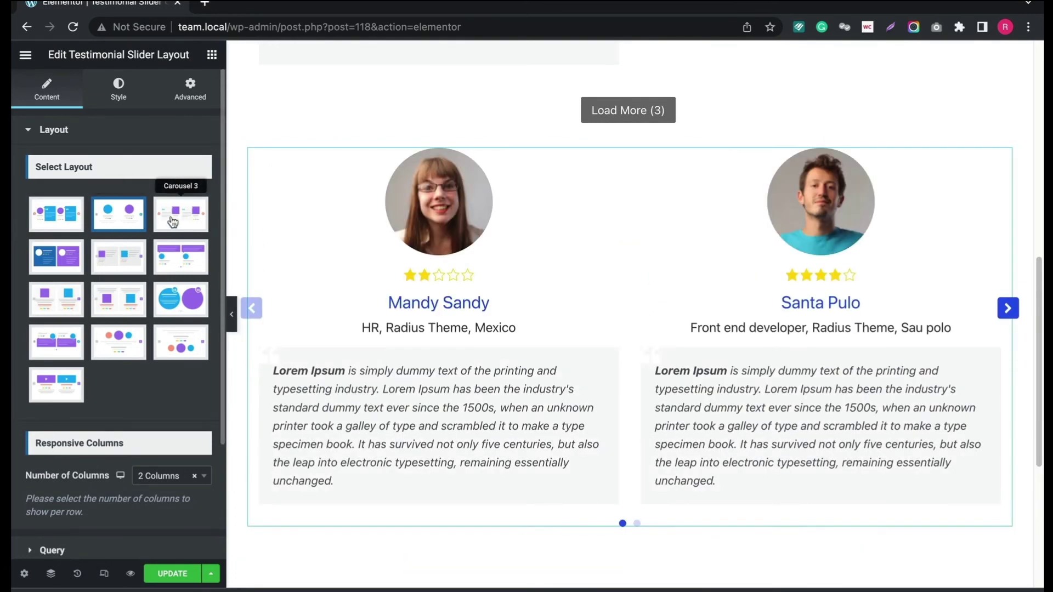
left_click(172, 222)
left_click(62, 257)
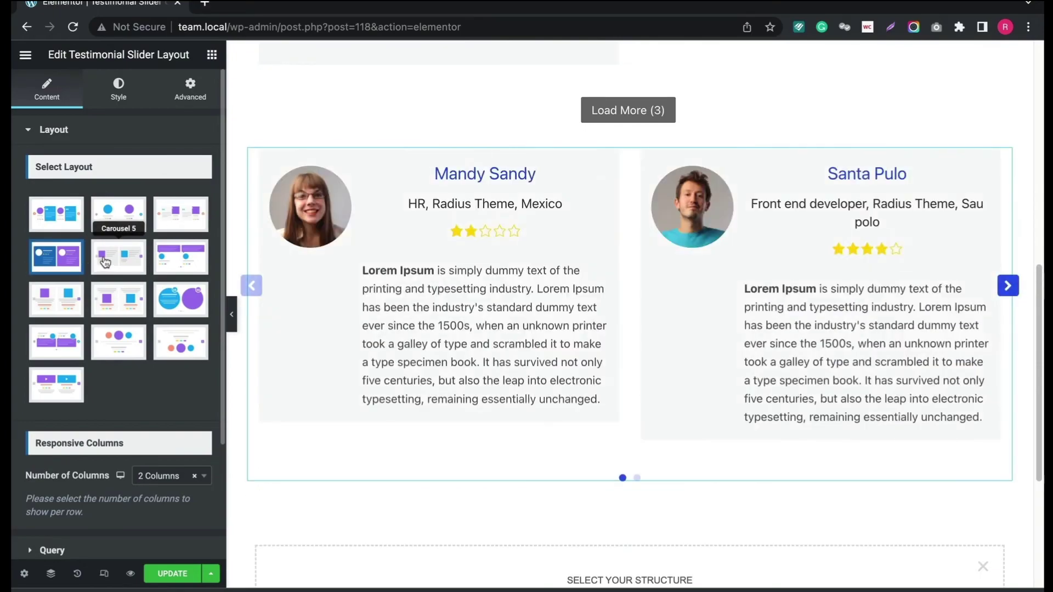
left_click(105, 262)
left_click(177, 262)
left_click(180, 342)
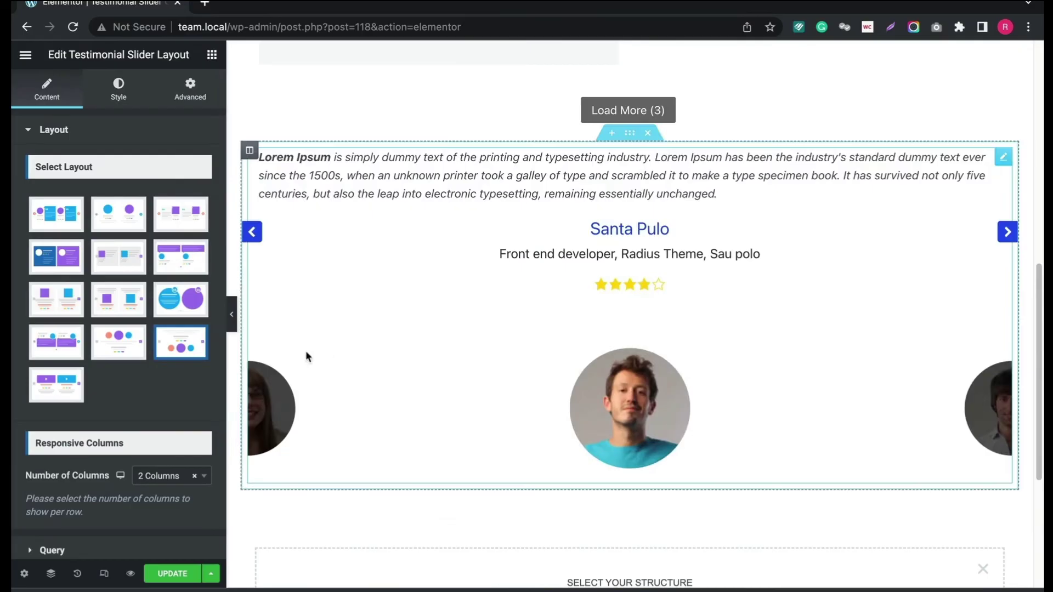
scroll(112, 344, "down", 3)
Set the slider's Number of Columns to 1, browse slides, then set it back to 2
left_click(182, 333)
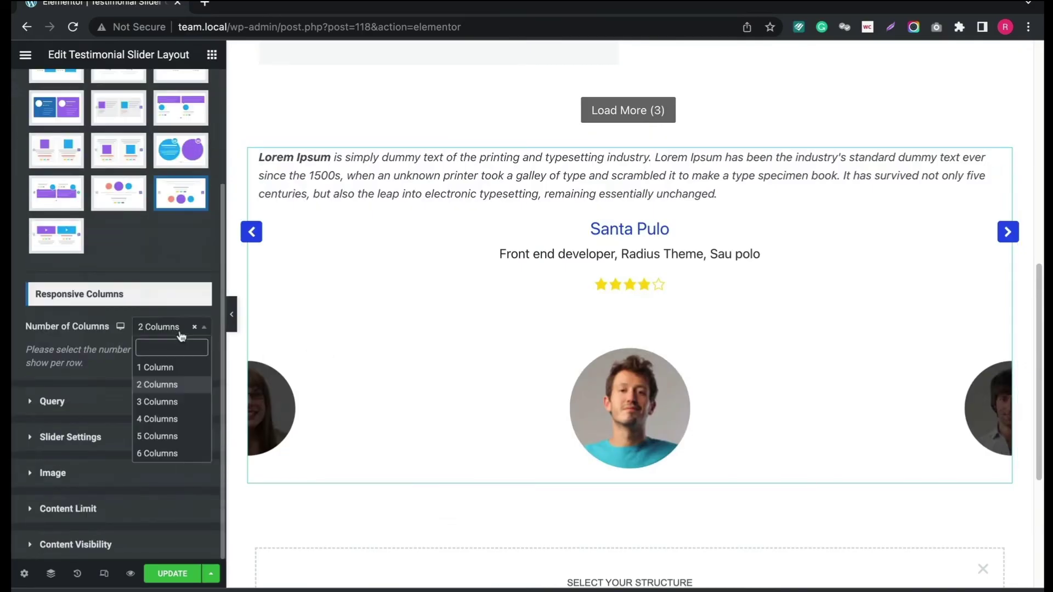
left_click(173, 370)
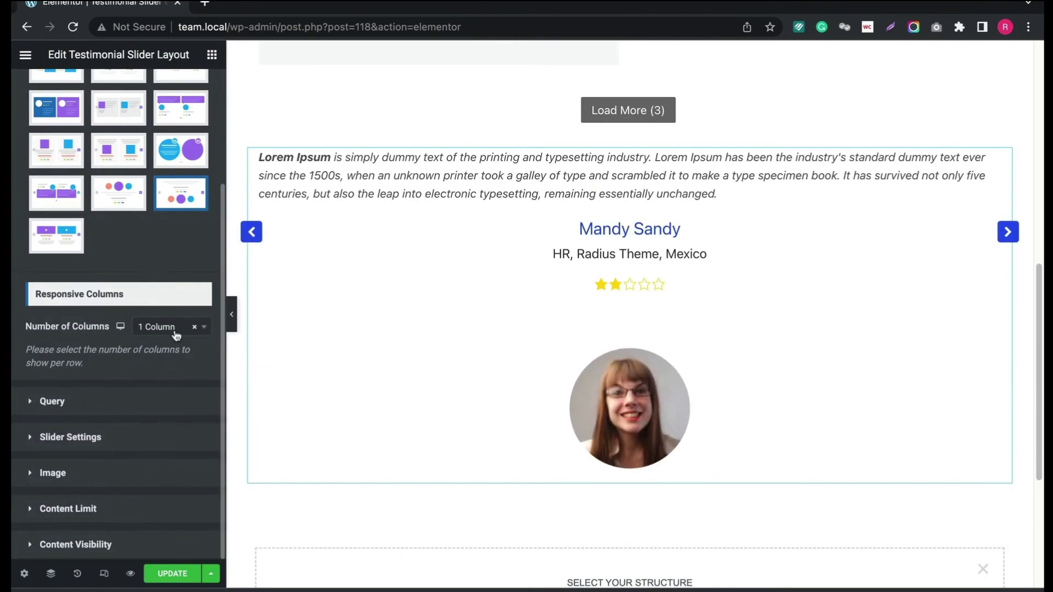
mouse_move(989, 253)
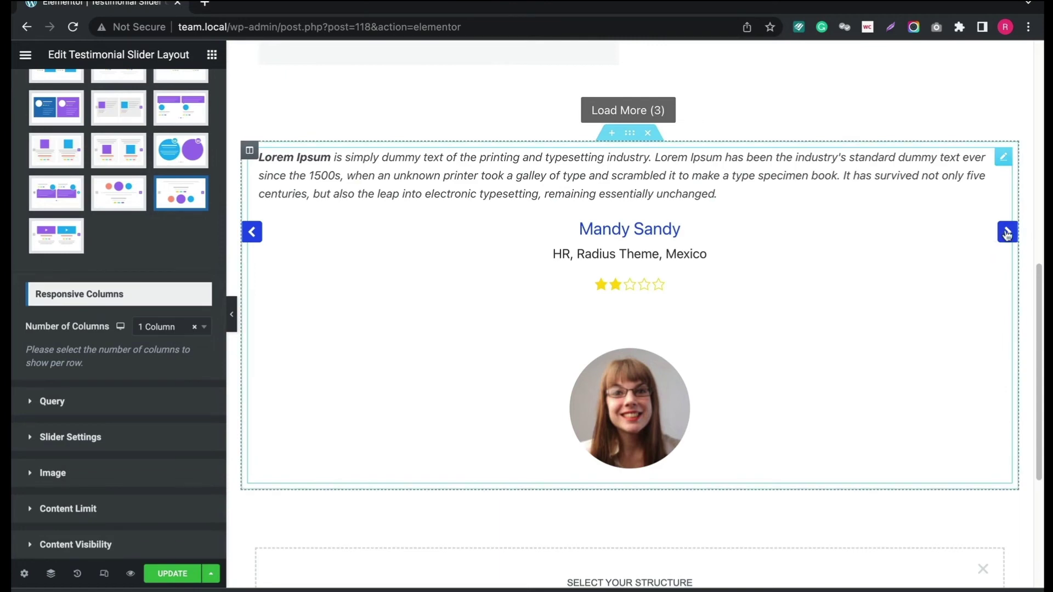
left_click(1007, 233)
left_click(1007, 233)
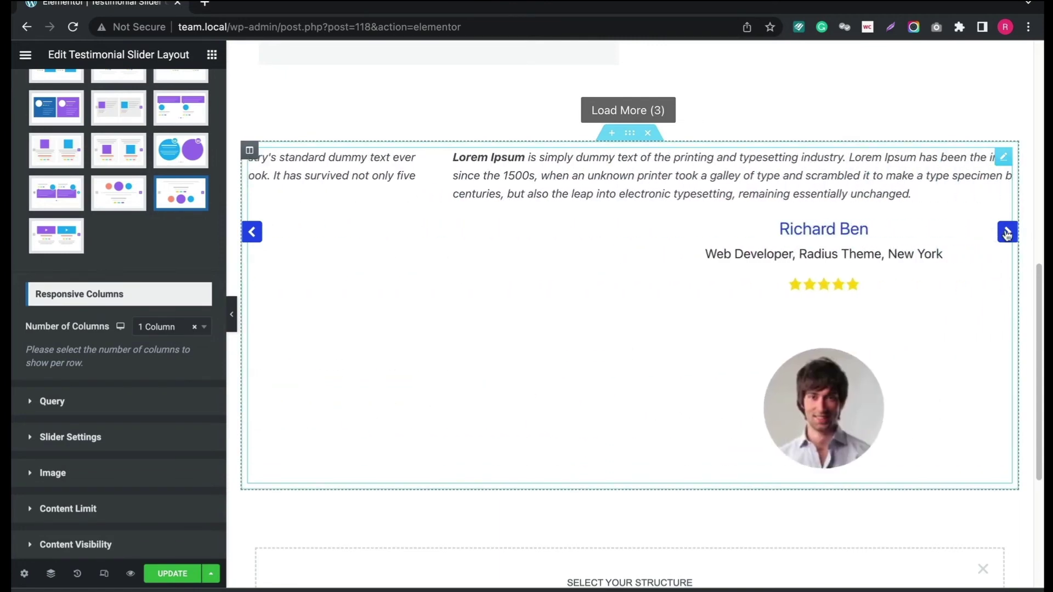
left_click(177, 326)
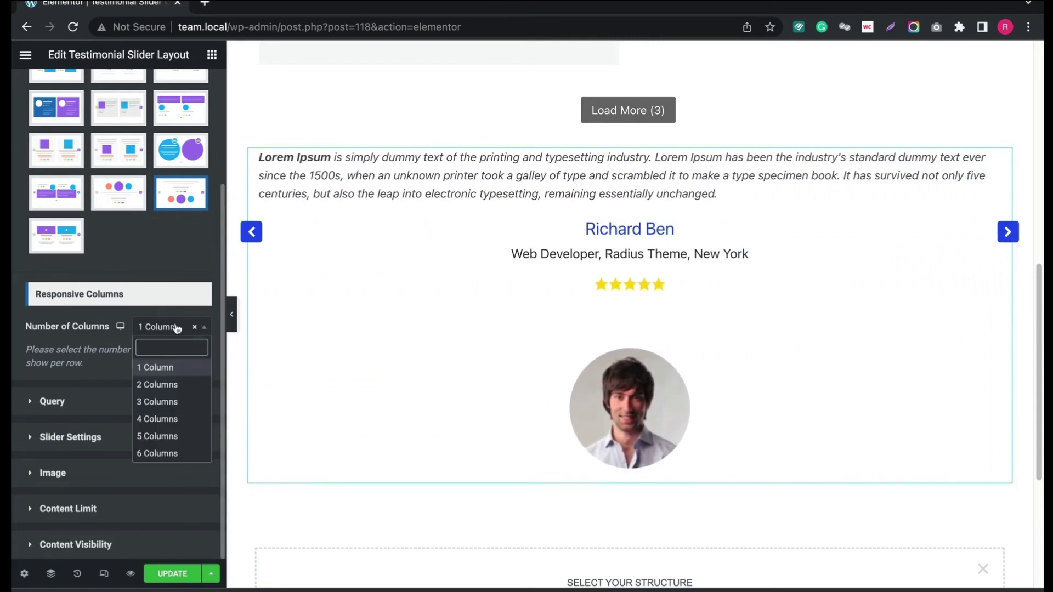
left_click(165, 385)
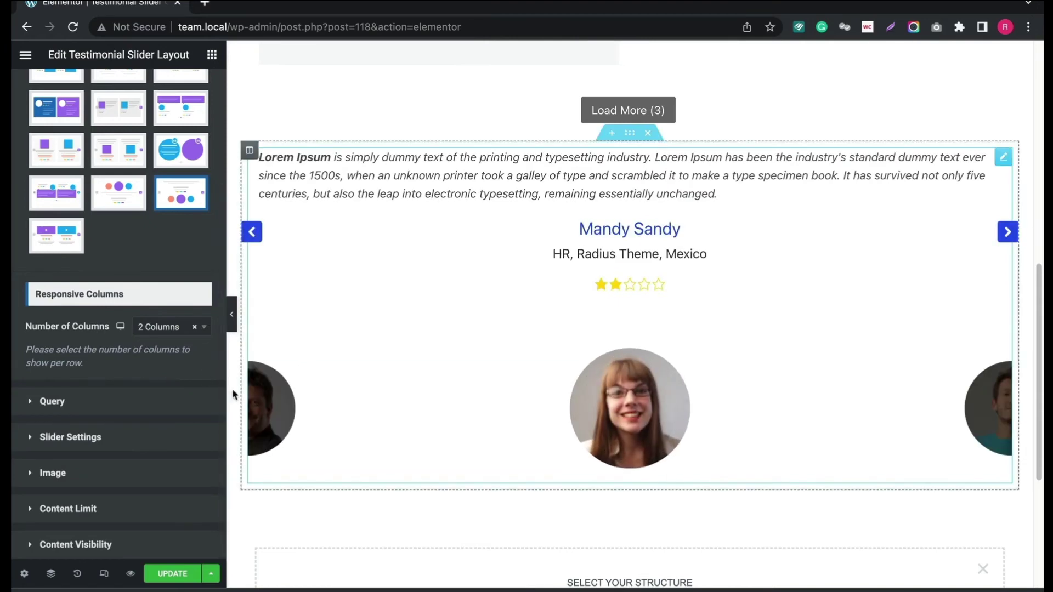
Review the Query and Content Visibility settings, then advance the live slider
left_click(56, 407)
scroll(99, 377, "down", 5)
scroll(94, 365, "up", 1)
scroll(93, 360, "down", 1)
left_click(101, 543)
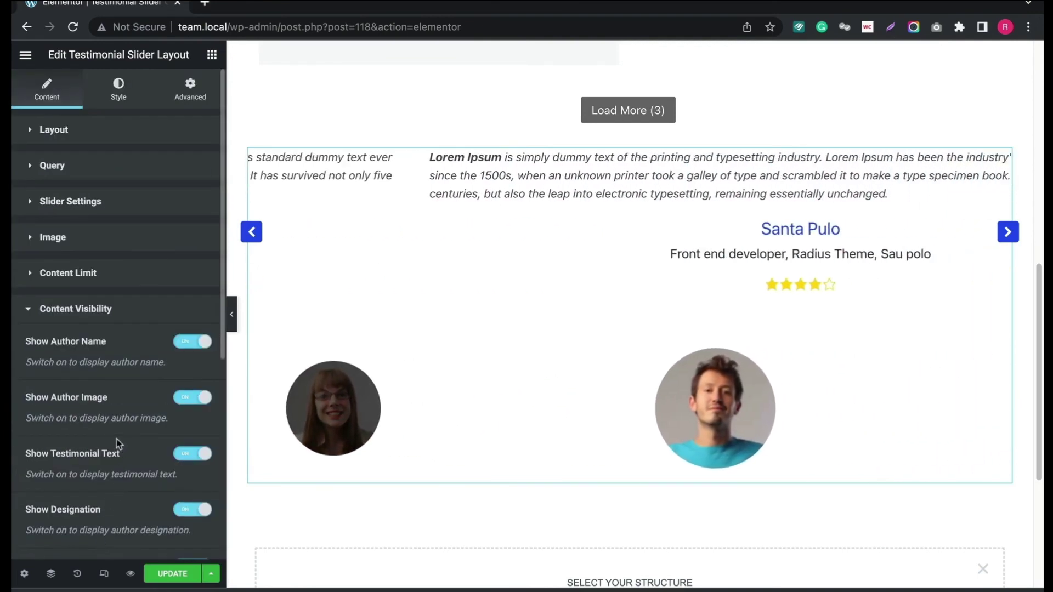
scroll(117, 444, "down", 2)
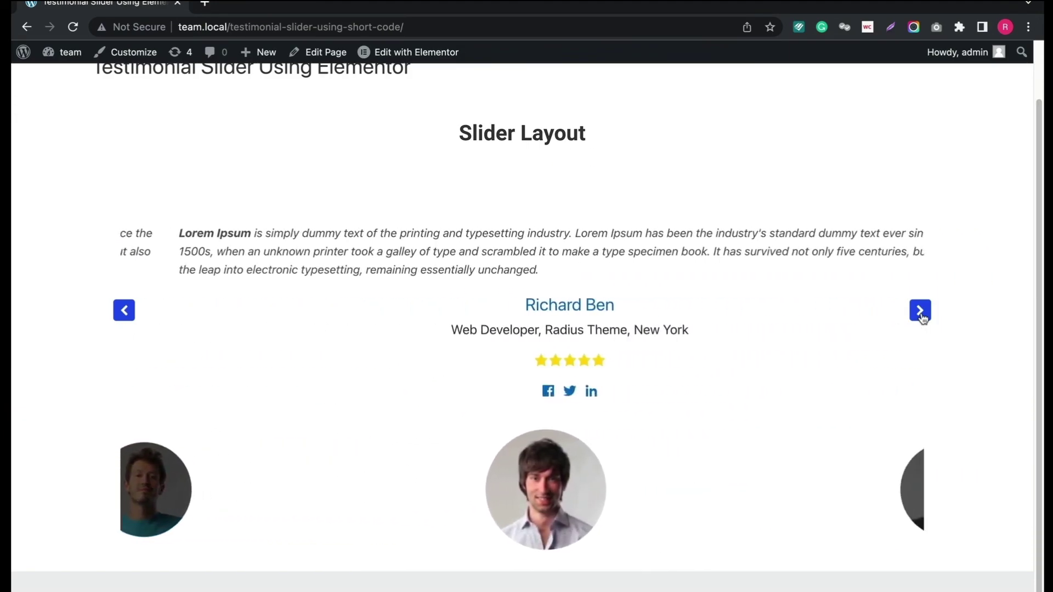
left_click(921, 317)
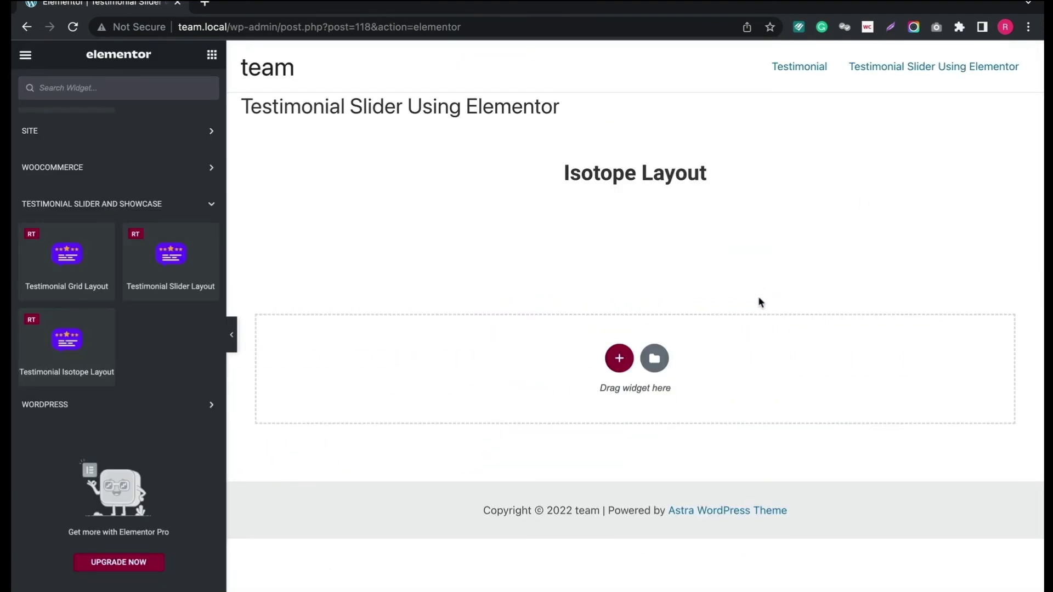
Add a Testimonial Isotope Layout widget under the Isotope Layout heading with the speech-bubble card layout
mouse_move(81, 349)
left_mouse_down()
mouse_move(578, 369)
mouse_move(585, 341)
left_mouse_up()
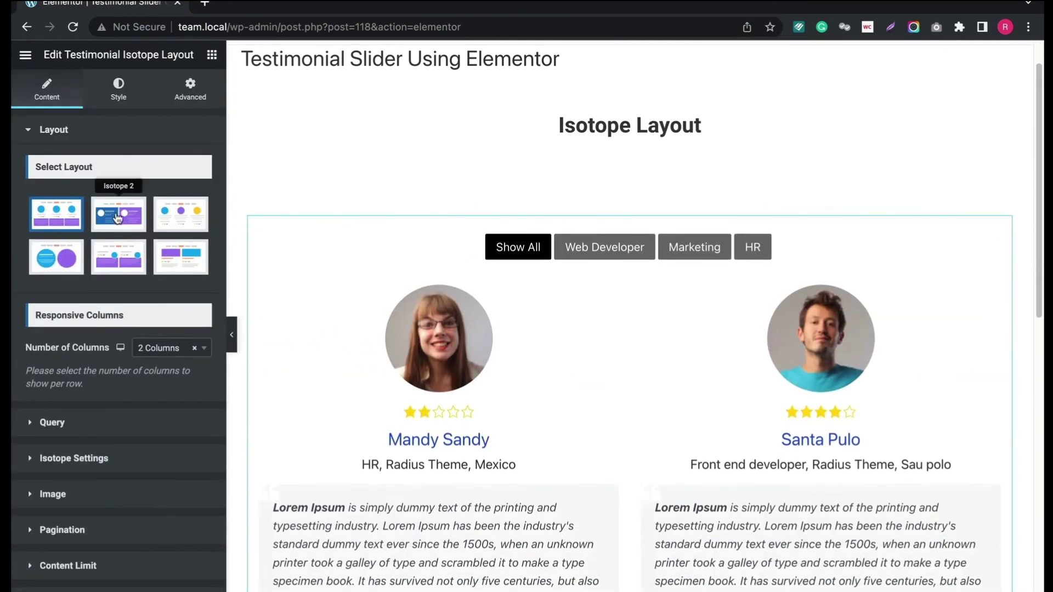
left_click(116, 217)
left_click(182, 215)
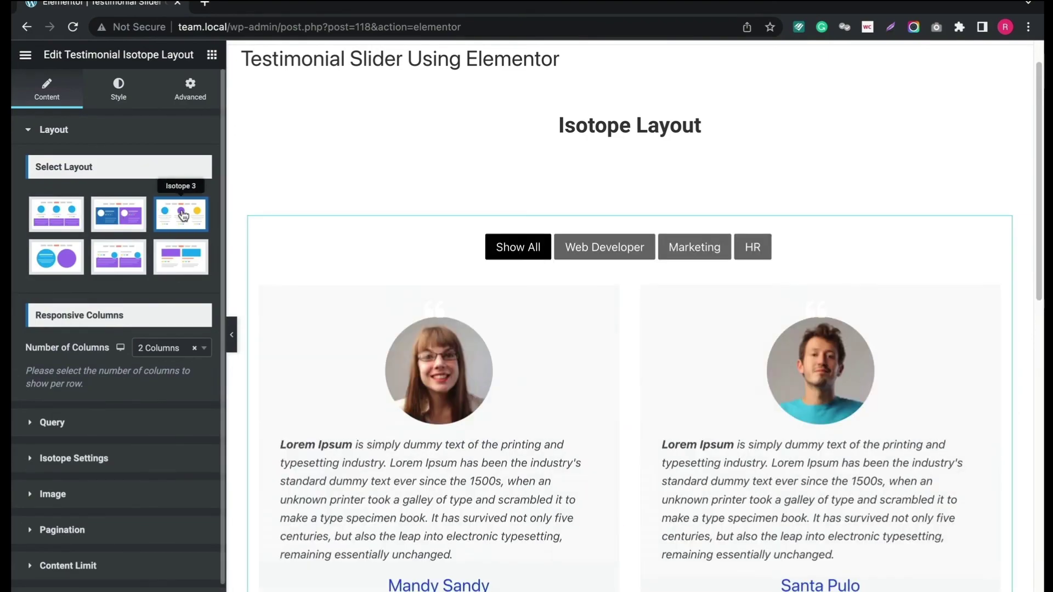
left_click(124, 265)
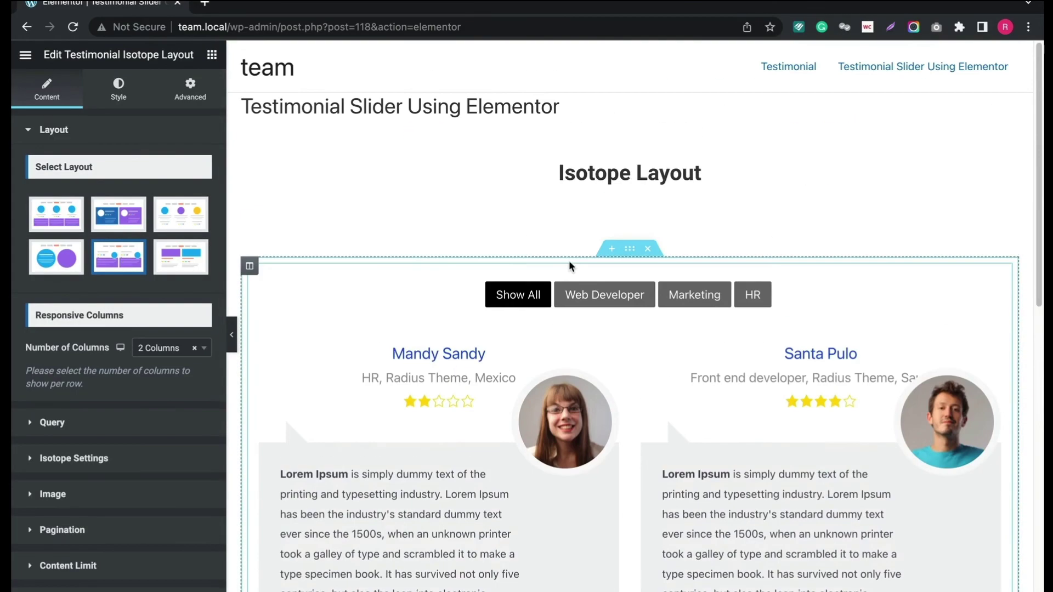
scroll(604, 264, "up", 3)
Test the grid's Web Developer, Marketing and HR filters in the editor preview
left_click(593, 299)
left_click(696, 296)
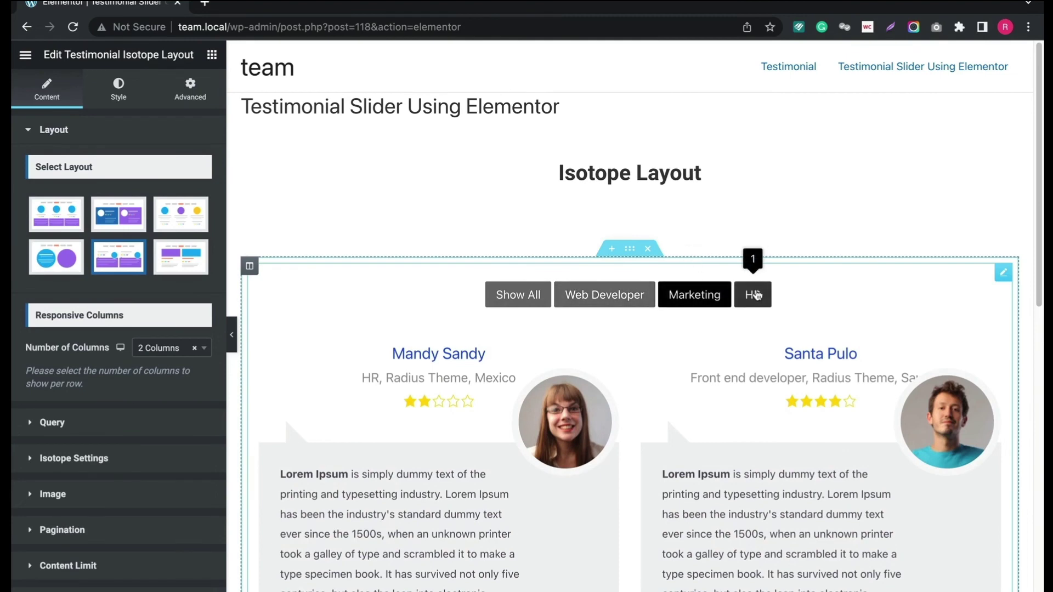
left_click(753, 295)
scroll(139, 391, "down", 1)
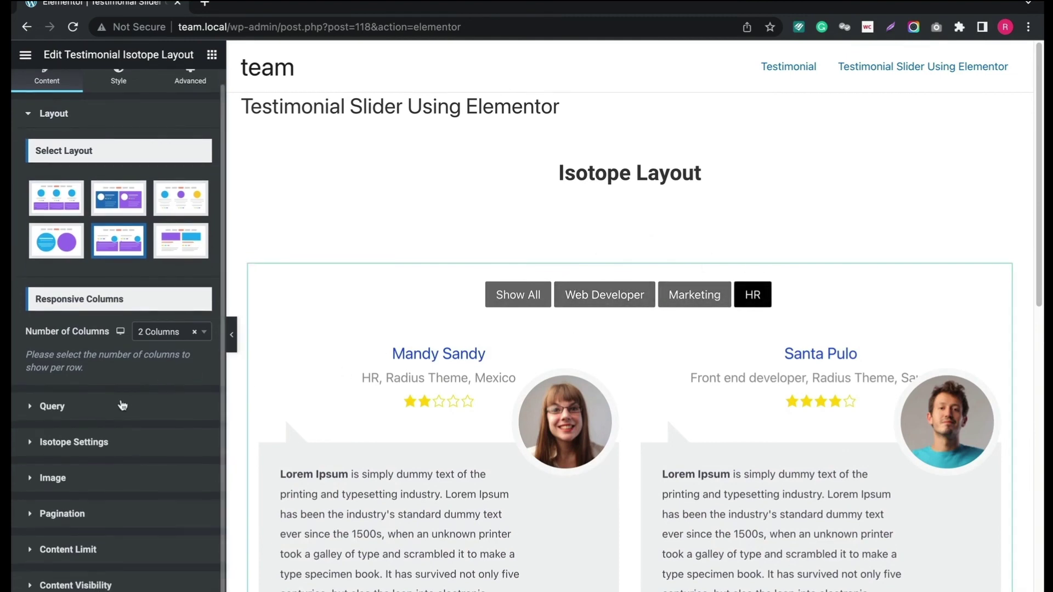
Enable Show Pagination on the isotope grid and view the live page
left_click(82, 514)
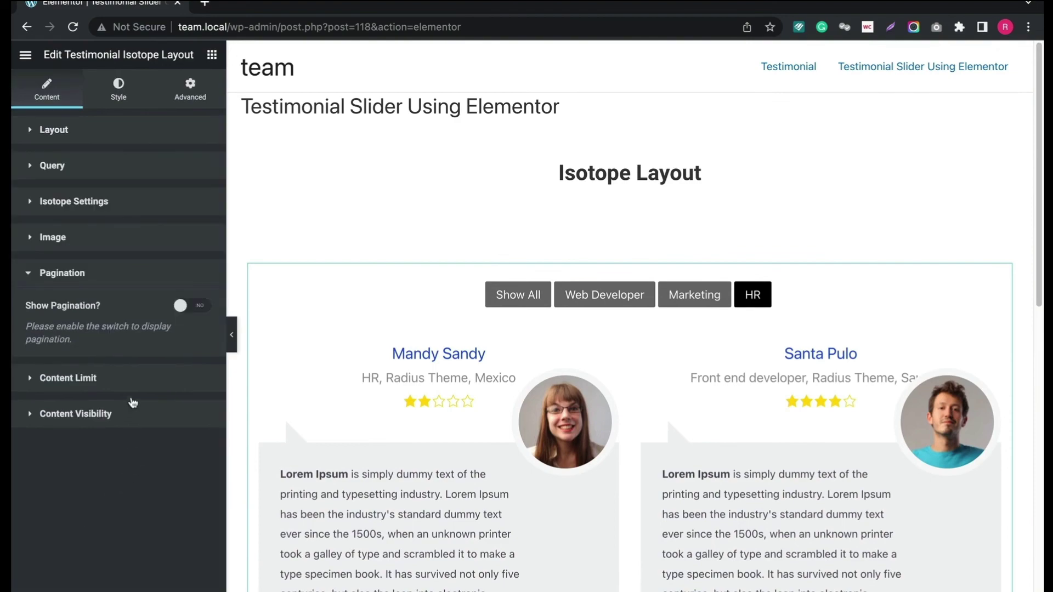
left_click(199, 309)
scroll(555, 362, "down", 5)
scroll(556, 368, "down", 4)
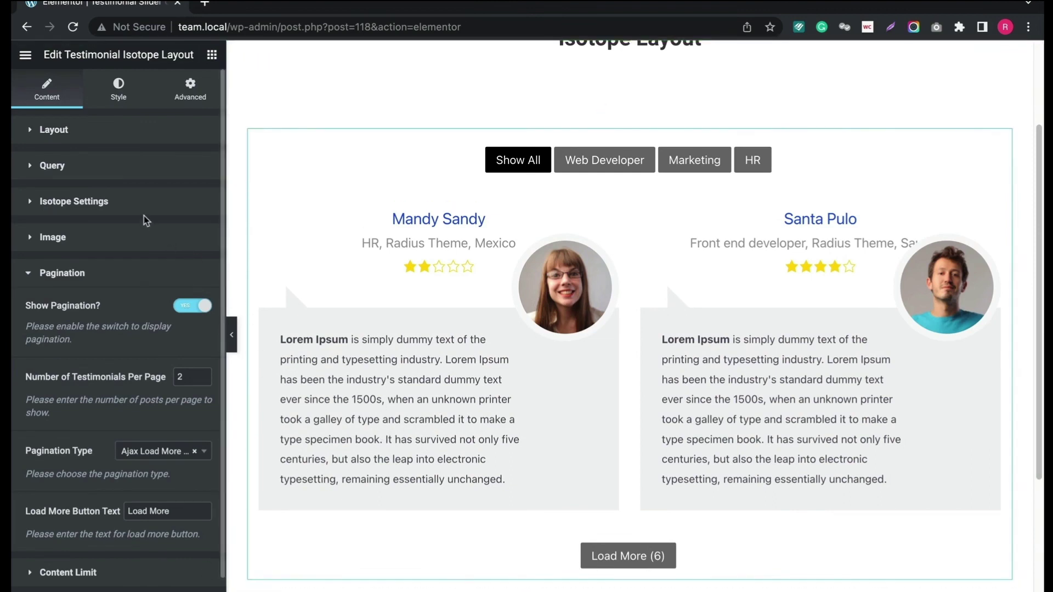
left_click(26, 55)
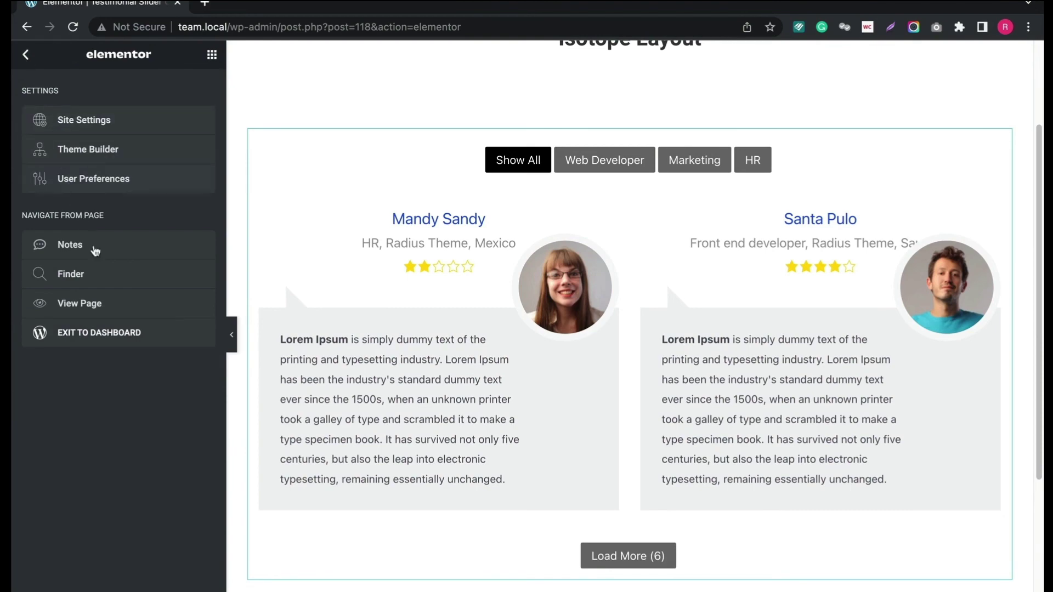
left_click(116, 307)
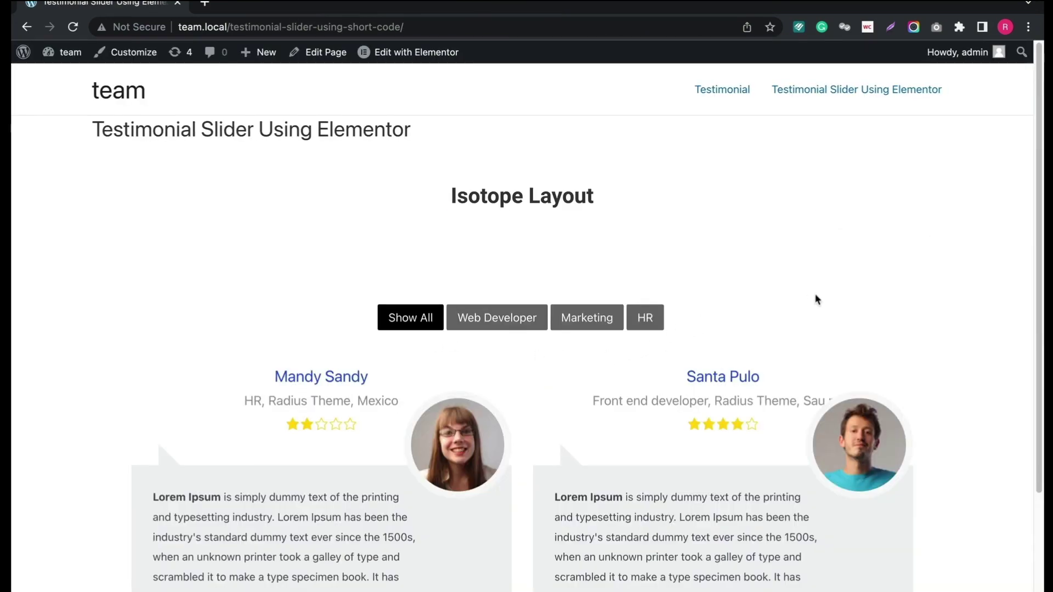
scroll(817, 299, "down", 2)
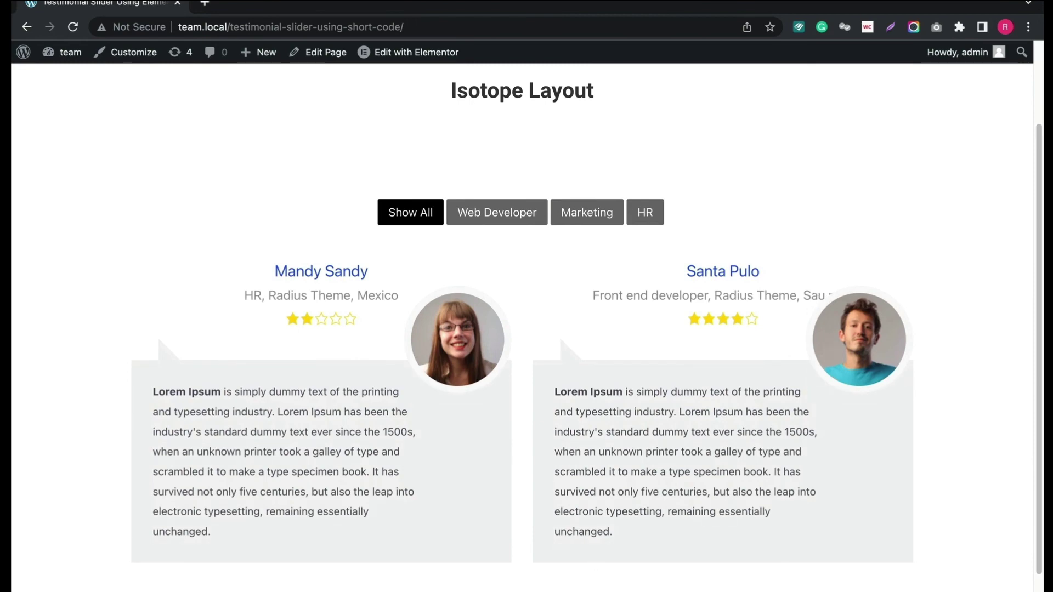
scroll(690, 462, "down", 4)
scroll(689, 461, "down", 2)
scroll(690, 461, "down", 1)
Load the remaining testimonials with Load More, then filter by Web Developer, Marketing and HR
left_click(523, 545)
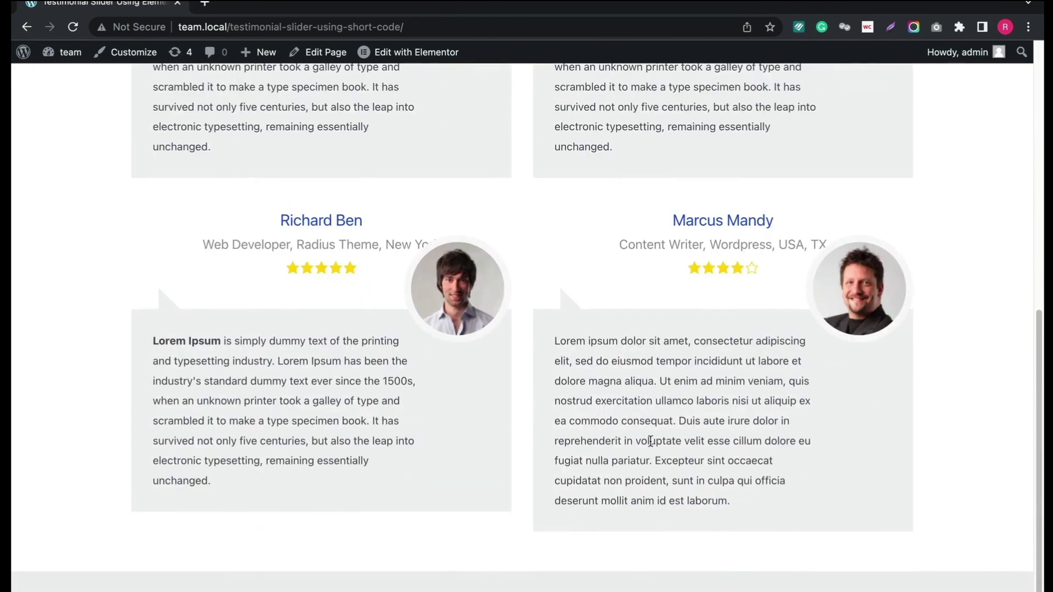
scroll(650, 441, "up", 2)
scroll(651, 441, "up", 2)
scroll(650, 442, "up", 3)
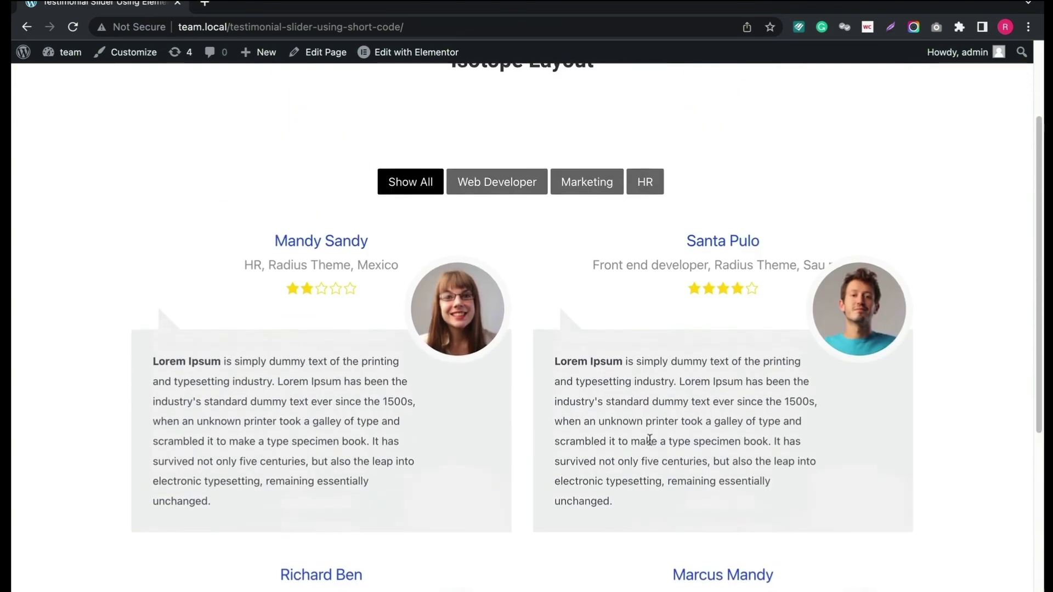
left_click(474, 220)
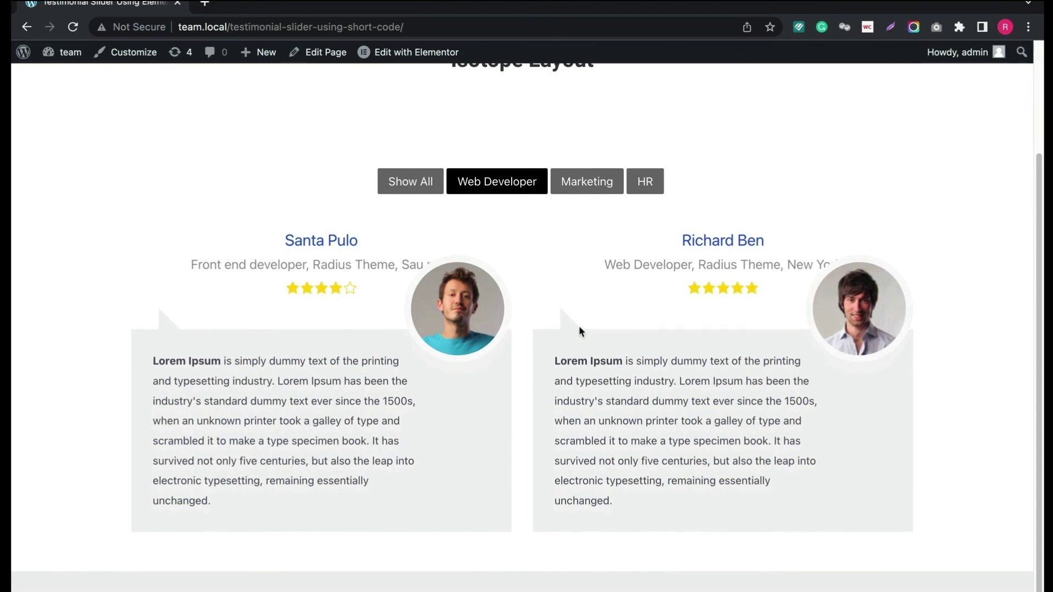
left_click(590, 182)
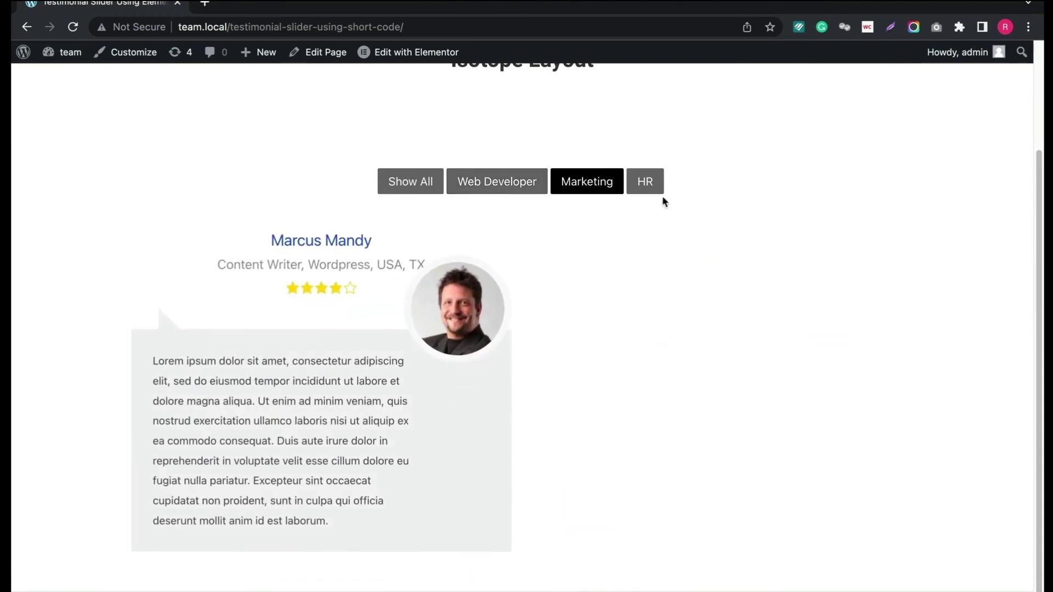
left_click(658, 187)
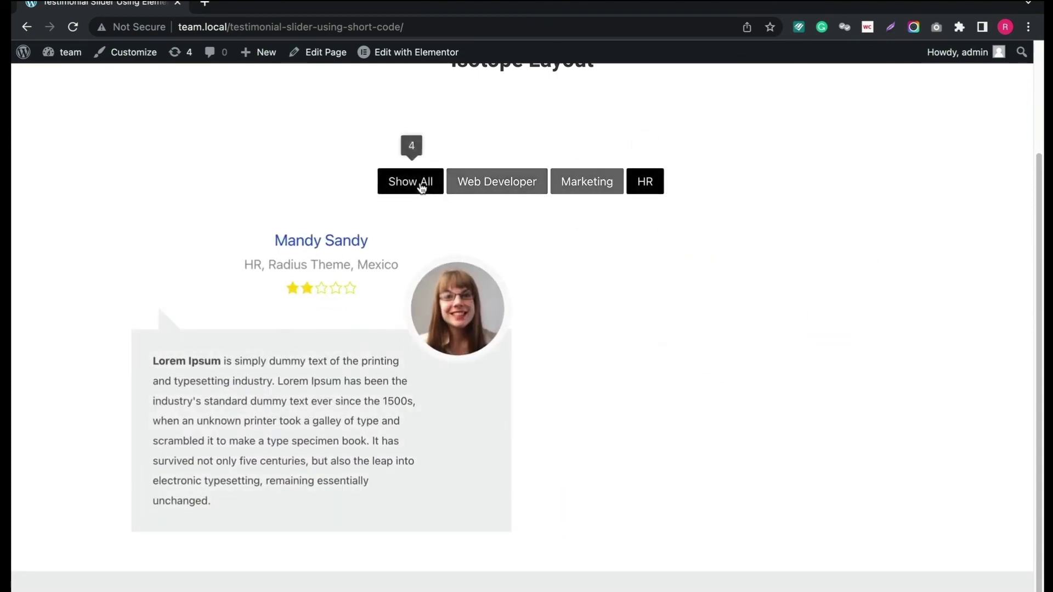